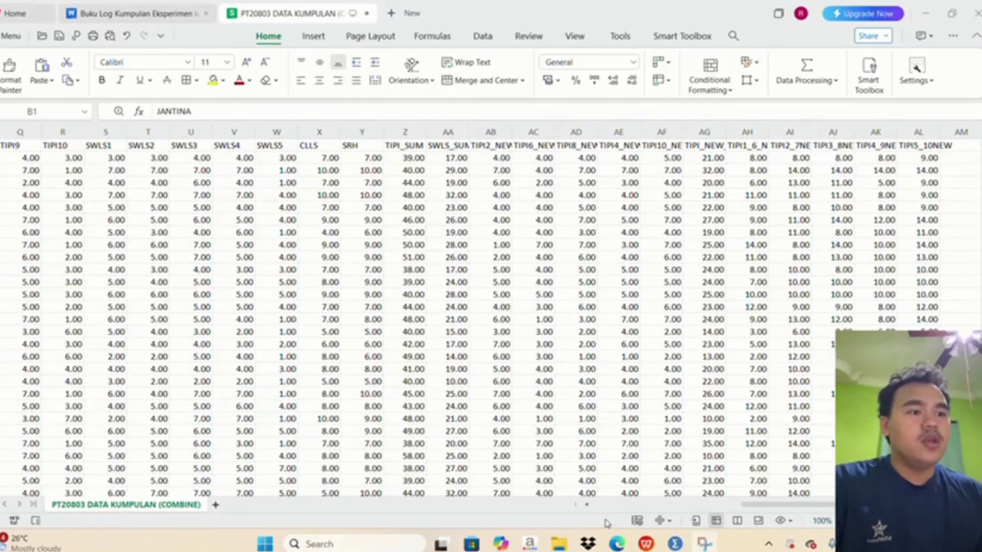
# Step: Open the PT20803 DATA KUMPULAN (COMBINE) workbook from the recent files and look through its data rows
pyautogui.click(559, 543)
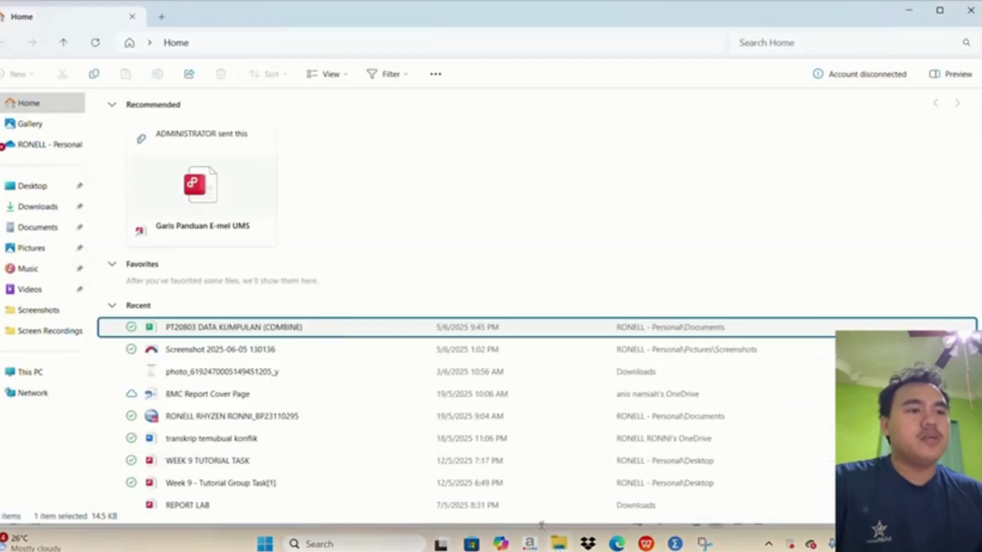
pyautogui.doubleClick(257, 334)
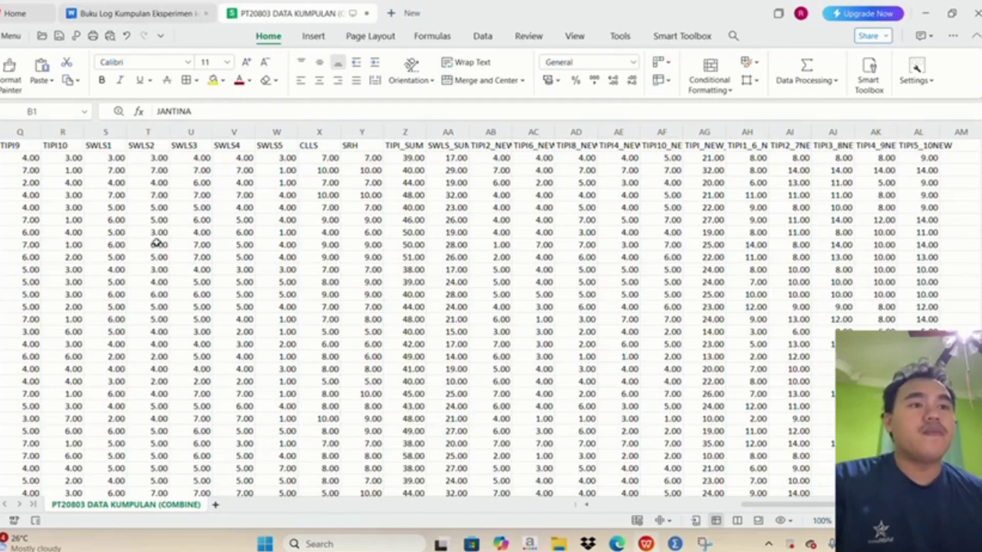
pyautogui.scroll(-10, 139, 180)
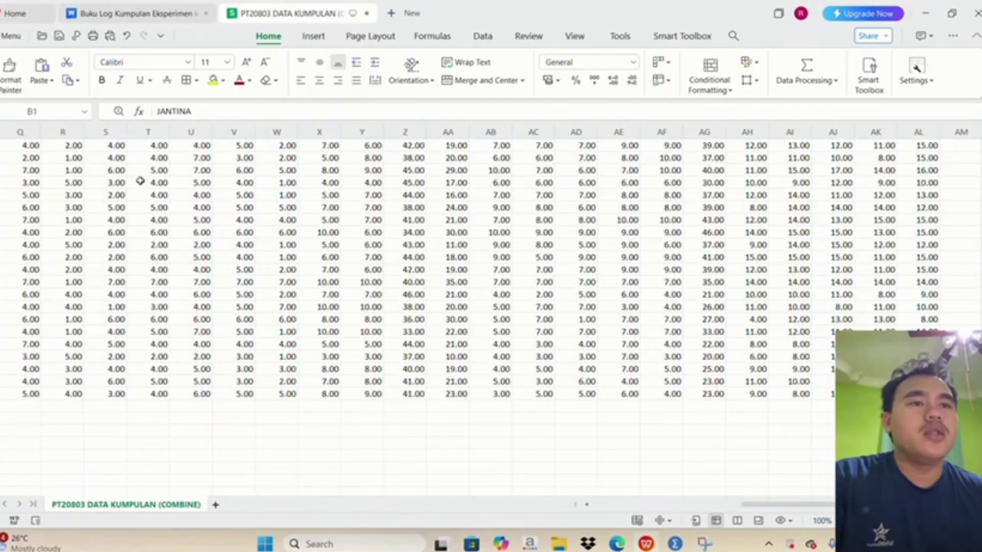
pyautogui.scroll(10, 367, 289)
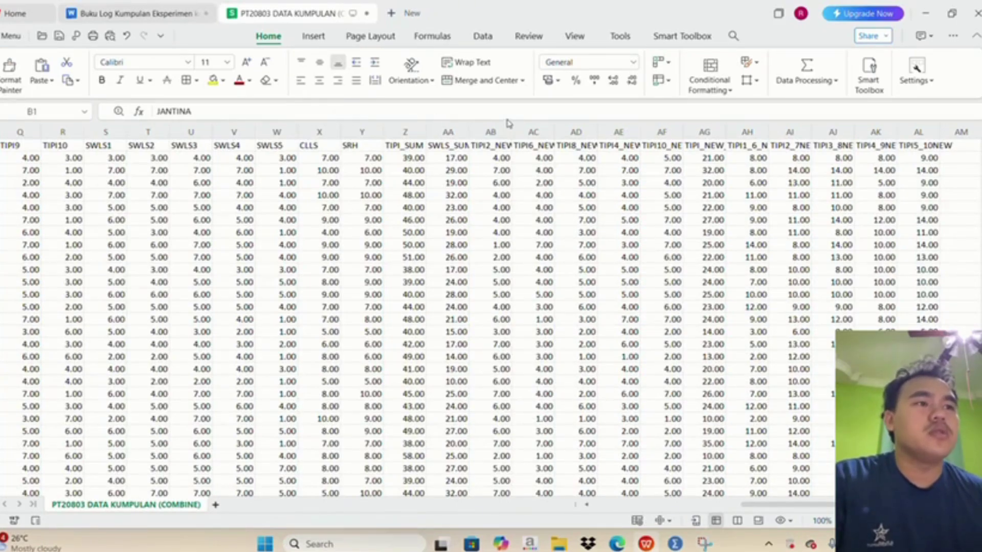
pyautogui.scroll(-15, 485, 205)
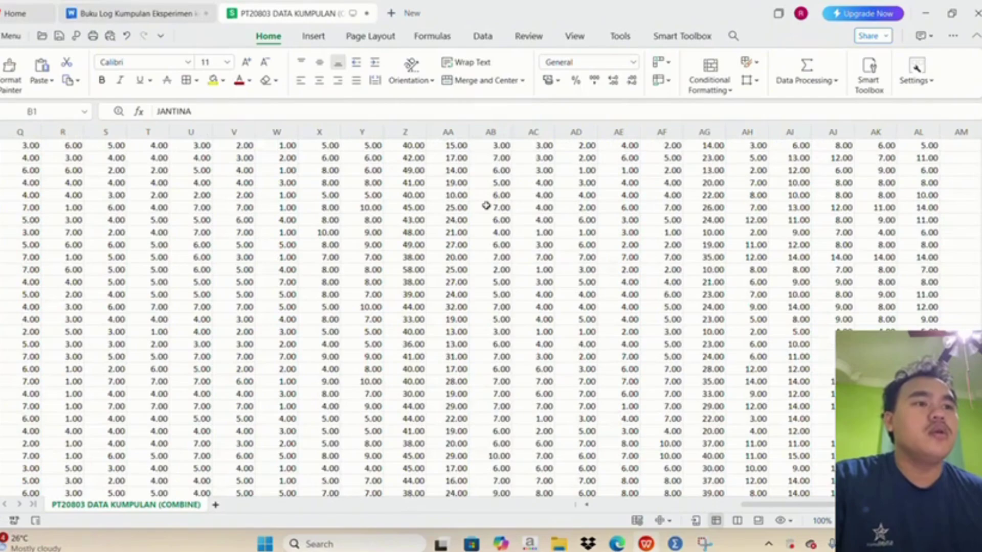
pyautogui.scroll(-4, 485, 206)
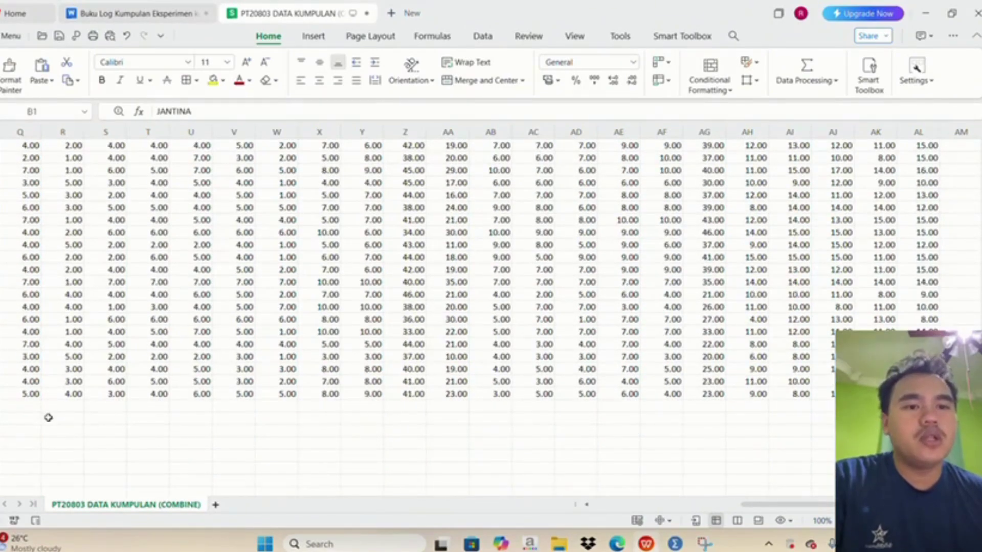
pyautogui.scroll(2, 391, 384)
pyautogui.scroll(15, 391, 384)
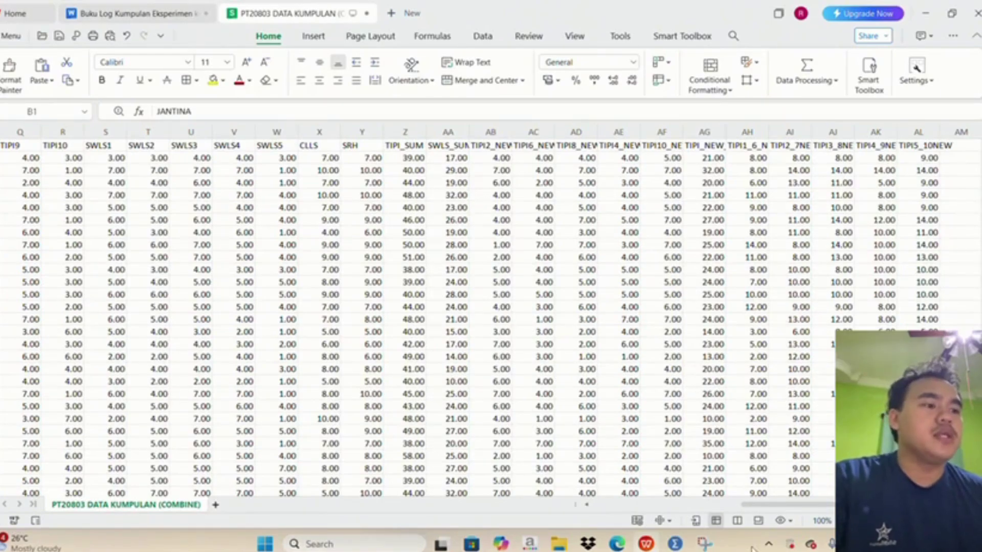
# Step: Switch to SPSS Statistics and open the Excel file PT20803 DATA KUMPULAN (COMBINE).xlsx from Documents as data
pyautogui.click(675, 544)
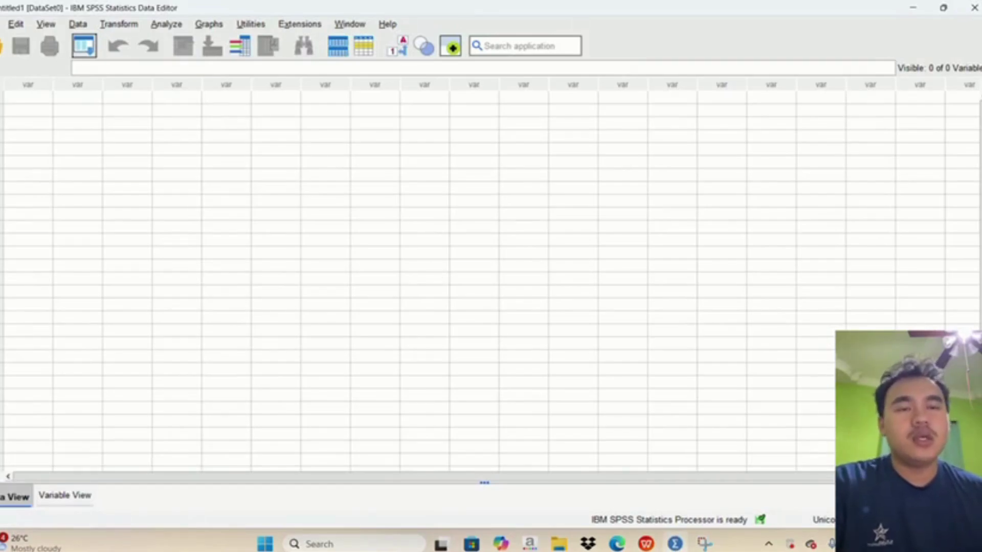
pyautogui.hotkey('alt', 'f')
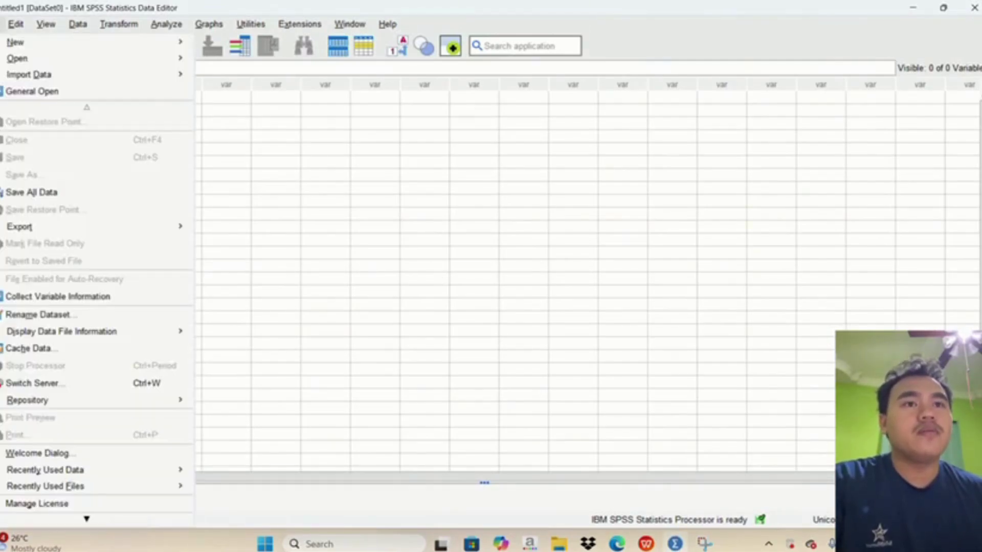
pyautogui.press('Right')
pyautogui.press('Left')
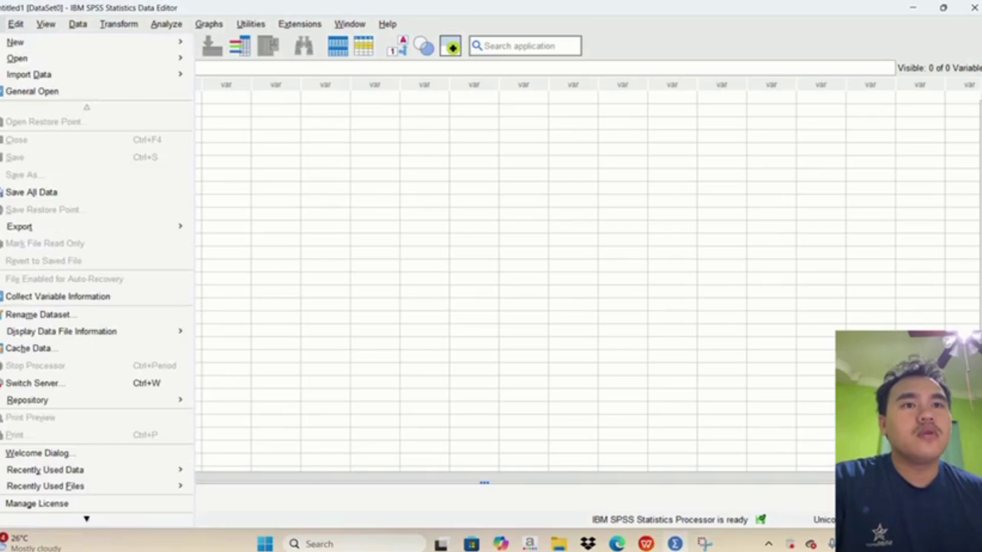
pyautogui.press('Escape')
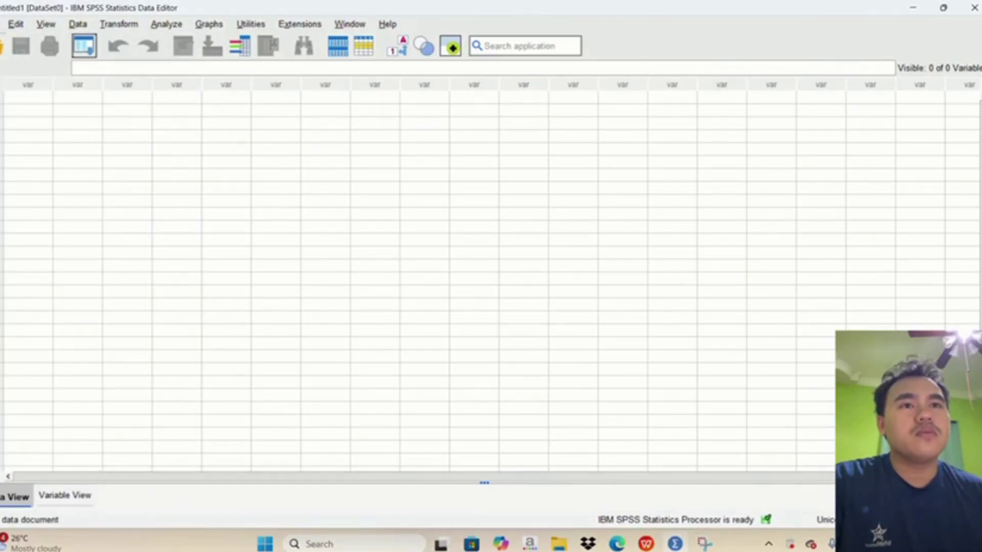
pyautogui.click(83, 46)
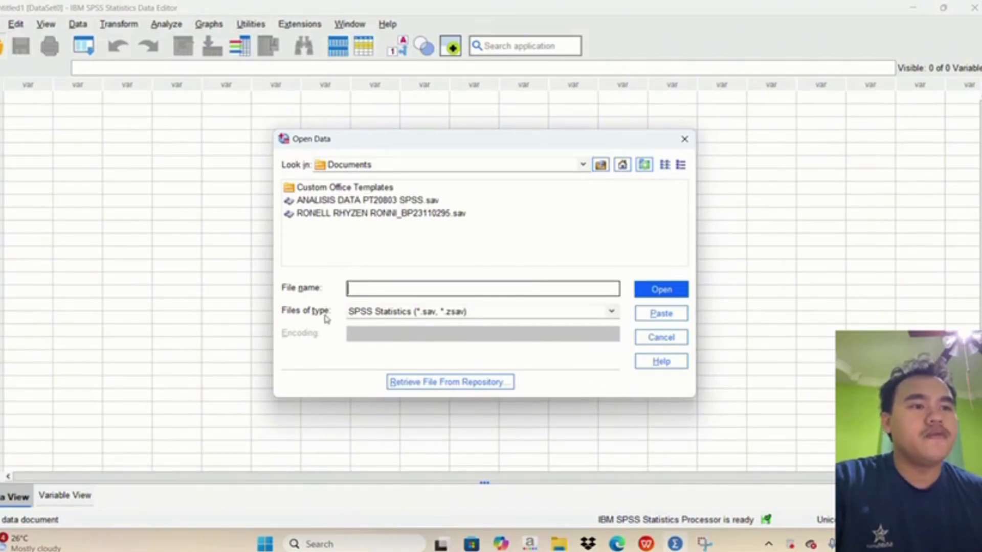
pyautogui.click(517, 315)
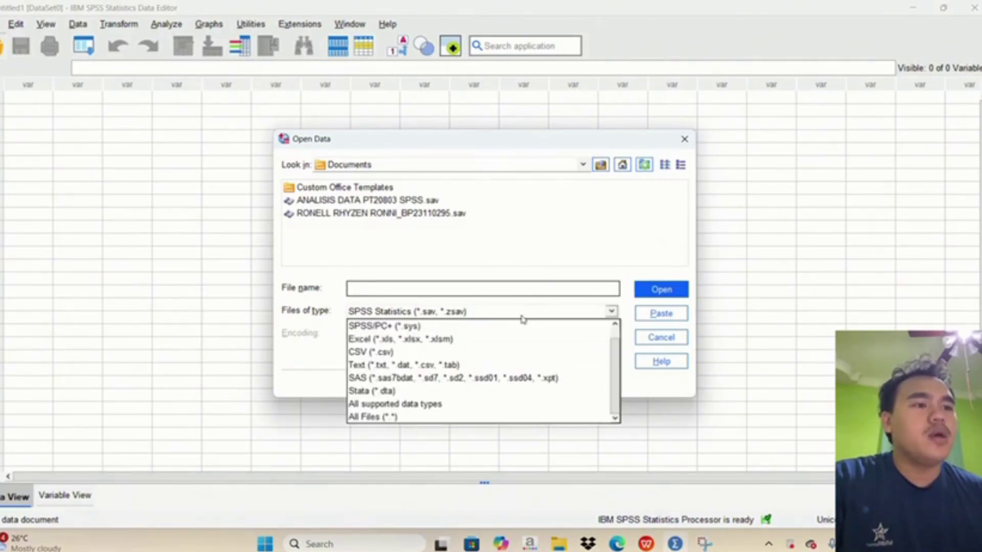
pyautogui.click(505, 343)
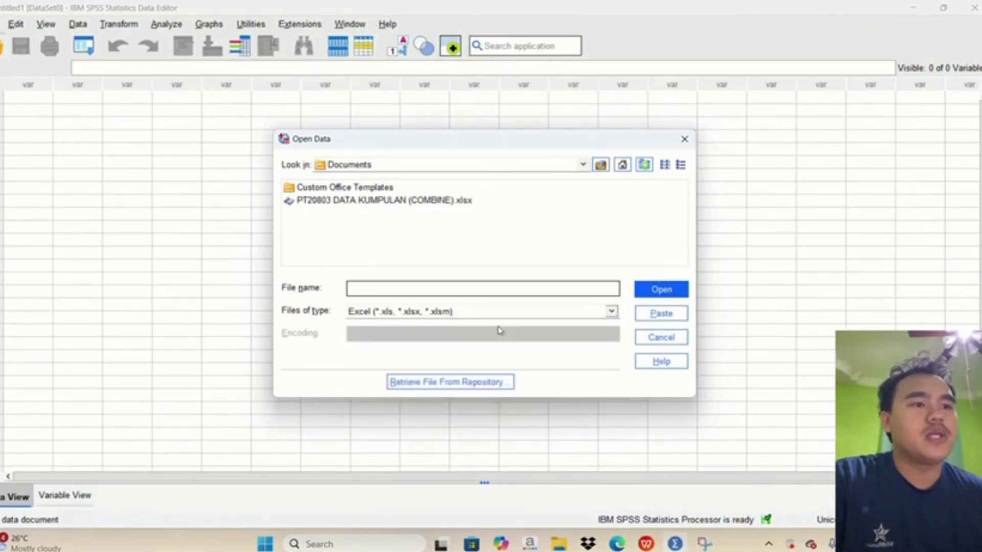
pyautogui.doubleClick(375, 201)
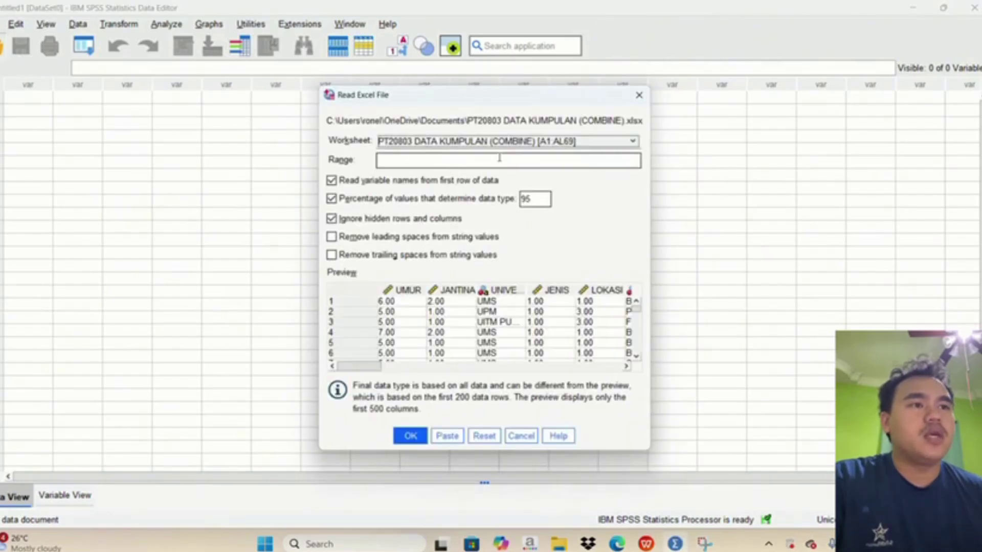
# Step: Check the preview of the Excel data and import the worksheet, reading variable names from the first row
pyautogui.scroll(-6, 430, 337)
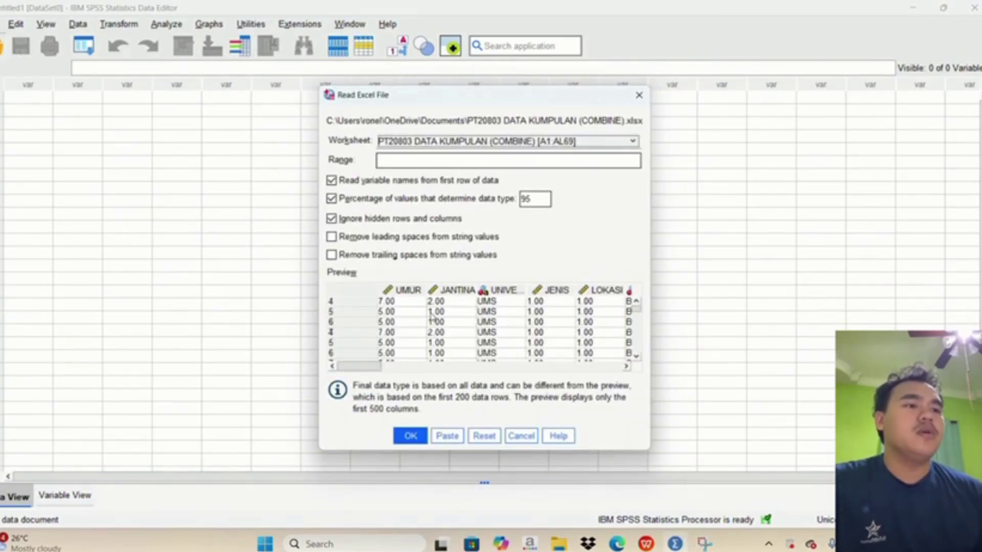
pyautogui.scroll(-15, 431, 321)
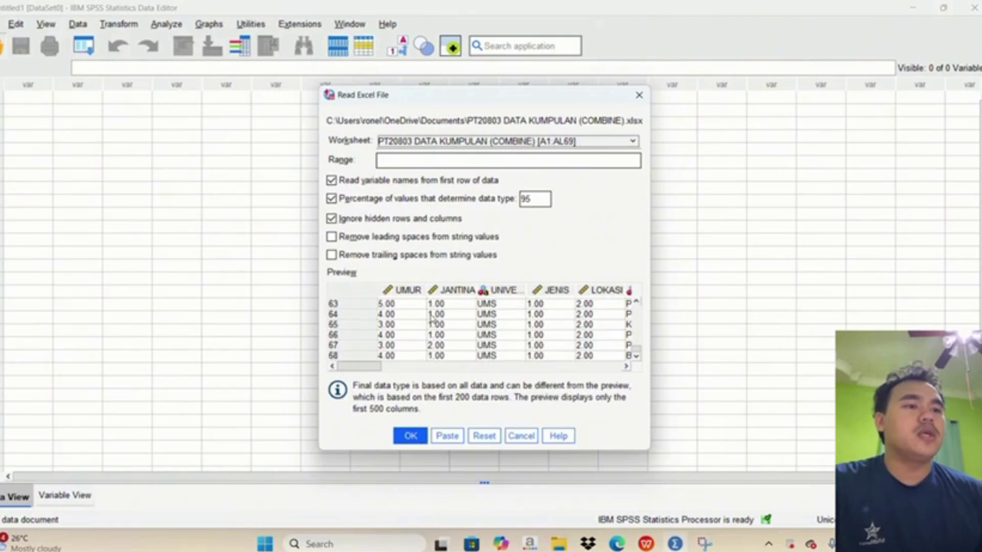
pyautogui.scroll(20, 431, 320)
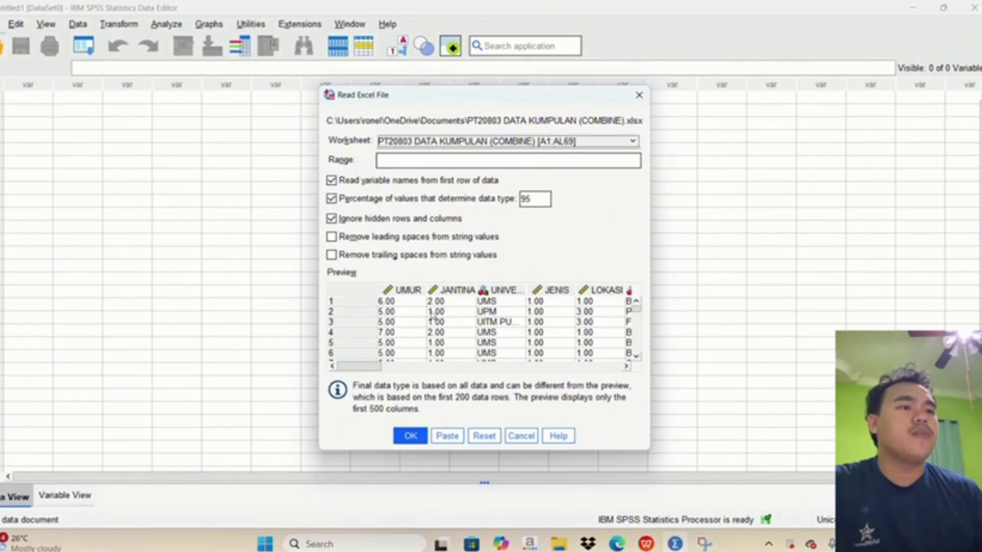
pyautogui.scroll(-4, 404, 330)
pyautogui.scroll(-17, 404, 329)
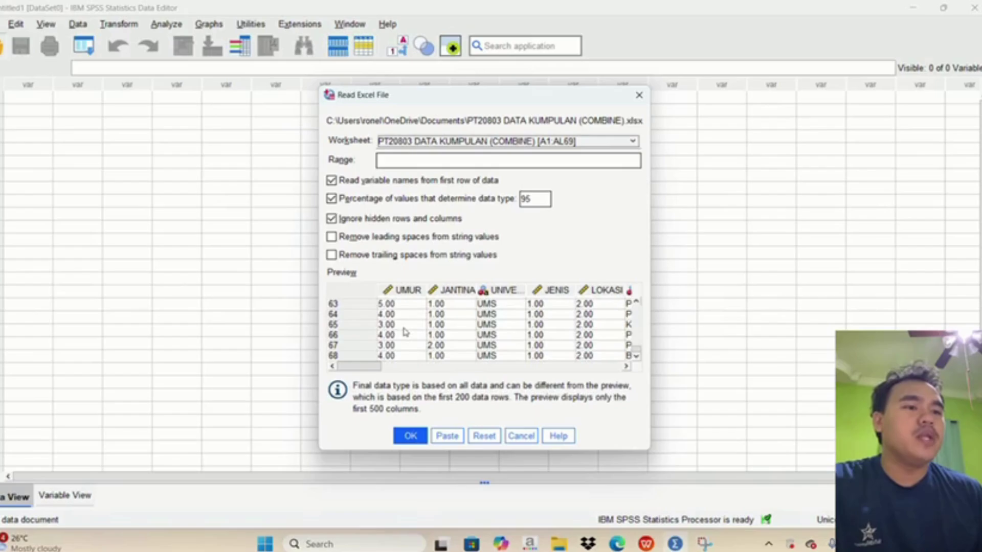
pyautogui.moveTo(358, 366); pyautogui.dragTo(383, 369)
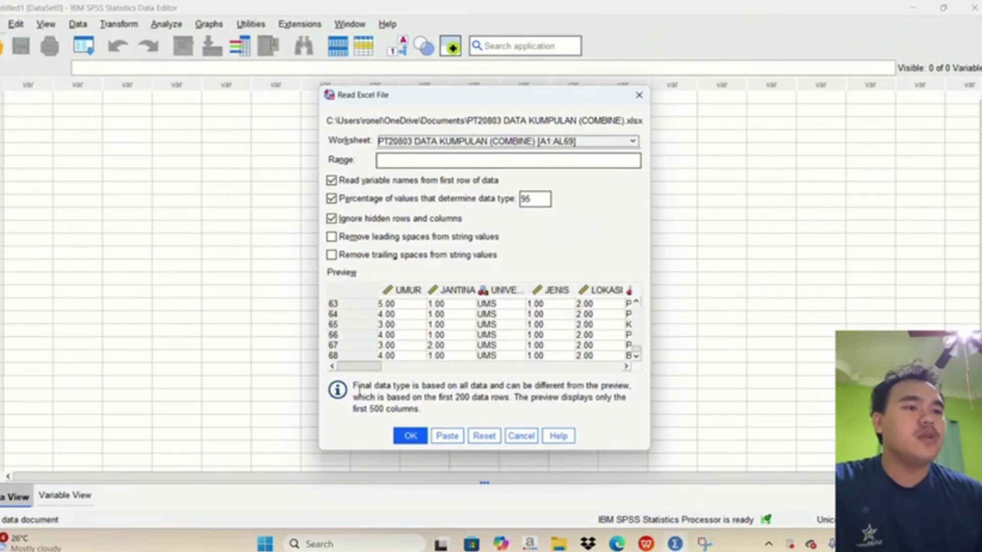
pyautogui.click(404, 434)
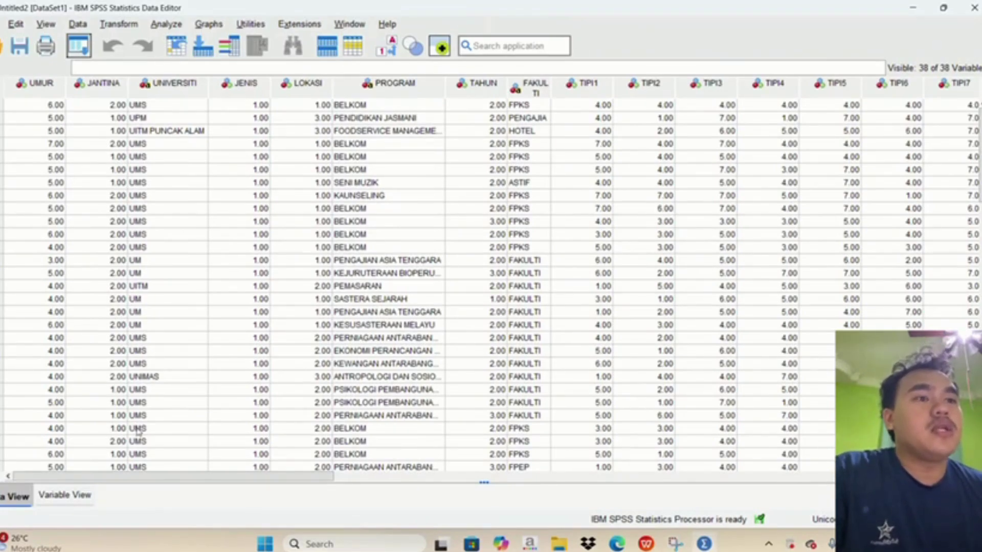
# Step: Review the definitions of all imported variables in Variable View
pyautogui.click(91, 502)
pyautogui.scroll(-1, 428, 312)
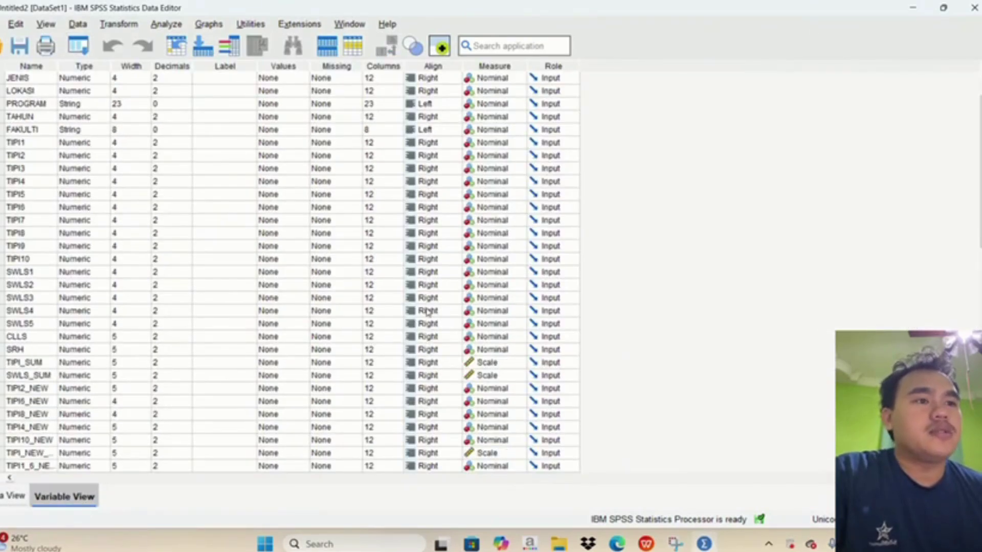
pyautogui.scroll(1, 427, 312)
pyautogui.scroll(-10, 424, 313)
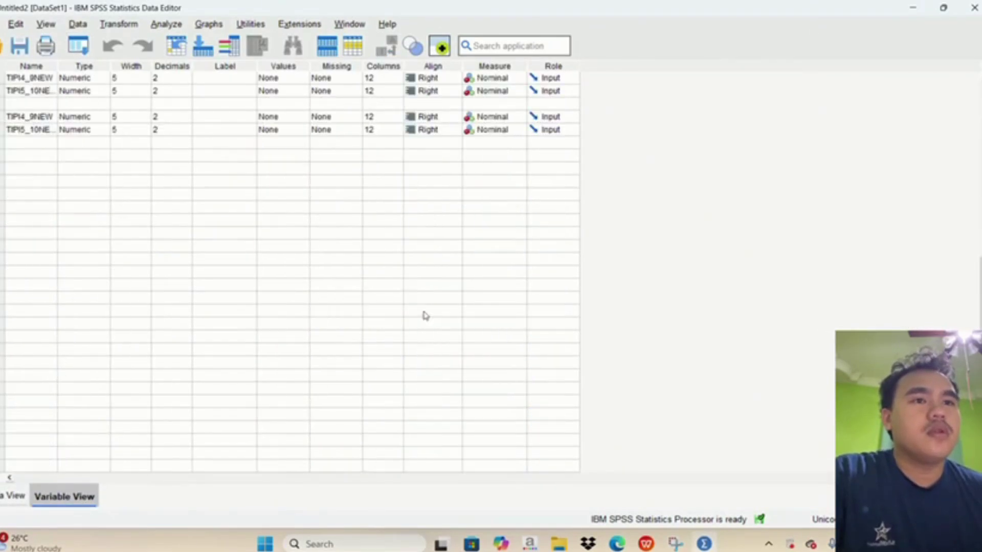
pyautogui.scroll(10, 424, 313)
# Step: Look through the imported cases and all variable columns in Data View
pyautogui.click(16, 496)
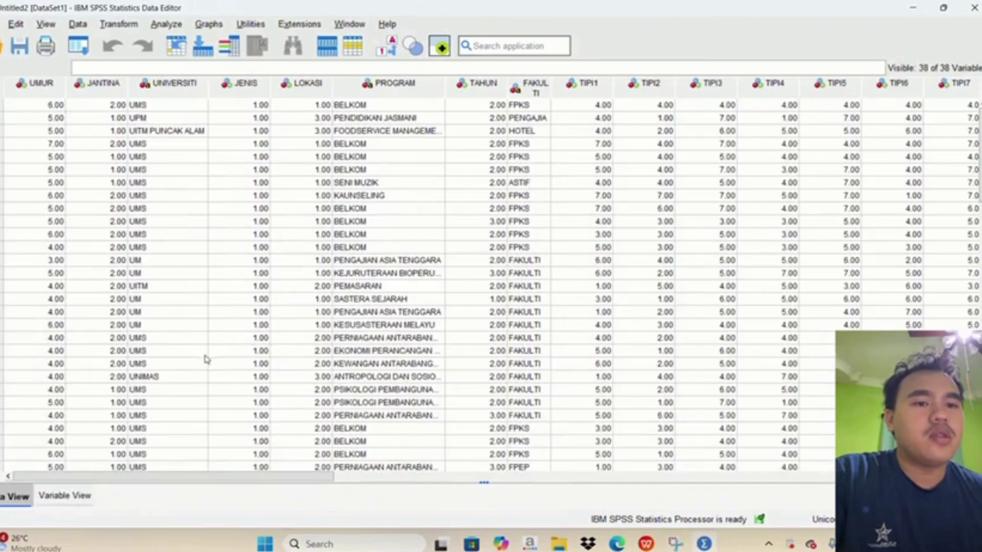
pyautogui.scroll(-15, 204, 358)
pyautogui.scroll(-4, 204, 358)
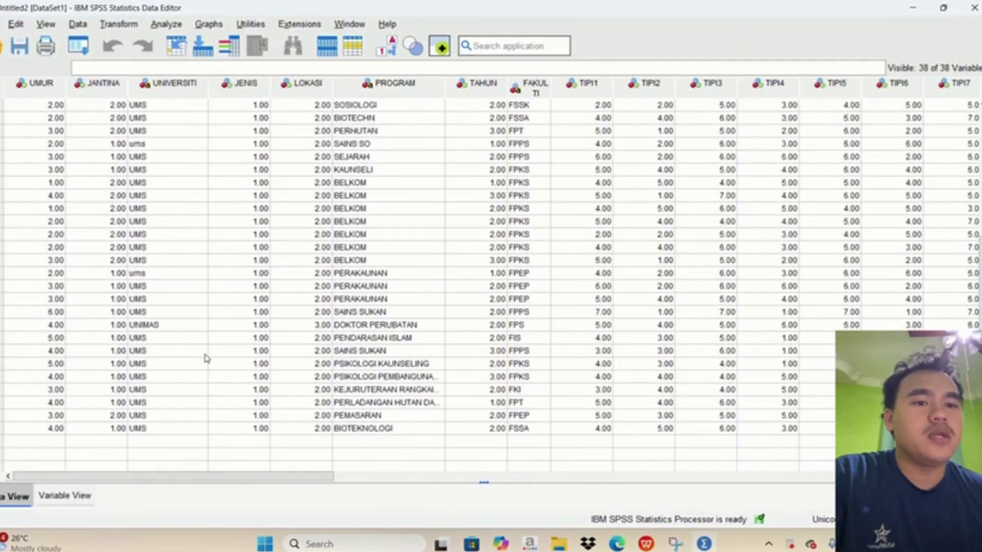
pyautogui.scroll(7, 568, 350)
pyautogui.scroll(8, 567, 352)
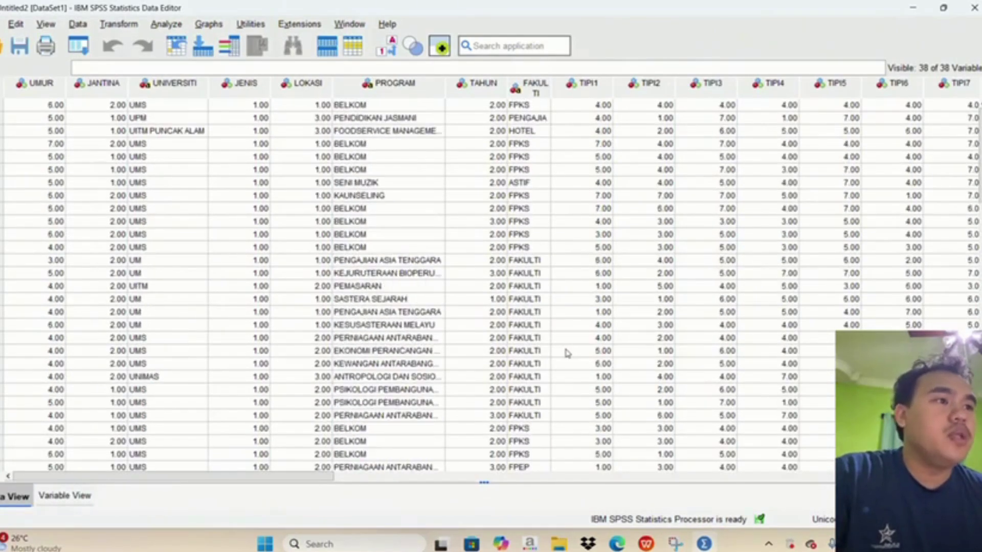
pyautogui.moveTo(184, 476); pyautogui.dragTo(821, 476)
pyautogui.moveTo(742, 476); pyautogui.dragTo(30, 476)
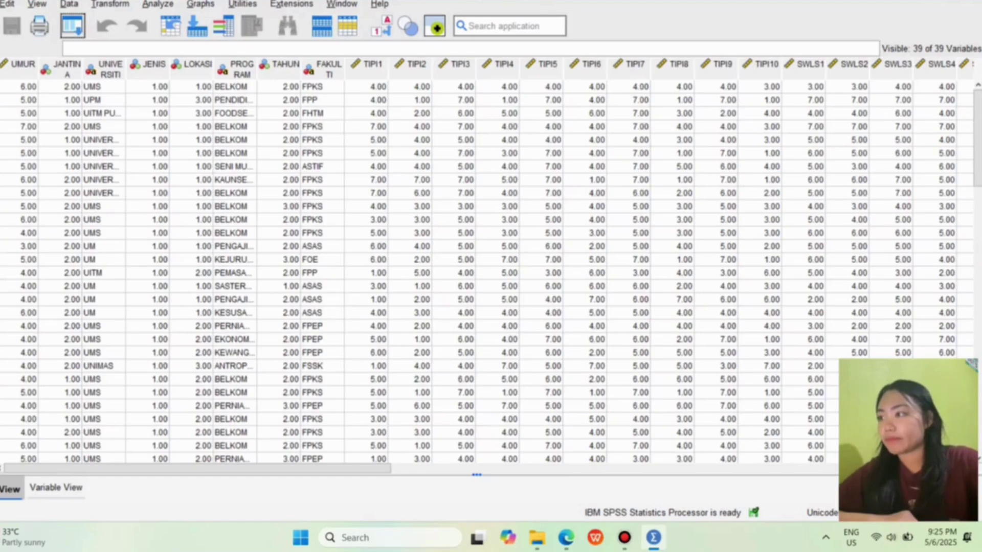
# Step: Run a Frequencies analysis with a frequency table for the NAMA UNIVERSITI variable
pyautogui.click(158, 3)
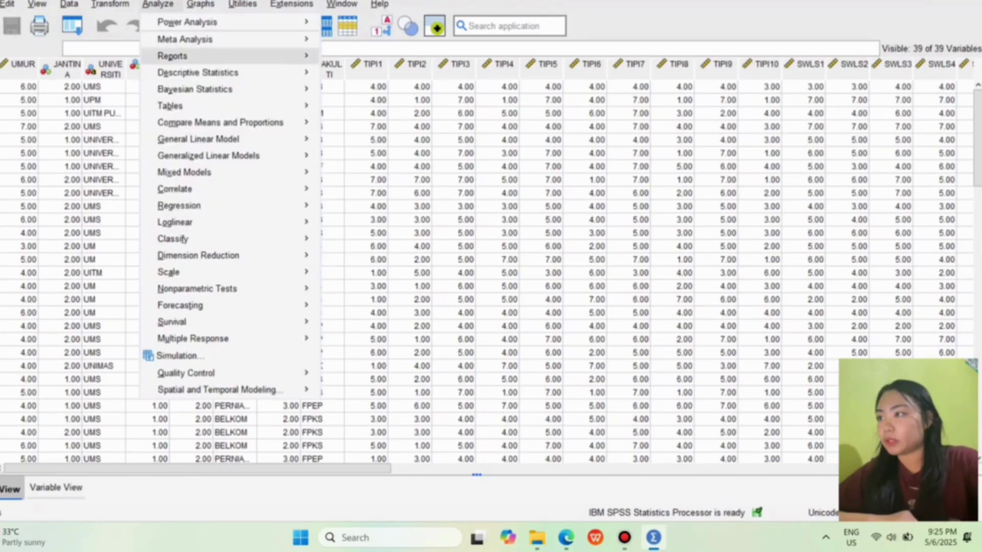
pyautogui.moveTo(197, 72)
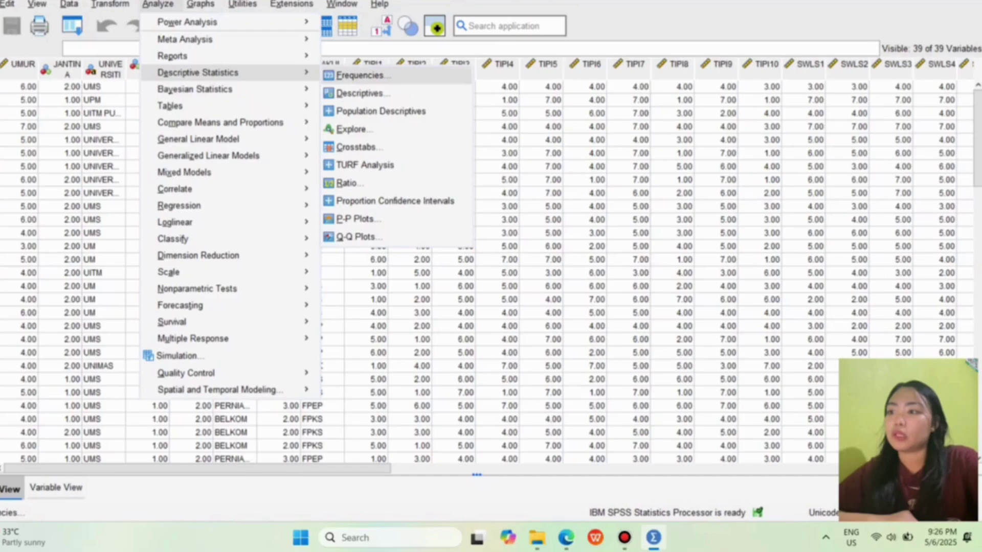
pyautogui.click(359, 75)
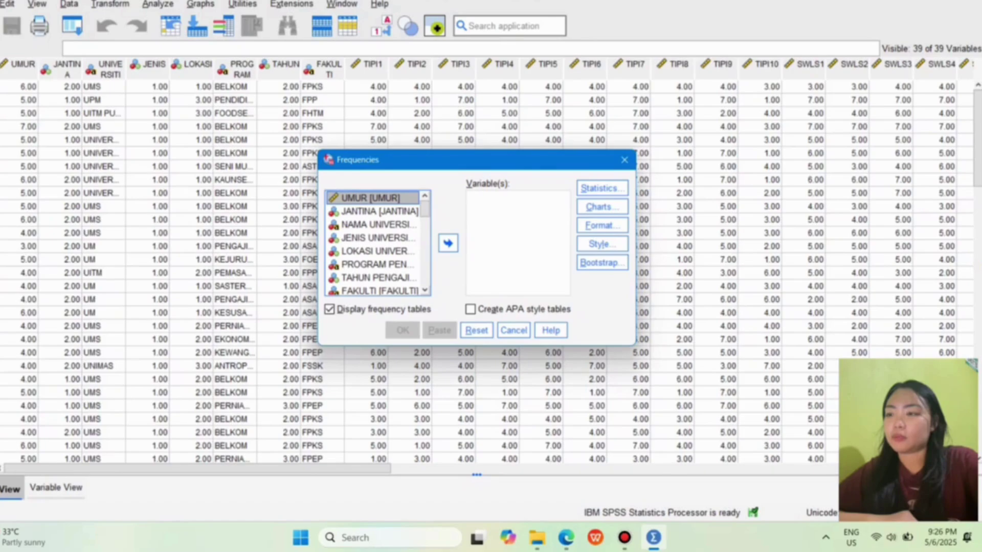
pyautogui.doubleClick(373, 225)
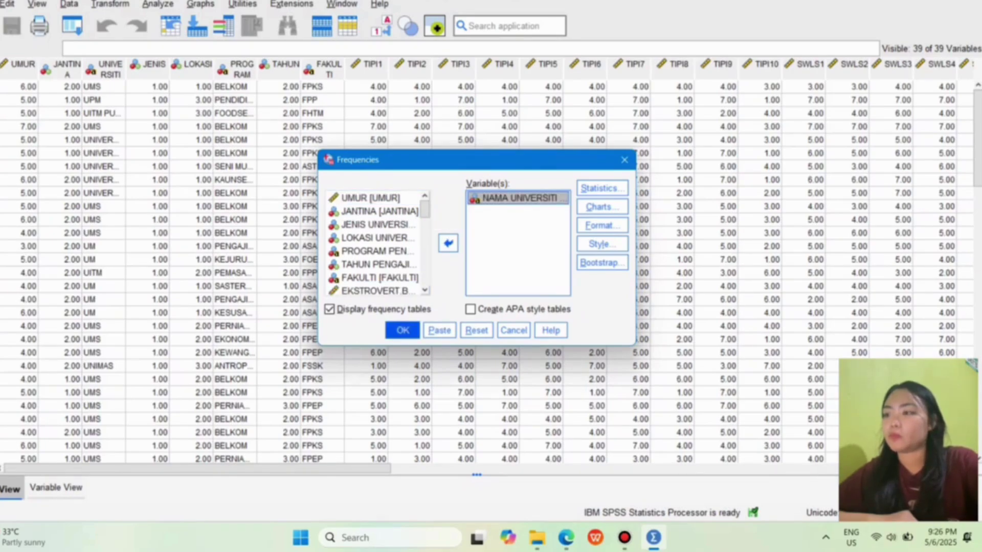
pyautogui.press('Return')
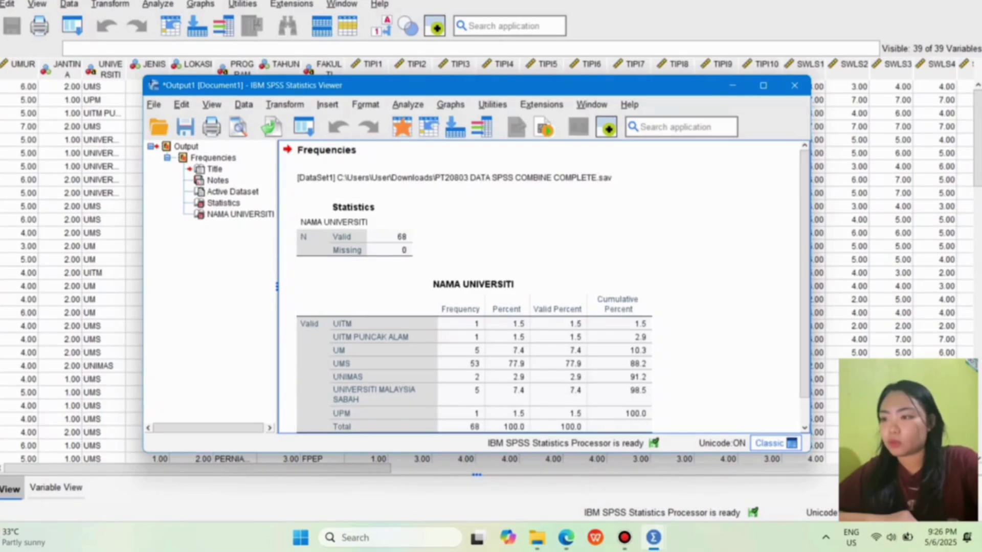
# Step: Examine the NAMA UNIVERSITI frequency table in the output and return to the data editor
pyautogui.scroll(-1, 546, 288)
pyautogui.click(474, 327)
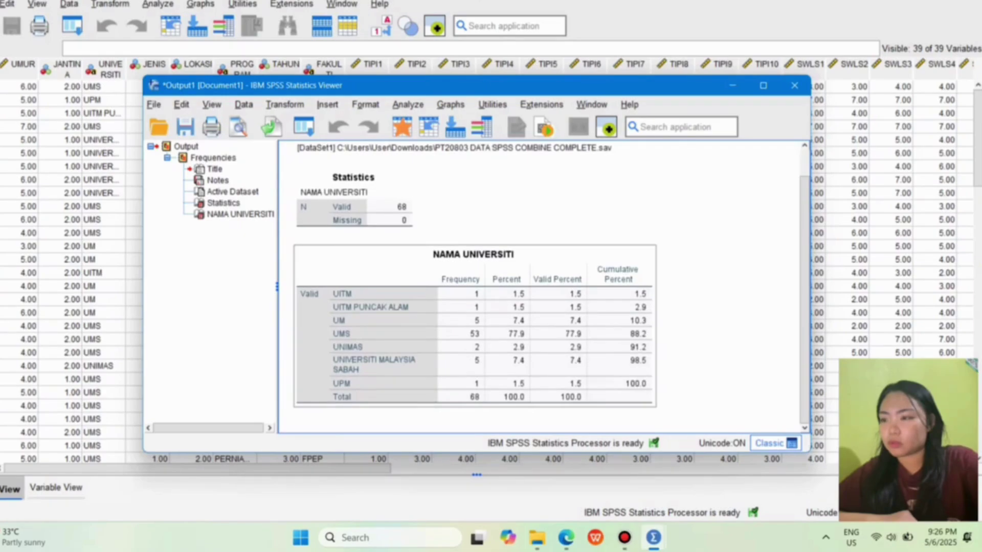
pyautogui.click(474, 327)
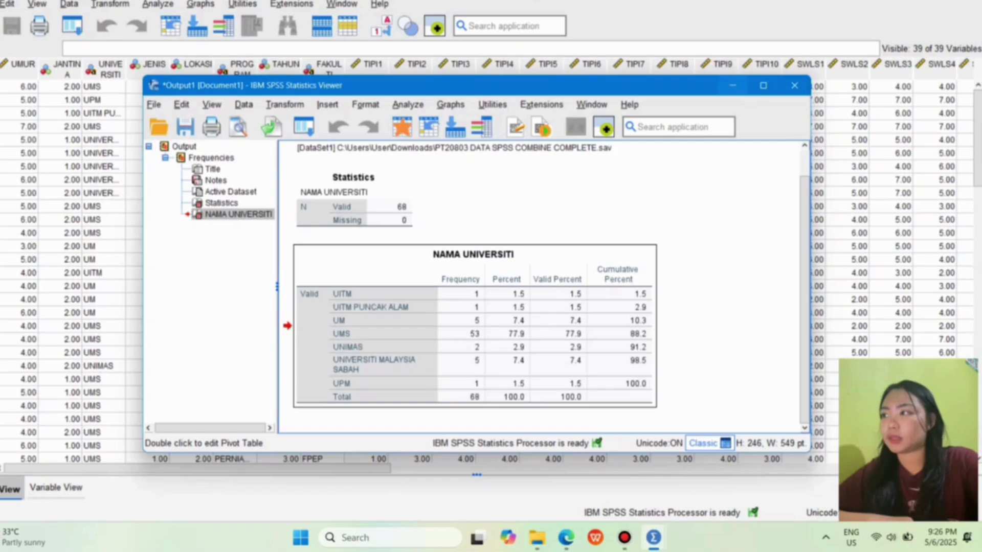
pyautogui.click(72, 25)
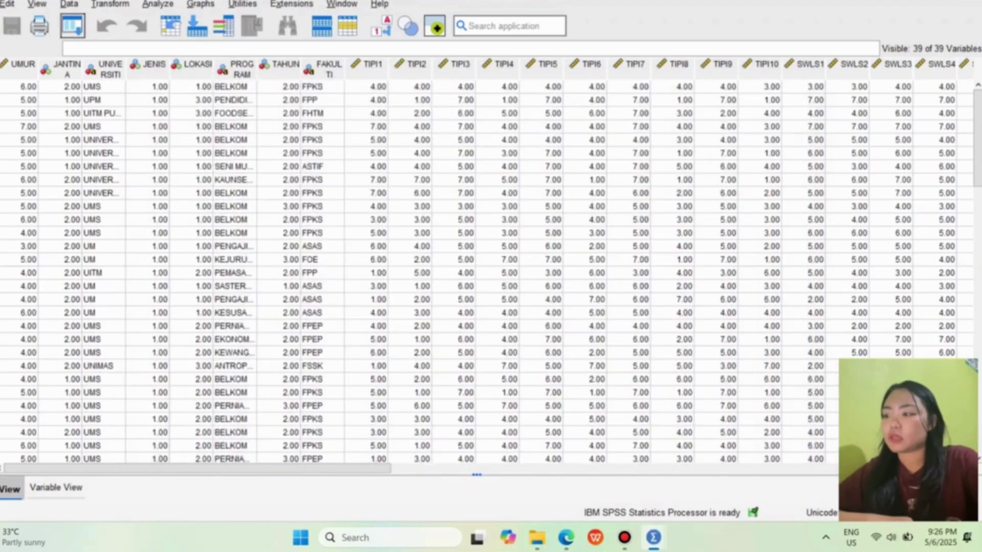
# Step: Select only the cases where UNIVERSITI = 'UNIVERSITI MALAYSIA SABAH', filtering out the unselected cases
pyautogui.click(69, 4)
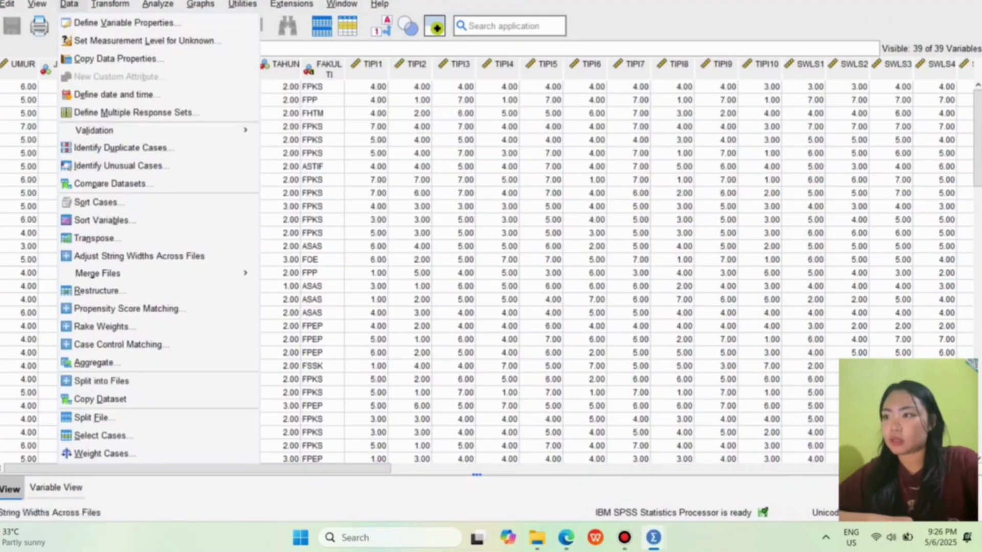
pyautogui.click(99, 435)
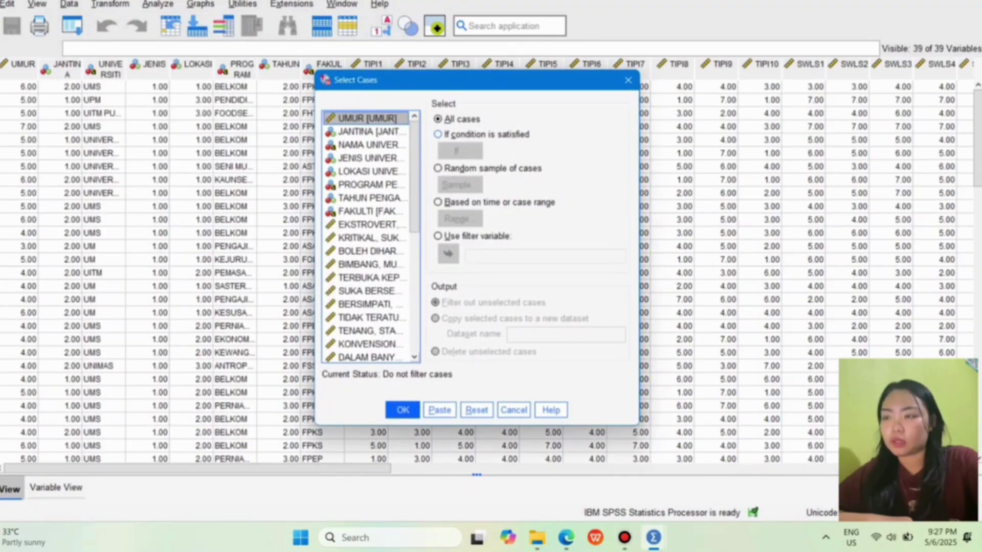
pyautogui.click(438, 134)
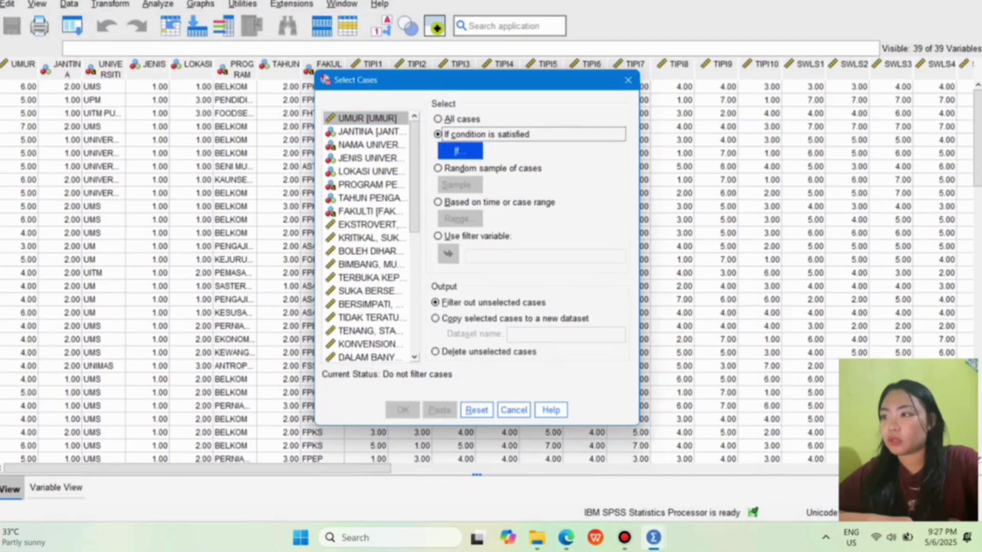
pyautogui.press('space')
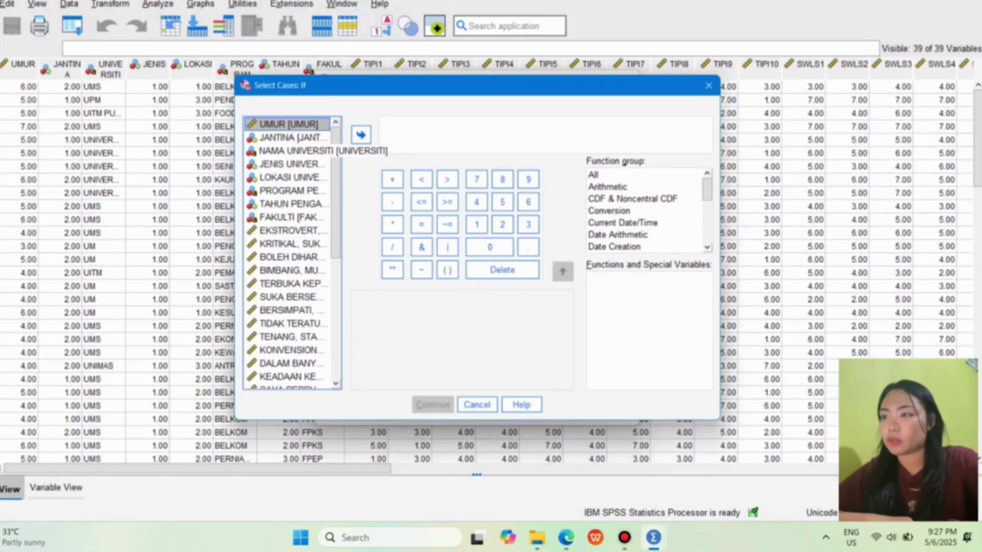
pyautogui.doubleClick(288, 150)
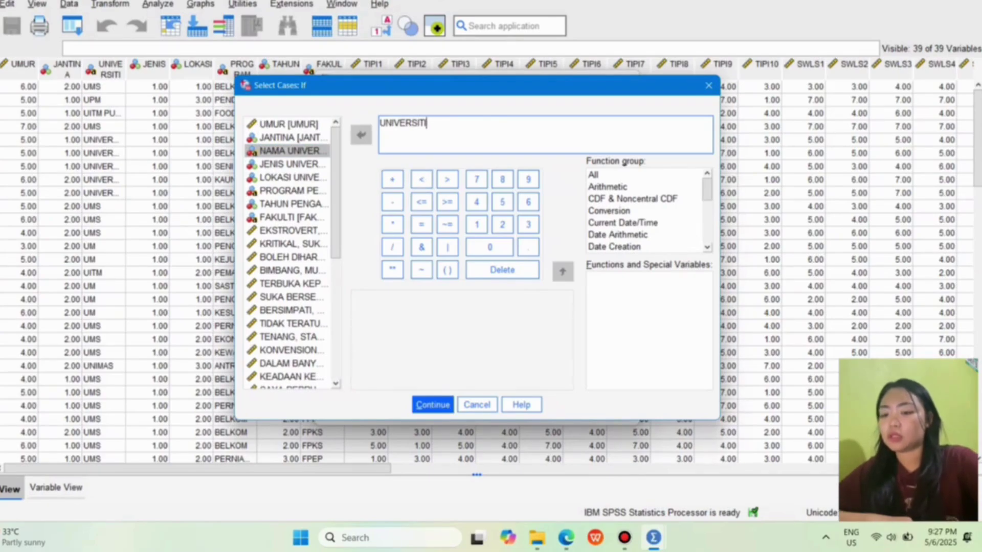
pyautogui.click(421, 224)
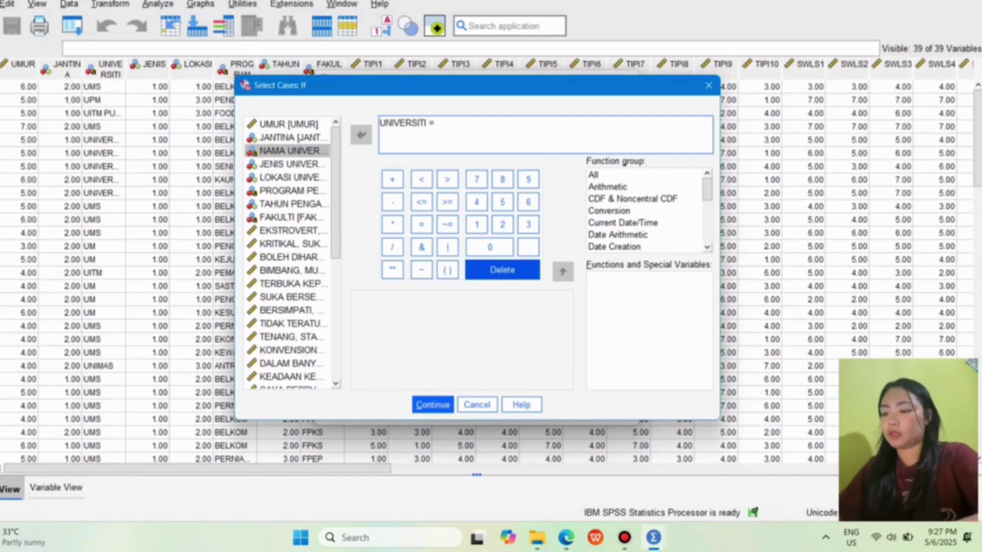
pyautogui.write("'")
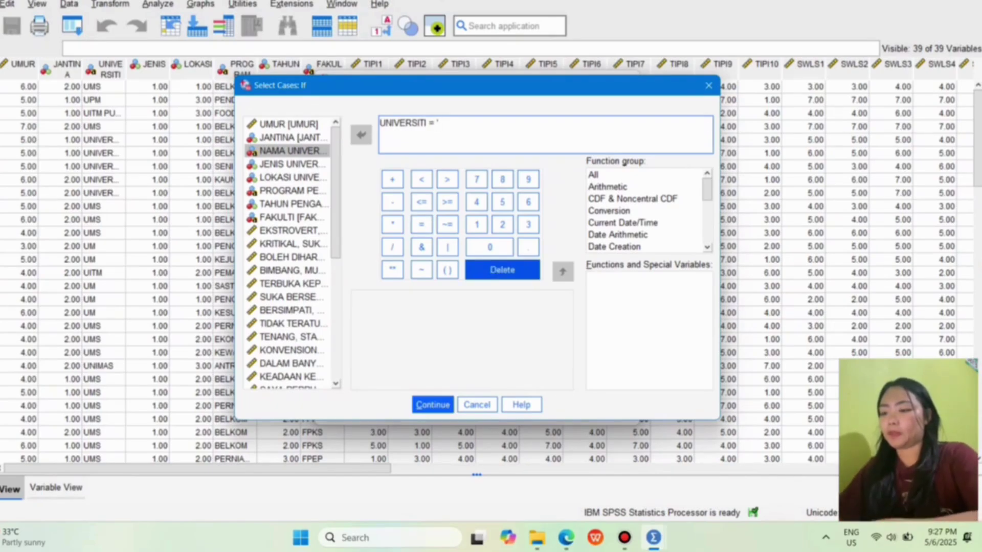
pyautogui.write('UNIVERSITI')
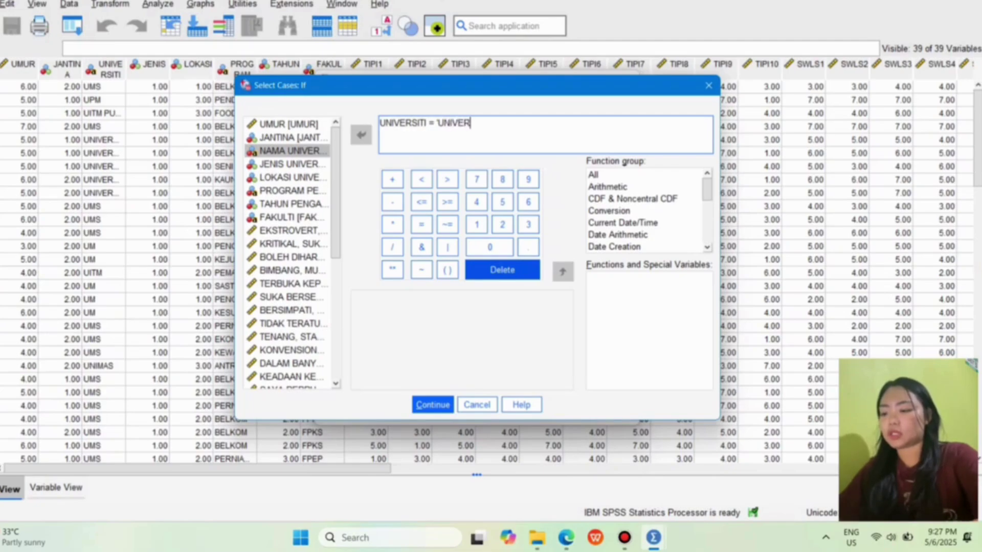
pyautogui.write(' MALAY')
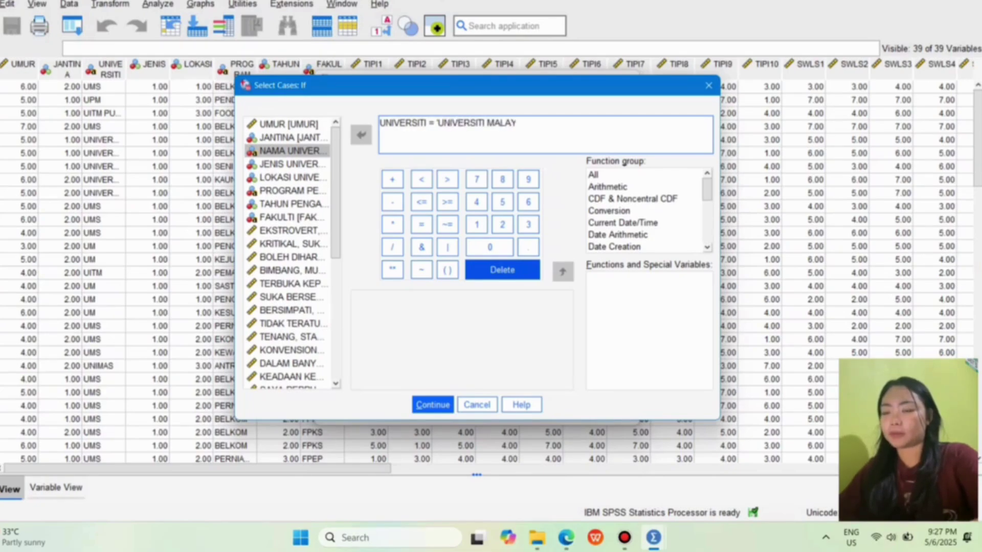
pyautogui.write('SIA SABAH')
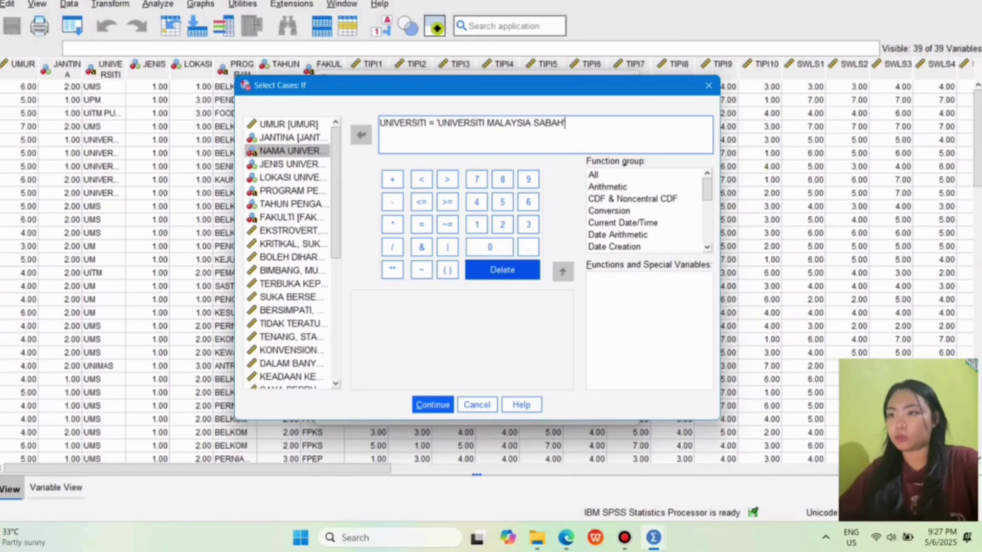
pyautogui.write("'")
pyautogui.press('Return')
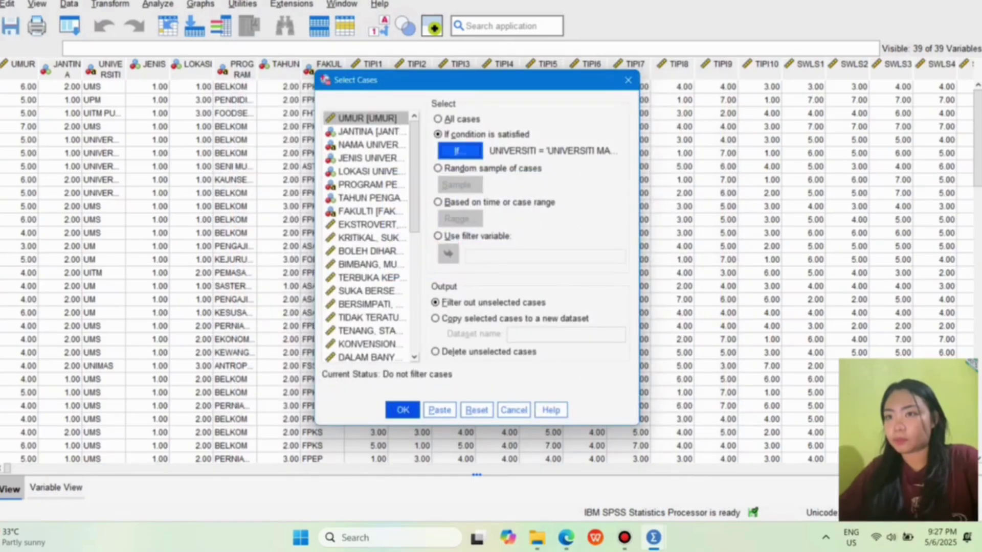
pyautogui.press('Return')
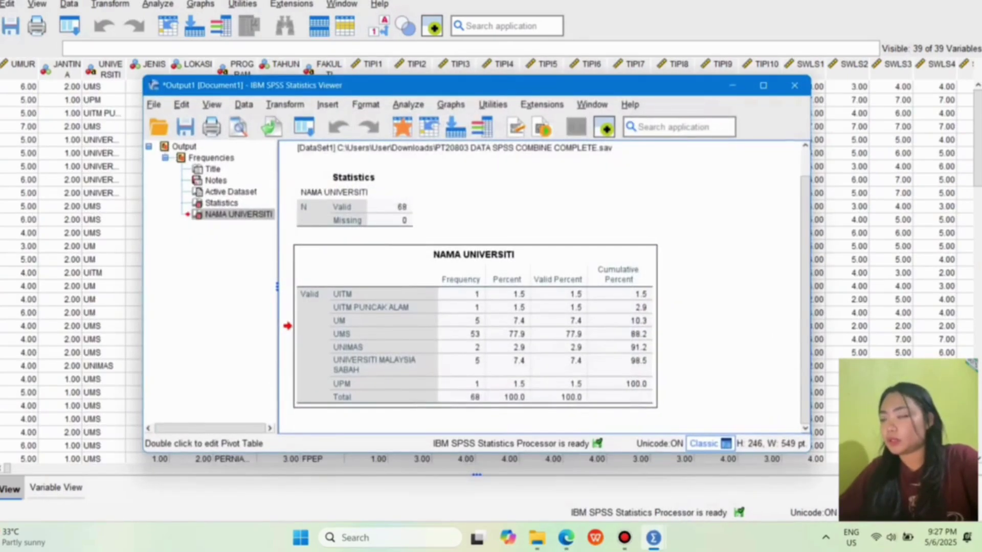
# Step: Return to the data editor and inspect the UNIVERSITI entries to compare how Universiti Malaysia Sabah is written across cases
pyautogui.hotkey('alt', 'Tab')
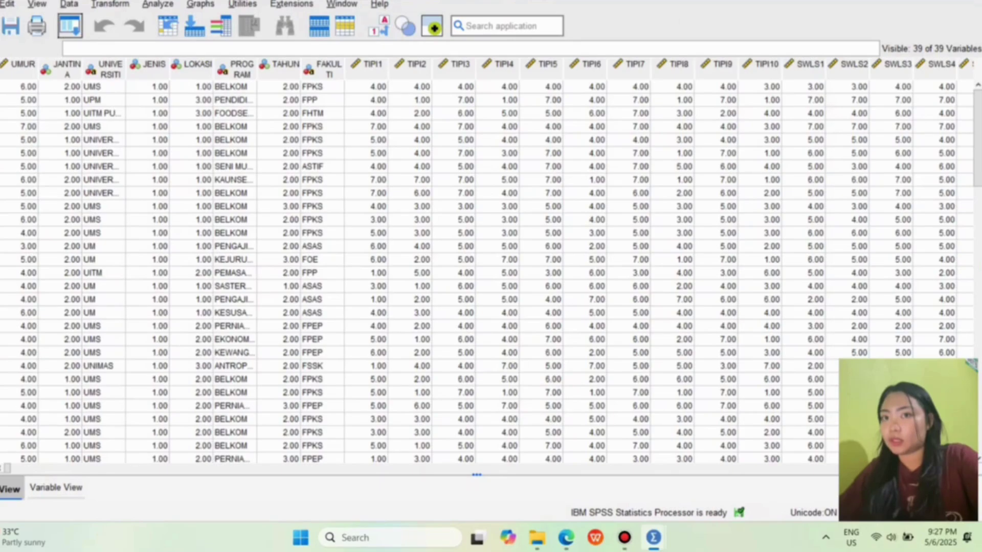
pyautogui.scroll(-3, 485, 271)
pyautogui.scroll(3, 486, 271)
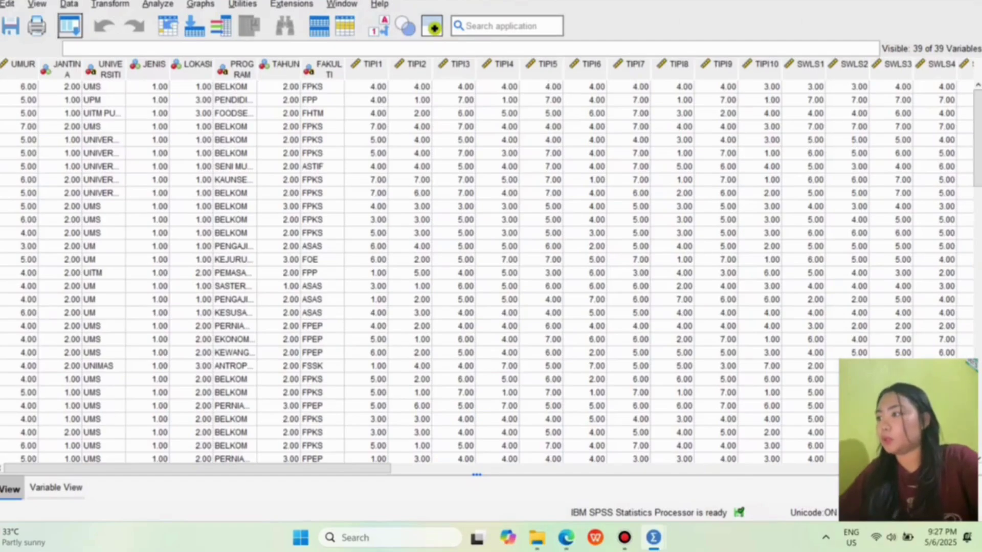
pyautogui.scroll(-1, 485, 271)
pyautogui.scroll(1, 485, 271)
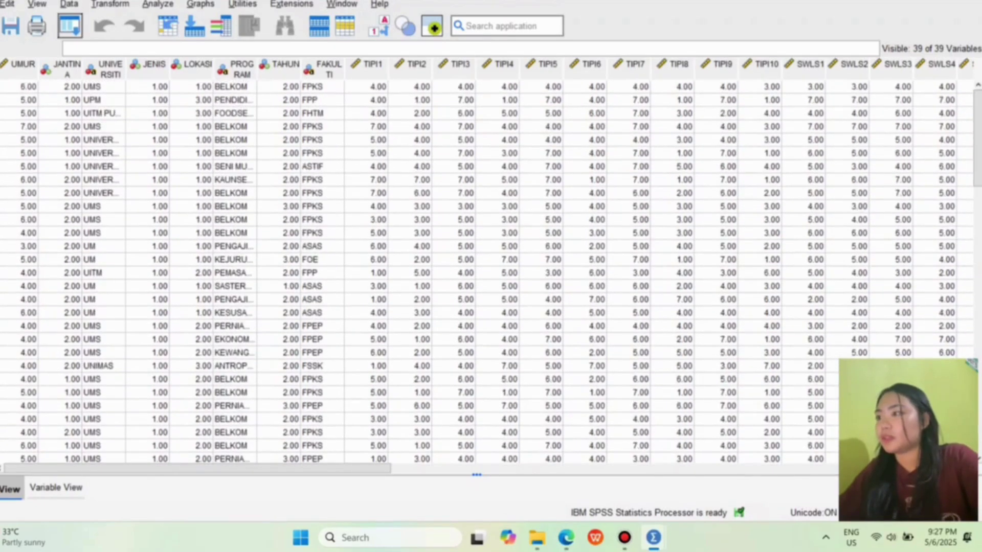
pyautogui.click(103, 139)
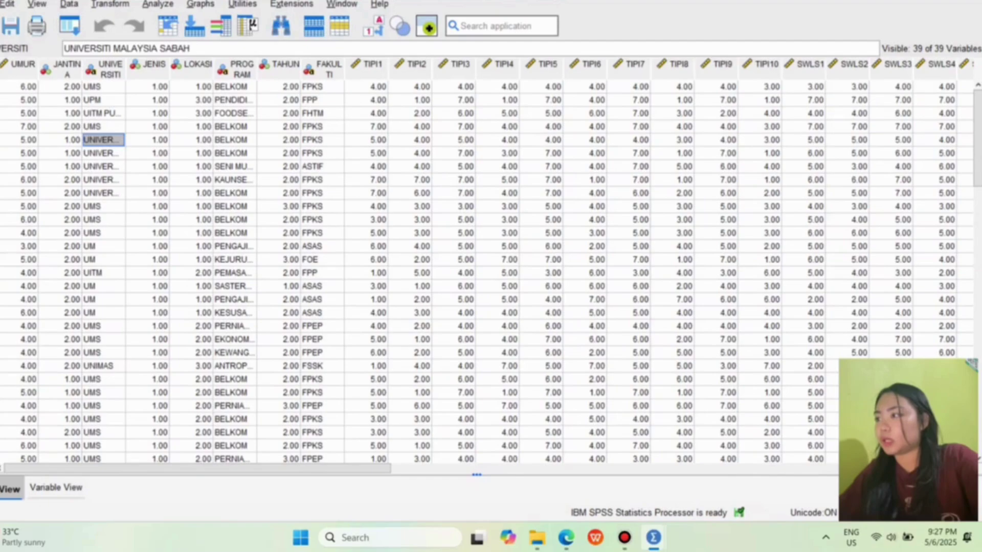
pyautogui.click(103, 153)
pyautogui.click(103, 180)
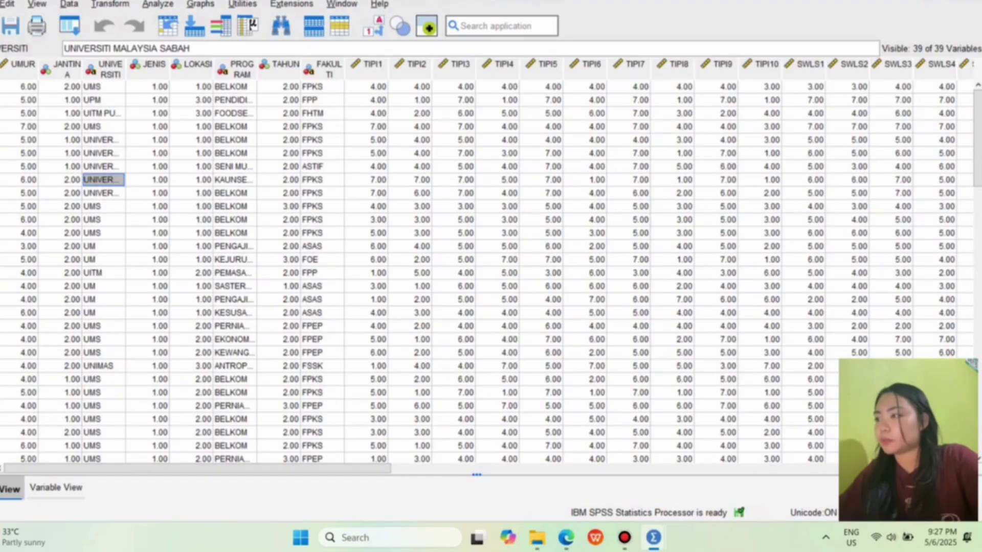
pyautogui.click(3, 140)
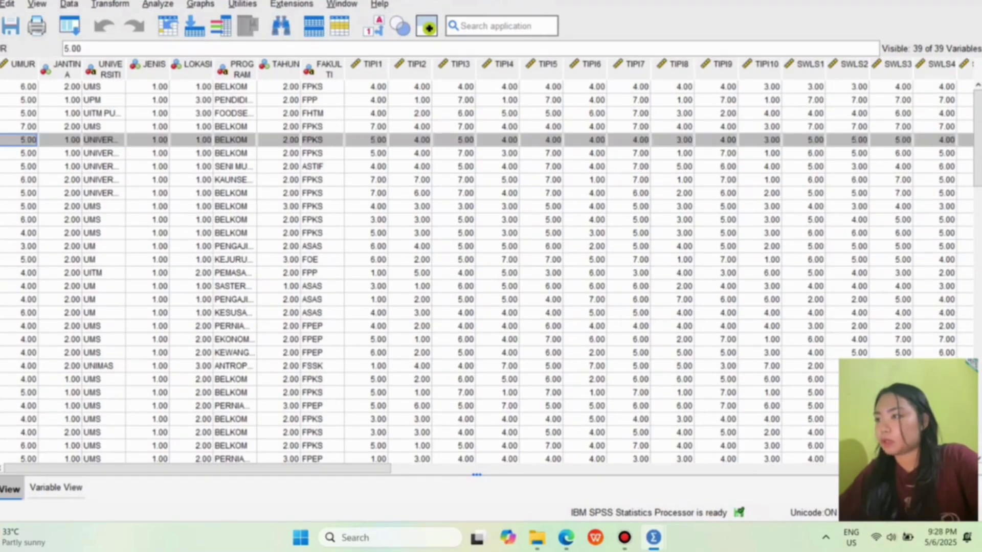
pyautogui.press('Right')
pyautogui.press('Down')
pyautogui.press('Down')
pyautogui.press('Down')
pyautogui.press('Down')
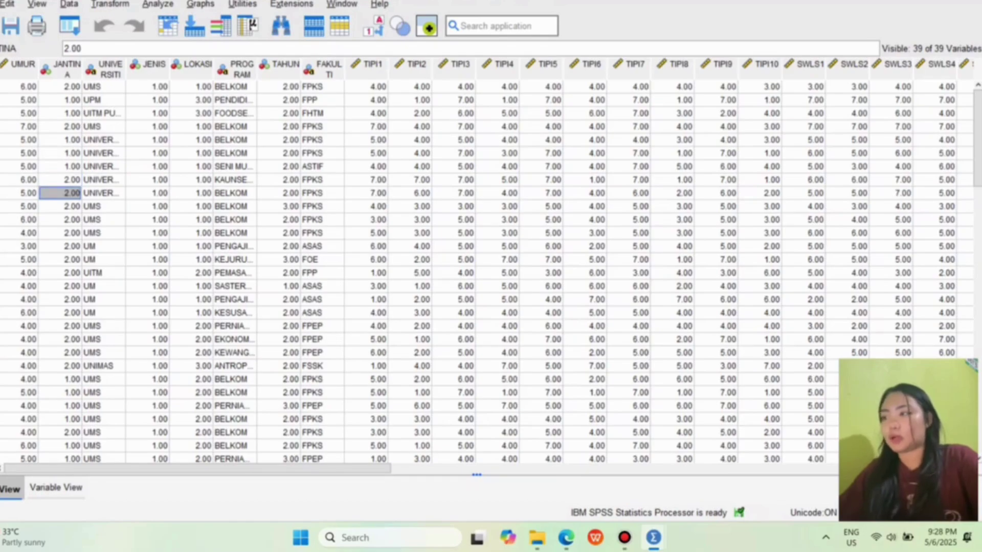
pyautogui.click(103, 139)
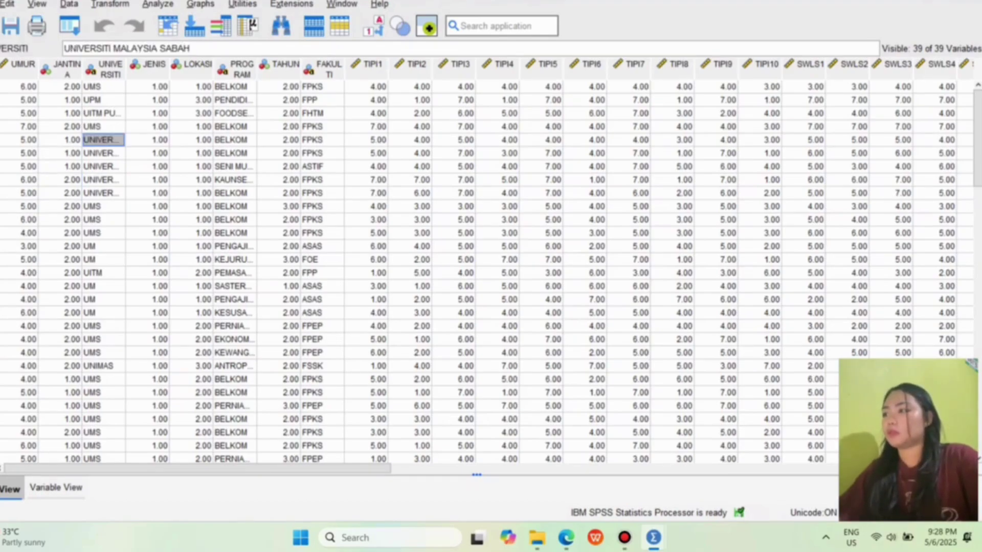
pyautogui.click(103, 126)
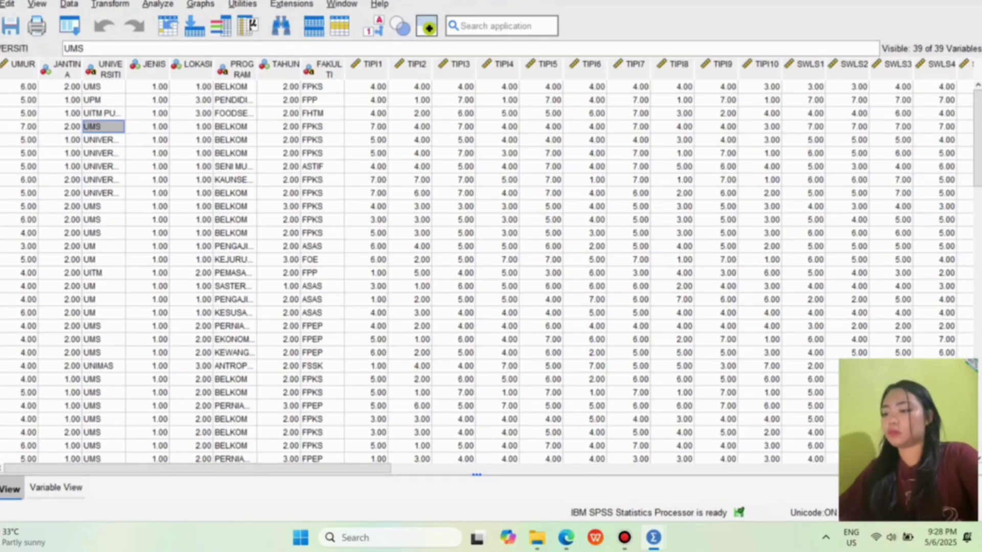
# Step: Replace the first UNIVERSITI MALAYSIA SABAH entry in the UNIVERSITI column with UMS
pyautogui.doubleClick(103, 139)
pyautogui.moveTo(83, 139); pyautogui.dragTo(125, 139)
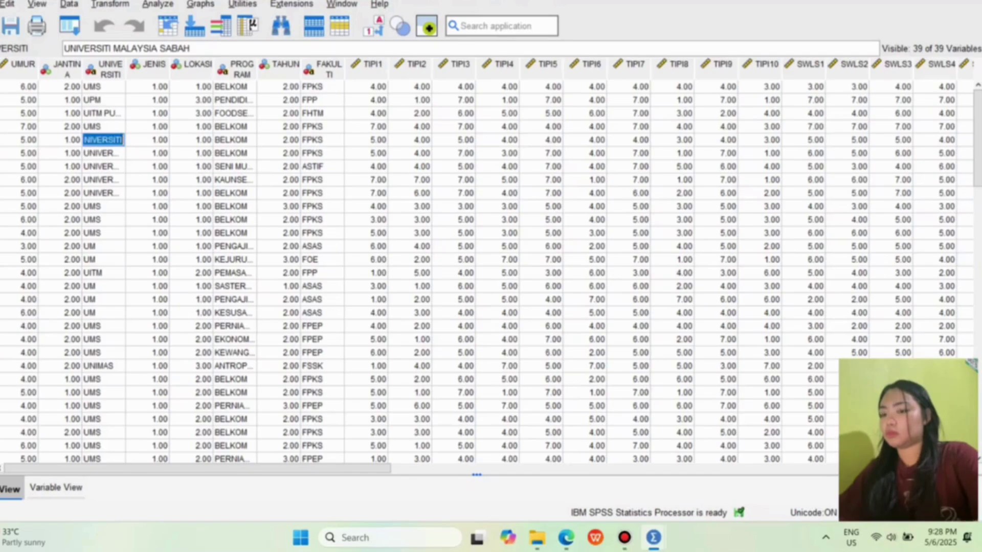
pyautogui.write('UMS')
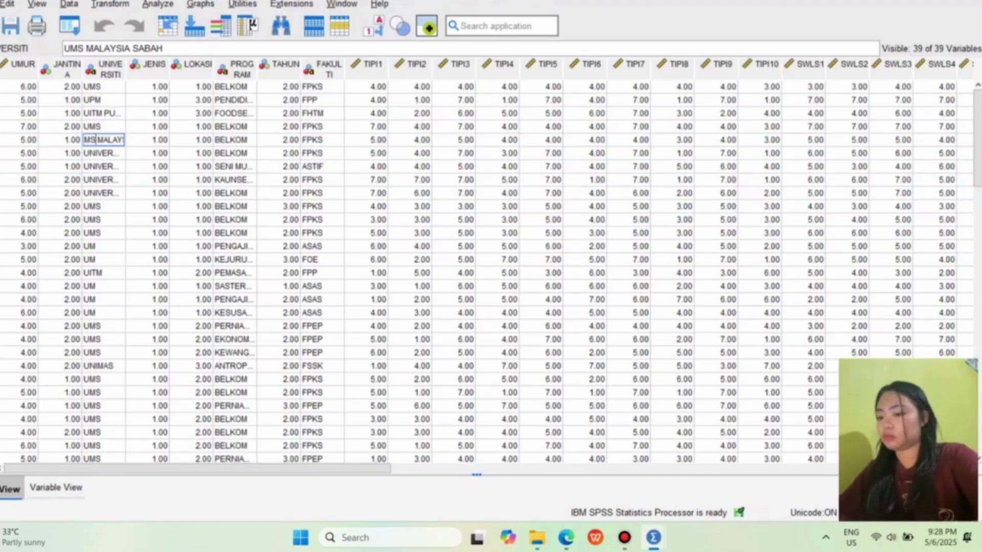
pyautogui.moveTo(84, 139); pyautogui.dragTo(125, 140)
pyautogui.write('U')
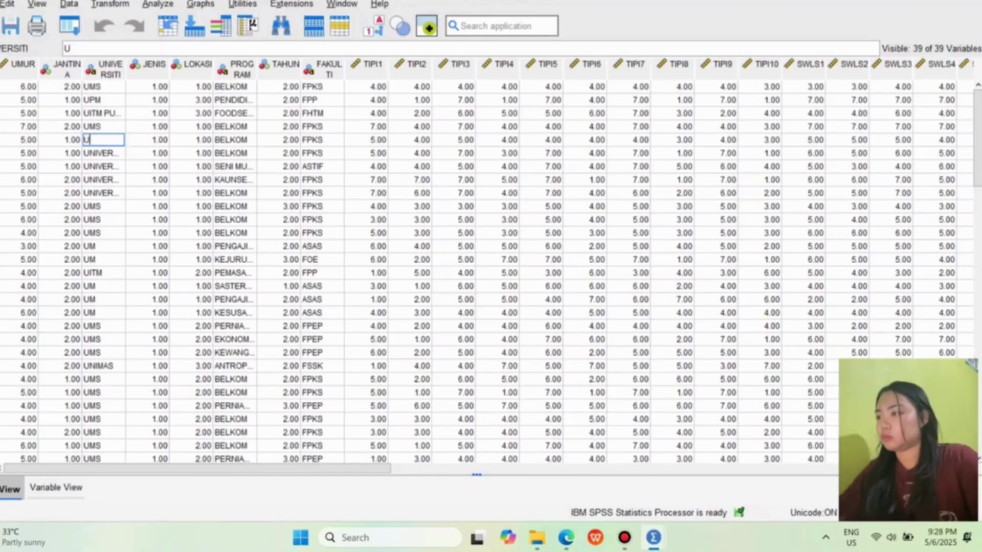
pyautogui.write('MS')
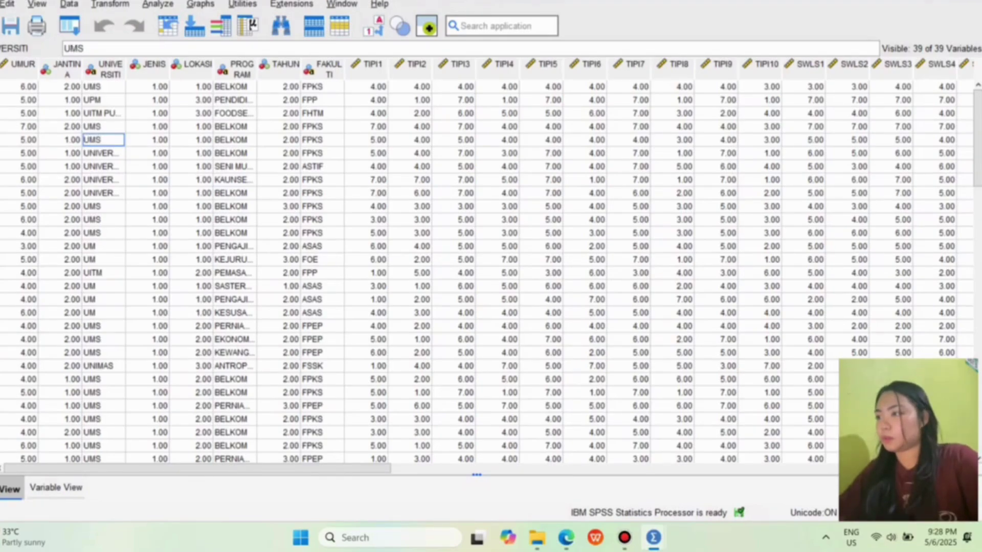
pyautogui.press('Return')
# Step: Copy the new UMS entry into the four UNIVERSITI MALAYSIA SABAH cells directly below it
pyautogui.click(111, 139)
pyautogui.rightClick(111, 141)
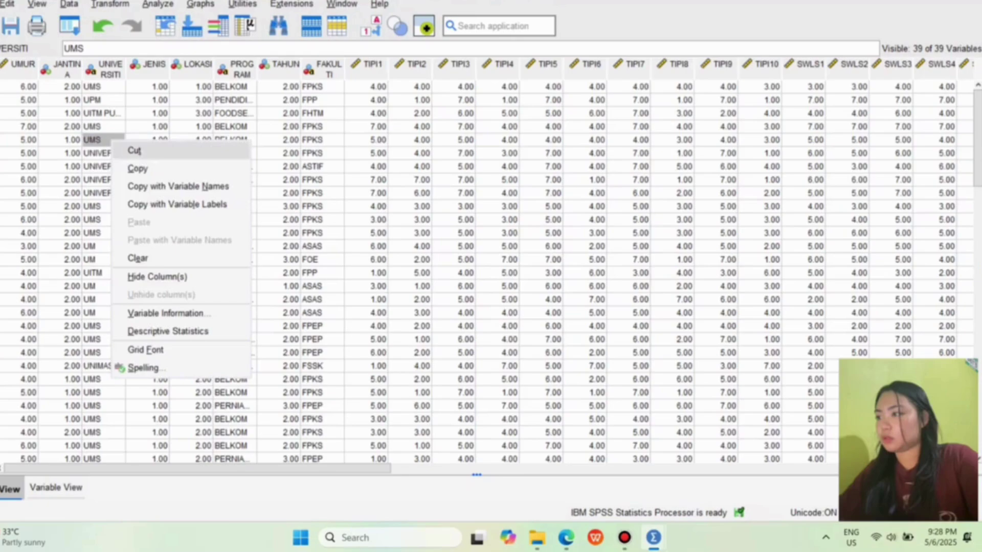
pyautogui.click(132, 168)
pyautogui.press('Down')
pyautogui.hotkey('shift', 'Down')
pyautogui.hotkey('shift', 'Down')
pyautogui.hotkey('shift', 'Down')
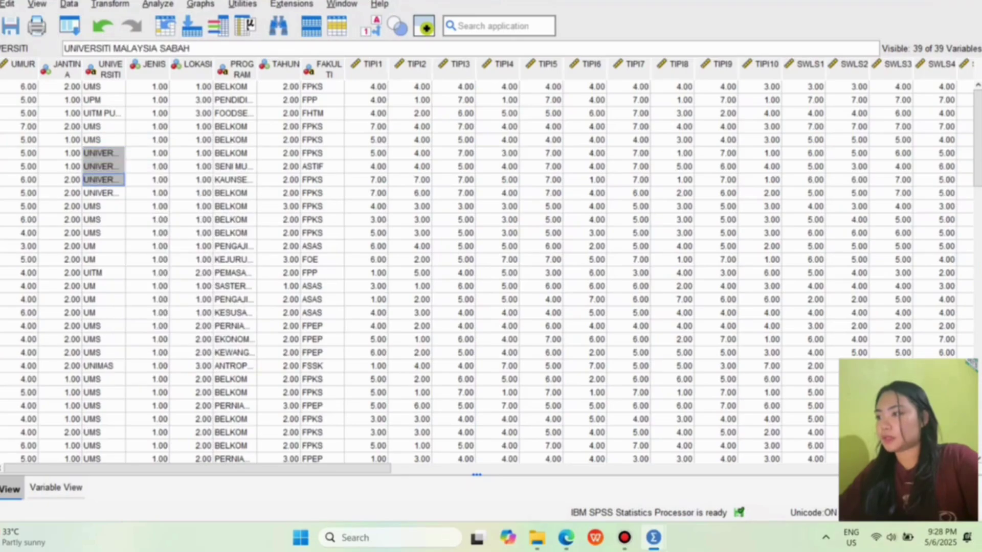
pyautogui.rightClick(113, 174)
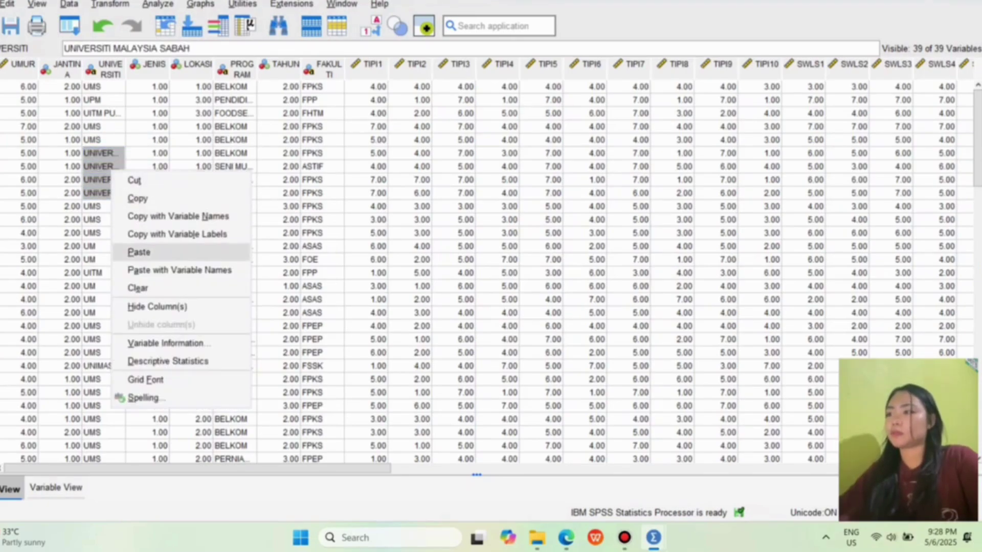
pyautogui.click(139, 252)
pyautogui.click(103, 153)
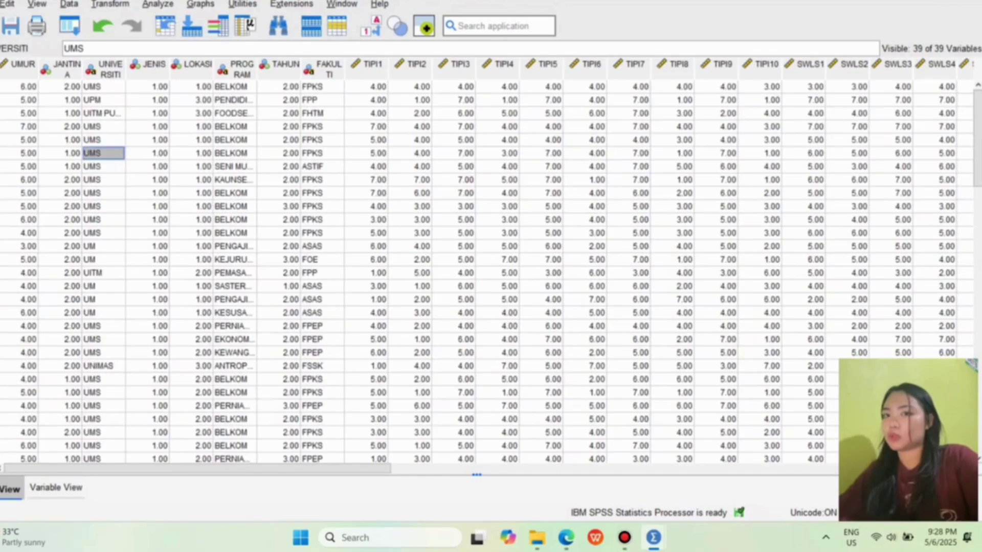
# Step: Check the UNIVERSITI column through all cases for remaining inconsistent university names
pyautogui.click(148, 166)
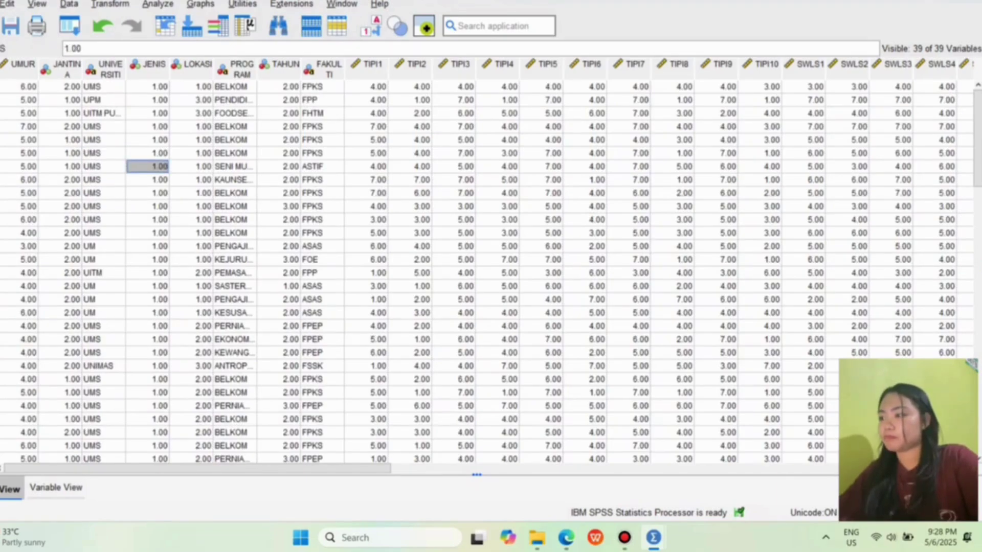
pyautogui.scroll(-8, 424, 271)
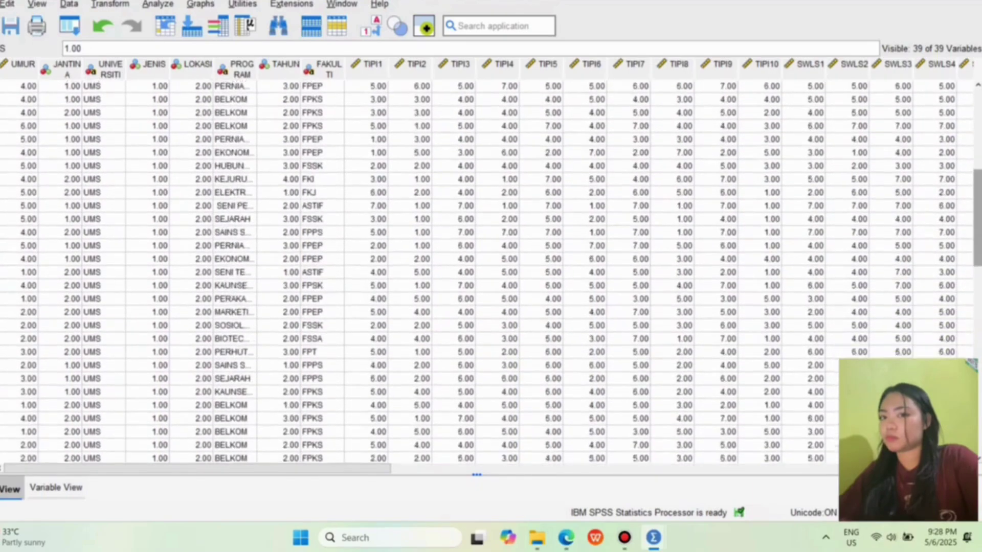
pyautogui.scroll(-4, 424, 271)
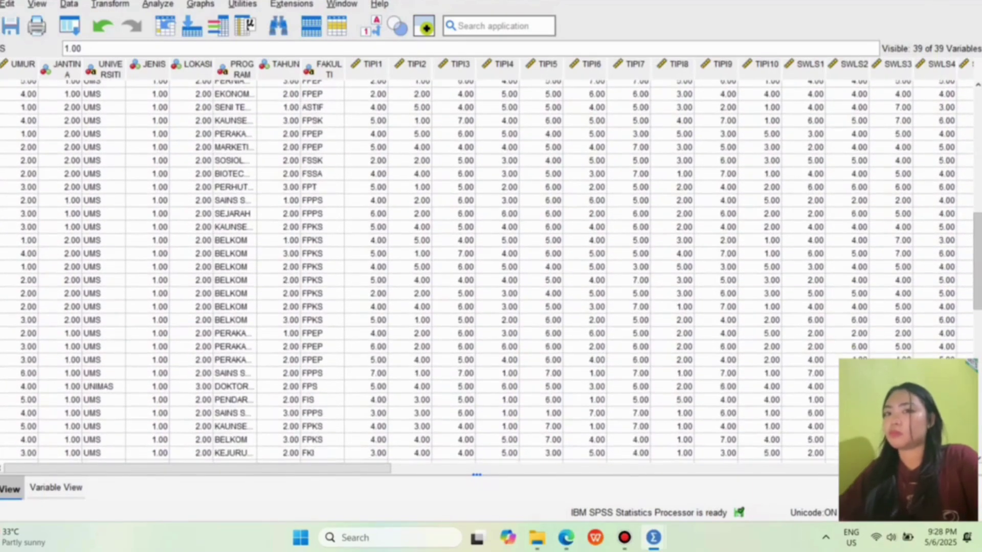
pyautogui.scroll(-5, 425, 271)
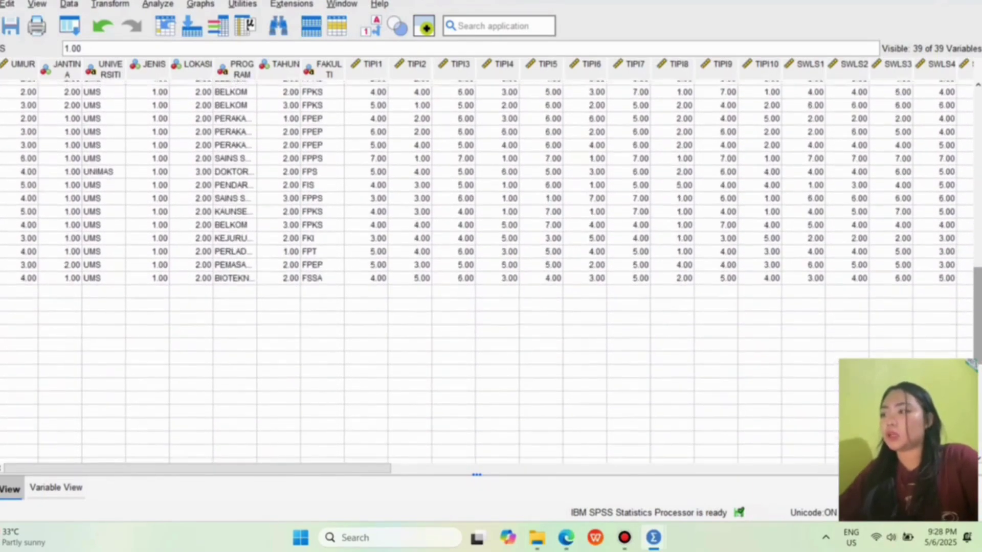
pyautogui.scroll(17, 425, 271)
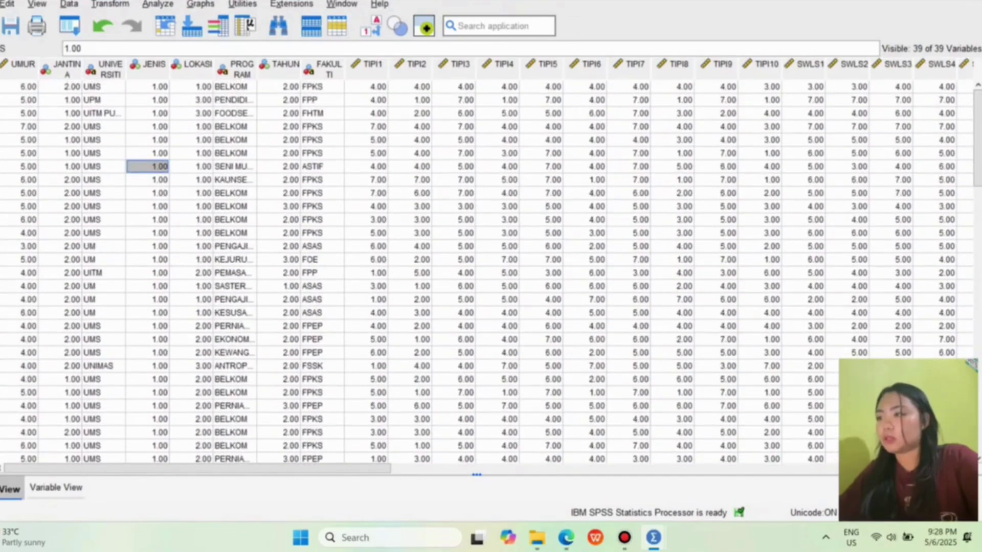
pyautogui.click(103, 166)
pyautogui.click(102, 99)
pyautogui.click(147, 113)
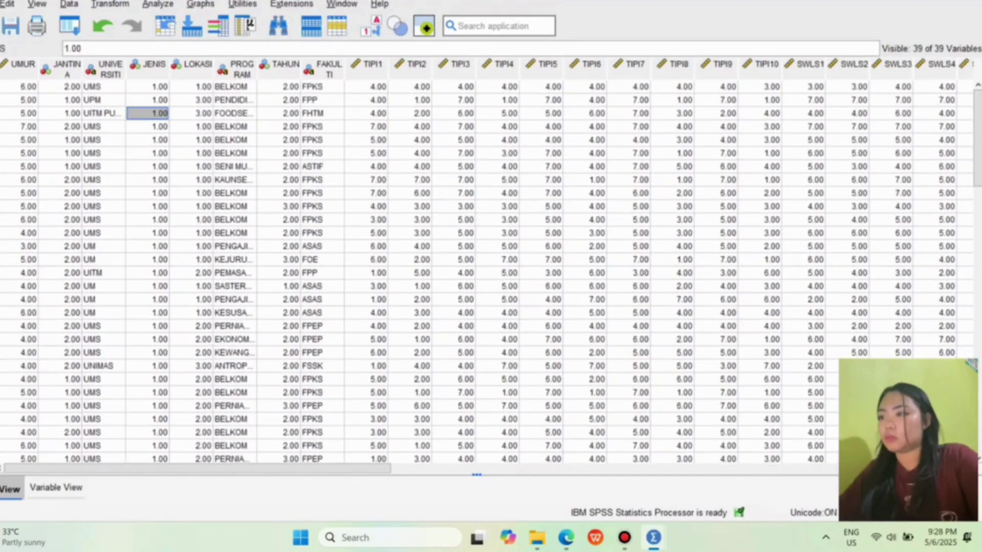
pyautogui.click(148, 166)
pyautogui.click(192, 153)
pyautogui.click(234, 153)
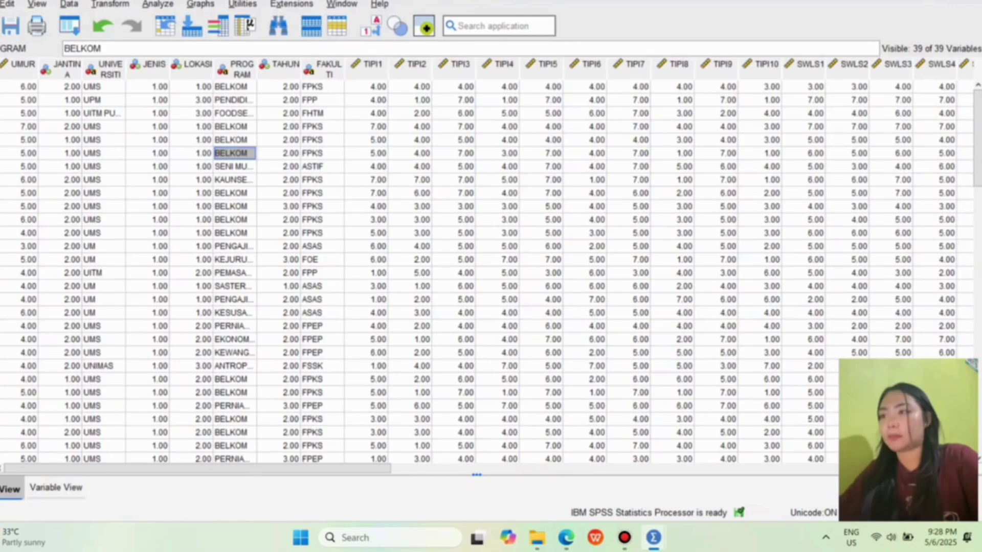
pyautogui.click(279, 153)
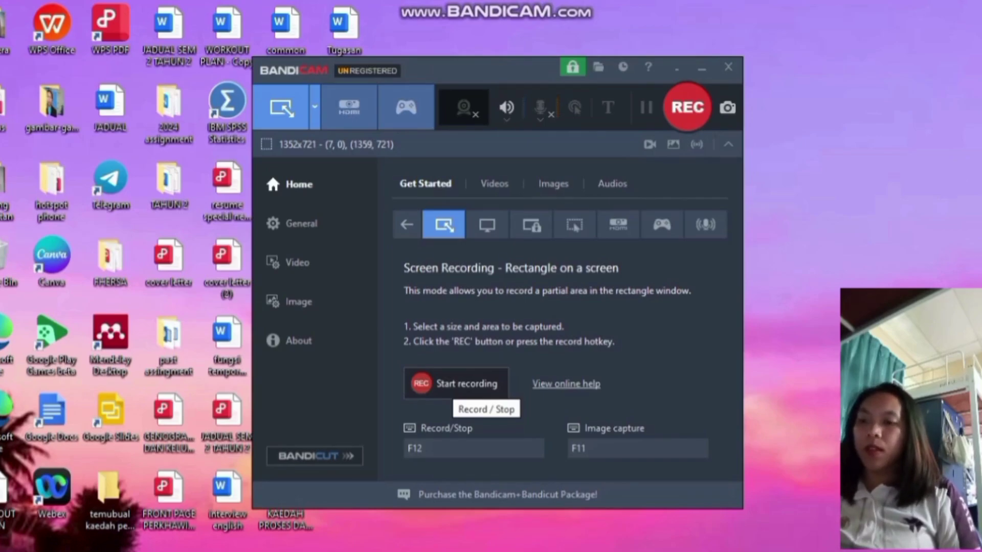
pyautogui.click(460, 386)
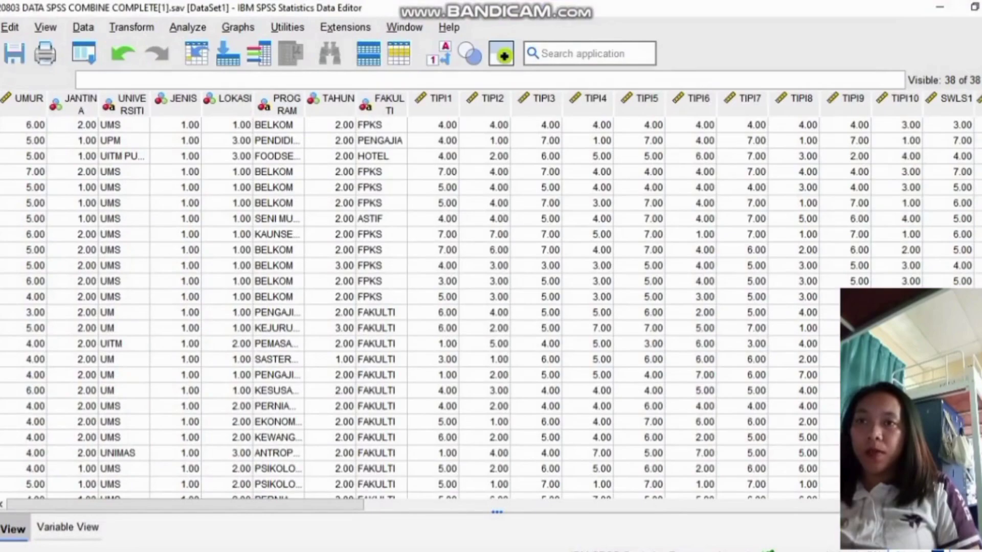
# Step: Start computing a new variable with SUM_SWLS as the target variable name
pyautogui.scroll(-10, 409, 307)
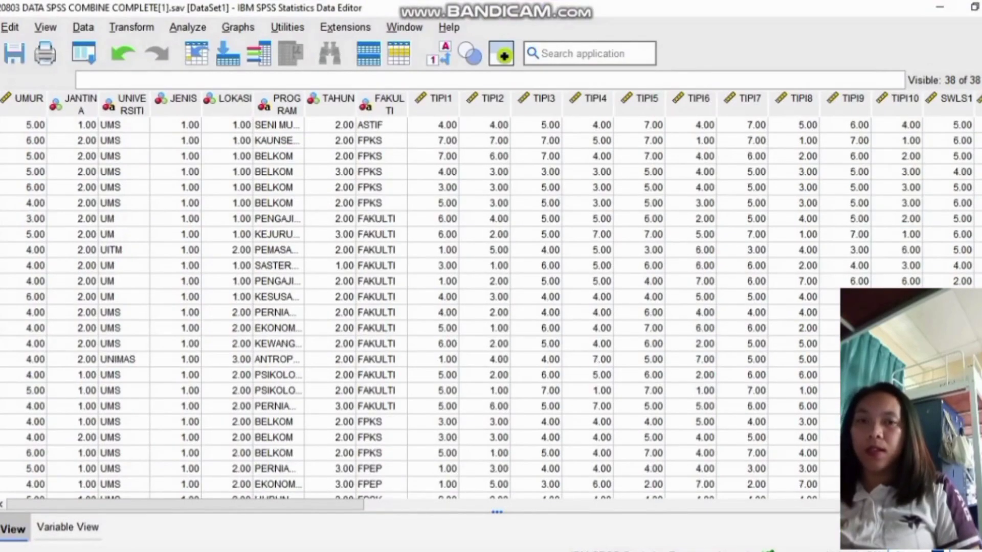
pyautogui.scroll(-15, 409, 307)
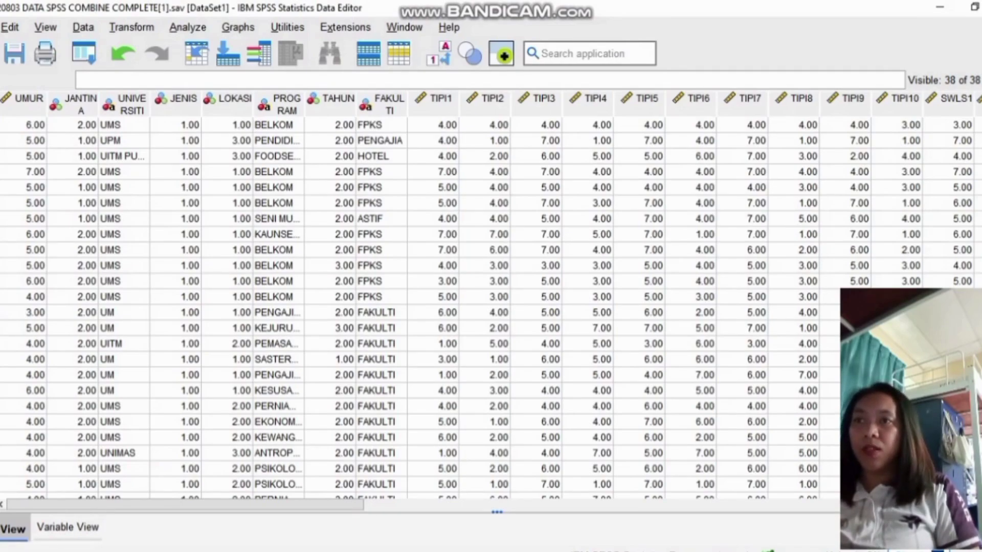
pyautogui.scroll(-10, 409, 306)
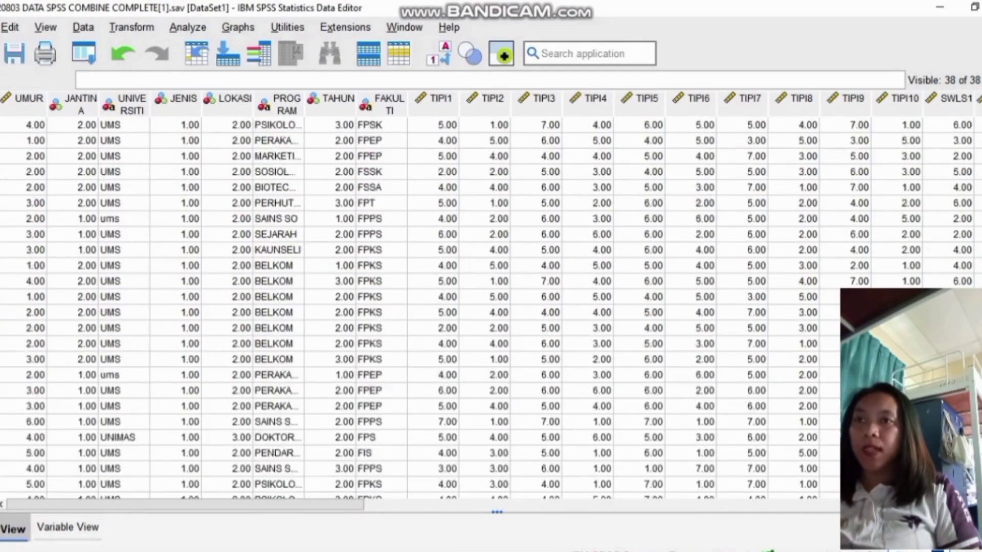
pyautogui.scroll(10, 409, 307)
pyautogui.click(132, 28)
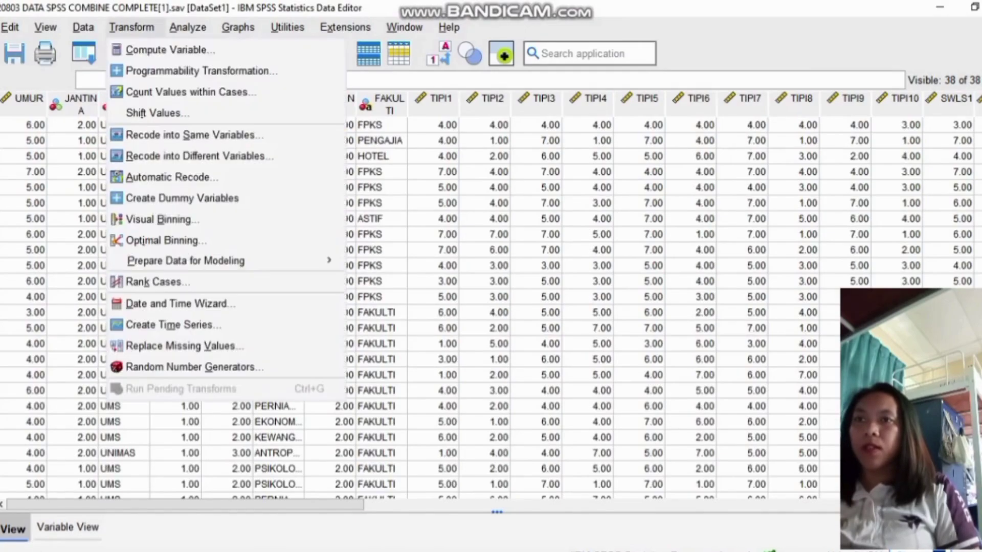
pyautogui.click(143, 46)
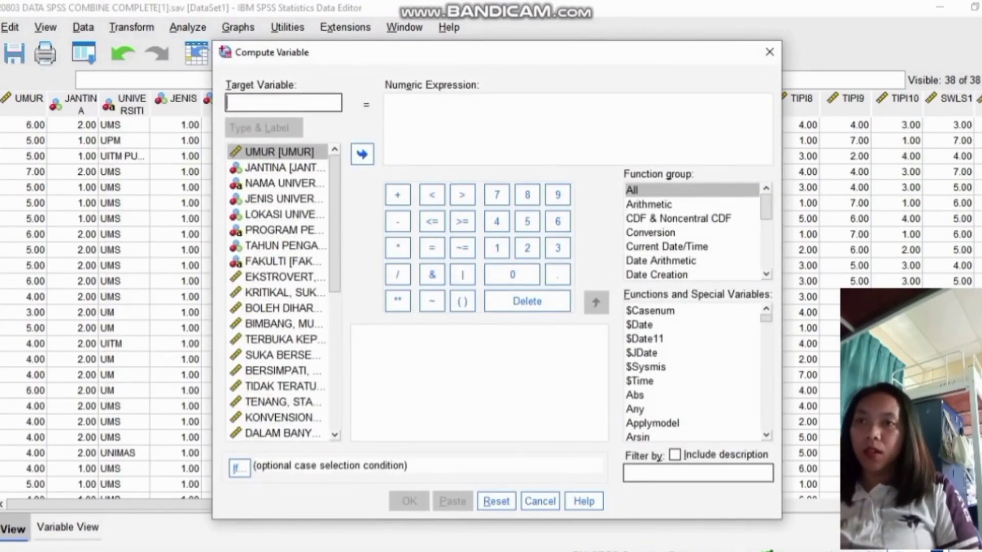
pyautogui.write('SUM_SWLS')
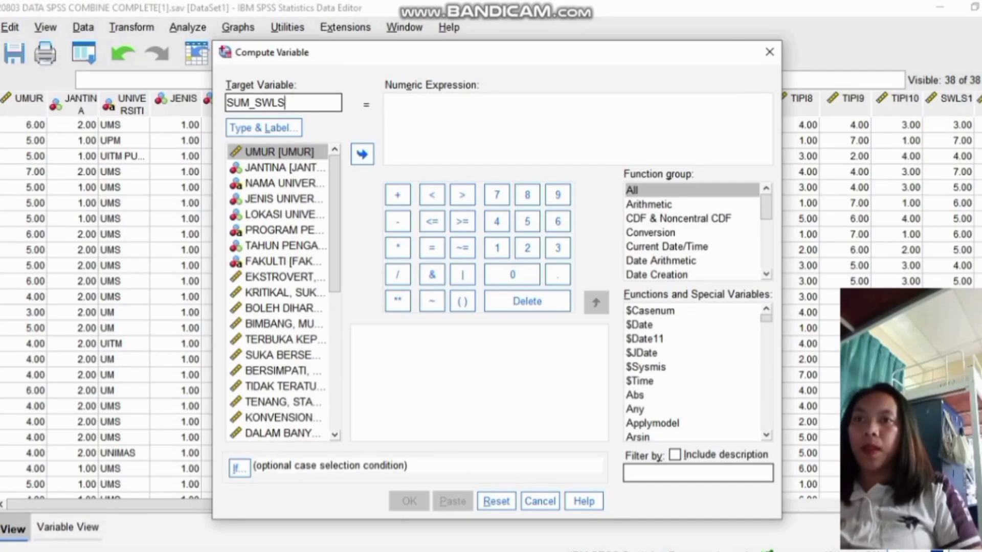
# Step: Insert the statistical Sum function into the numeric expression and remove its first placeholder argument
pyautogui.scroll(-4, 693, 232)
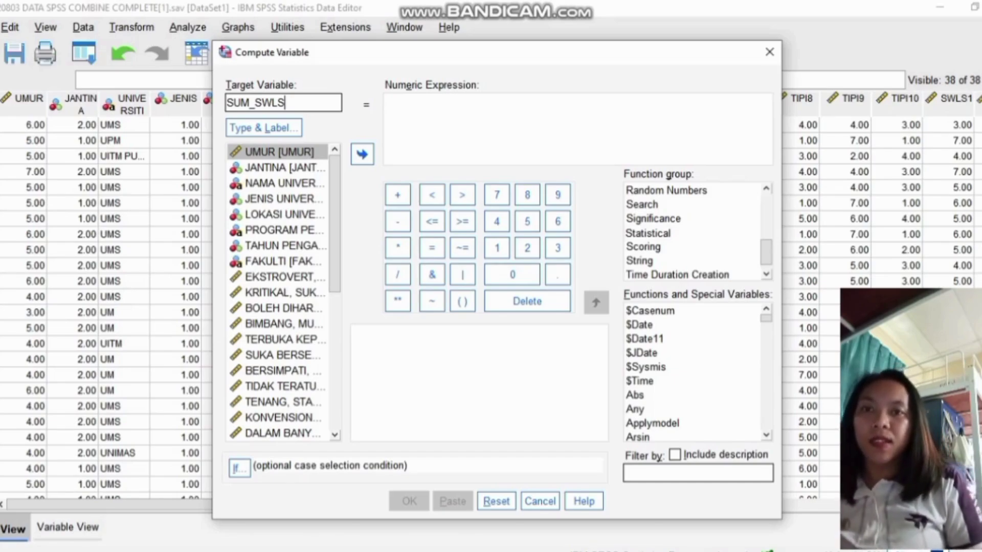
pyautogui.click(647, 233)
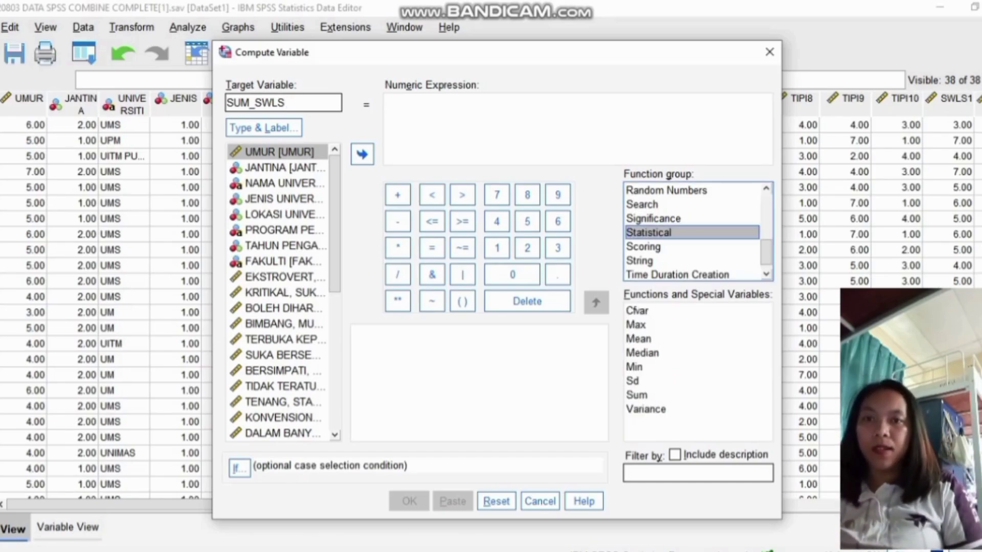
pyautogui.click(637, 394)
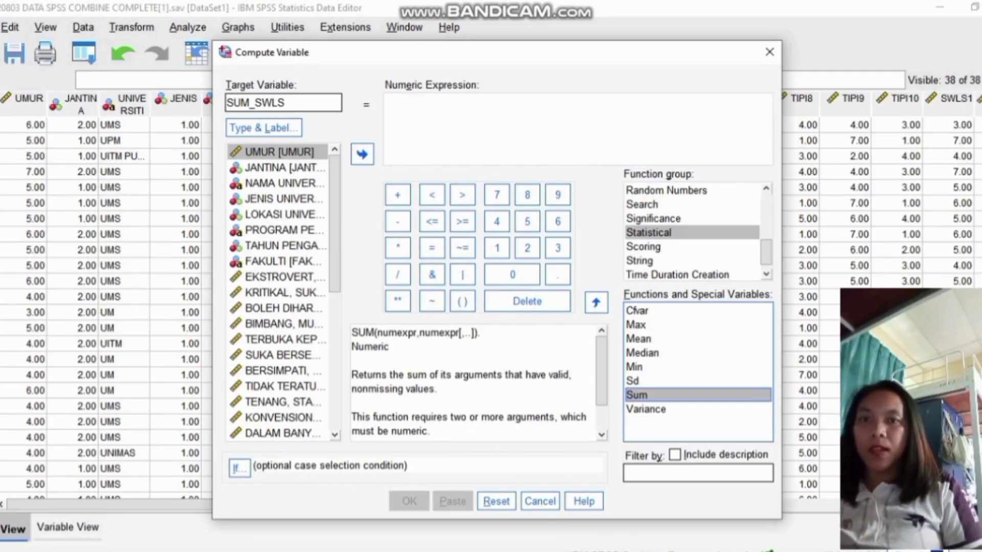
pyautogui.scroll(-2, 284, 296)
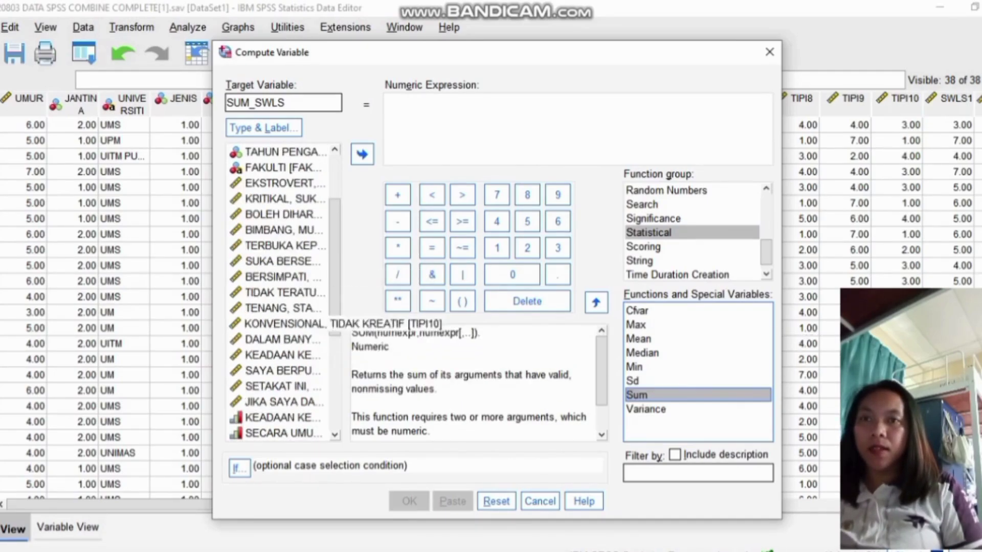
pyautogui.click(596, 302)
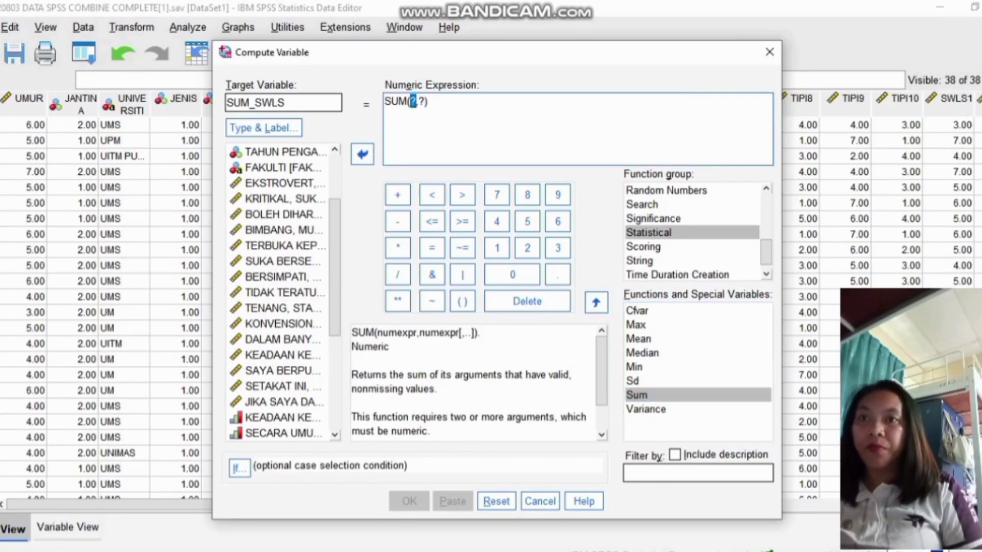
pyautogui.press('Delete')
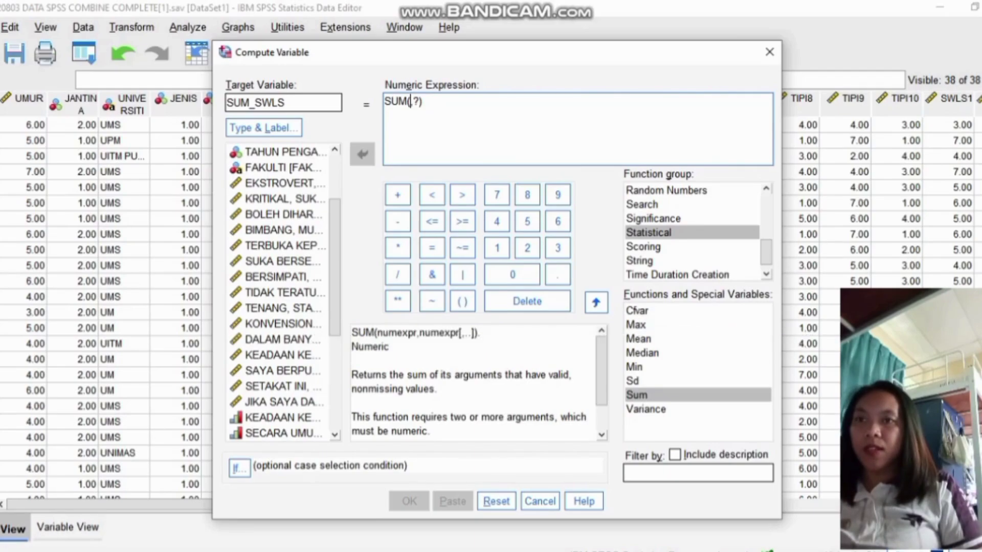
# Step: Complete the expression as SUM(SWLS1,SWLS2,SWLS3,SWLS4,SWLS5), without any leftover placeholder, and run the computation
pyautogui.doubleClick(279, 339)
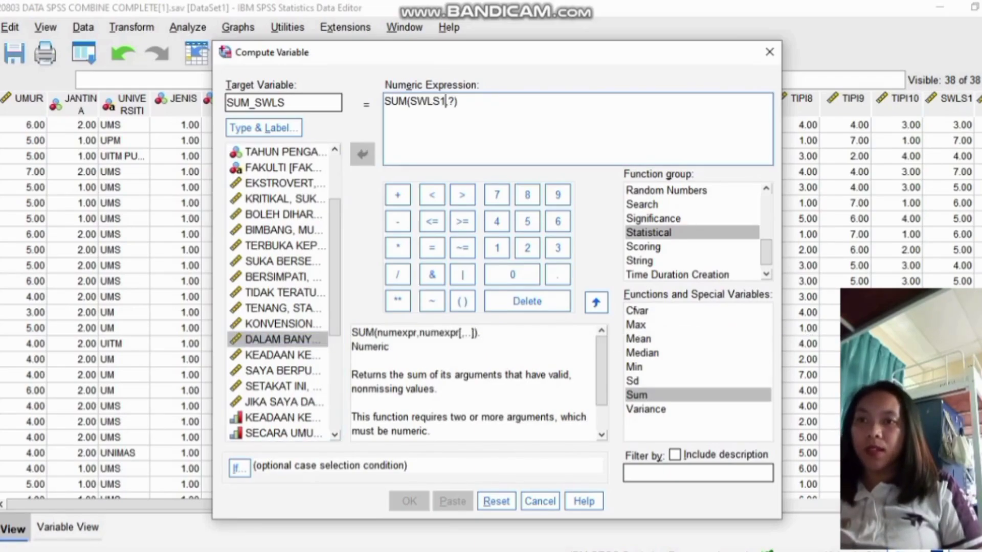
pyautogui.click(448, 101)
pyautogui.doubleClick(279, 354)
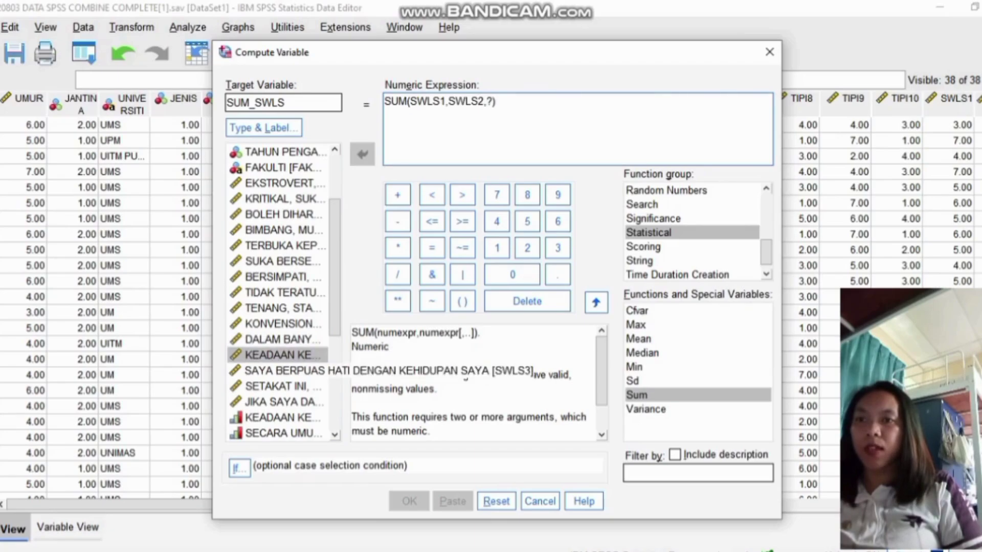
pyautogui.doubleClick(278, 370)
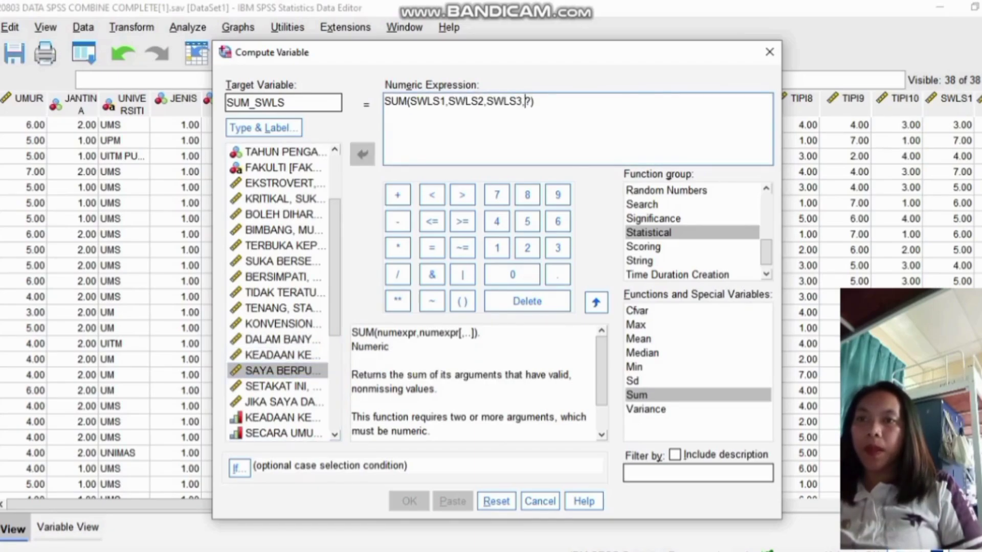
pyautogui.click(279, 386)
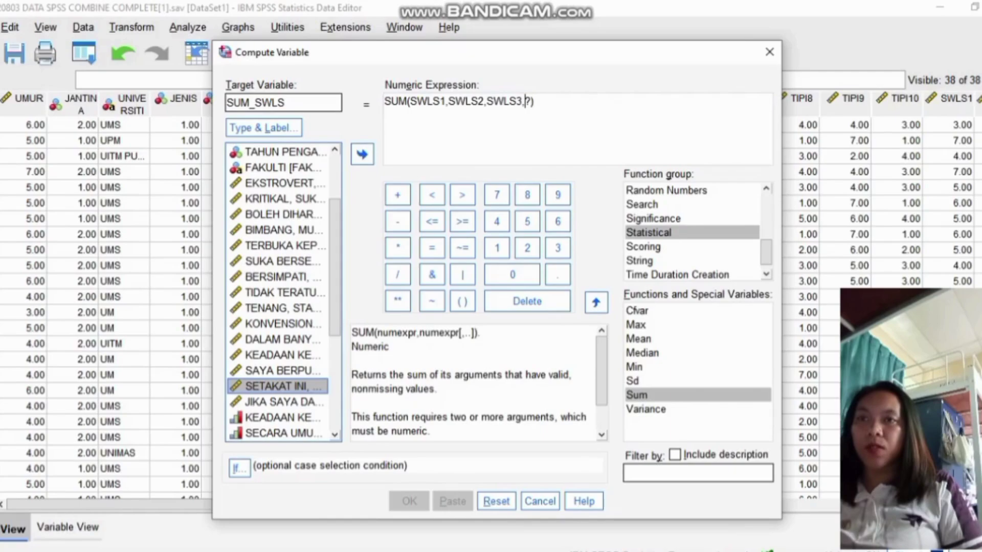
pyautogui.click(362, 154)
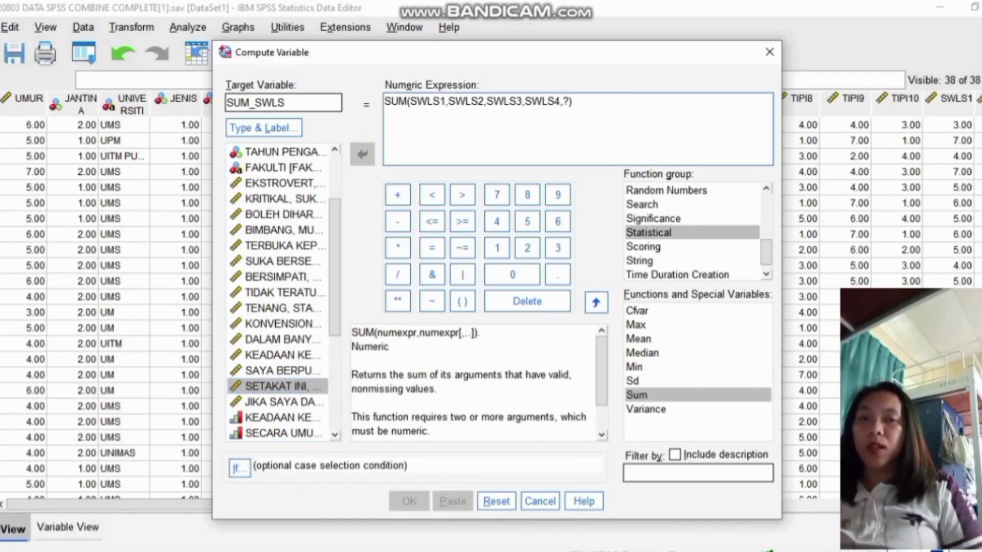
pyautogui.scroll(-1, 279, 355)
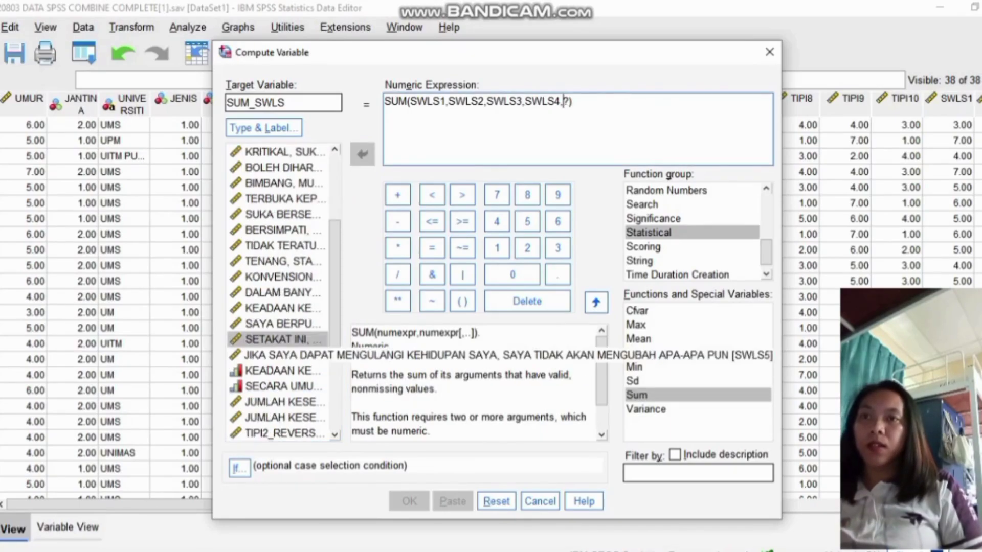
pyautogui.doubleClick(279, 355)
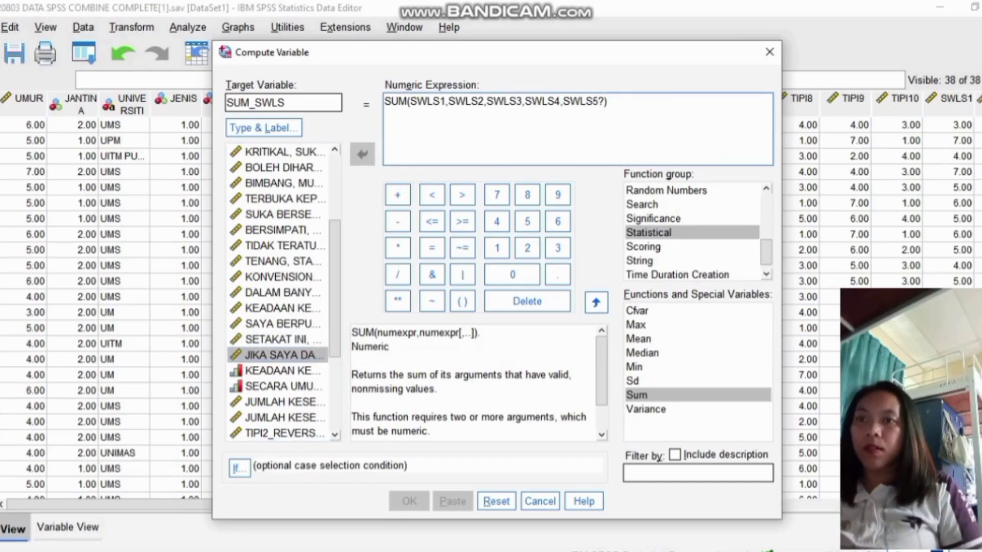
pyautogui.press('Delete')
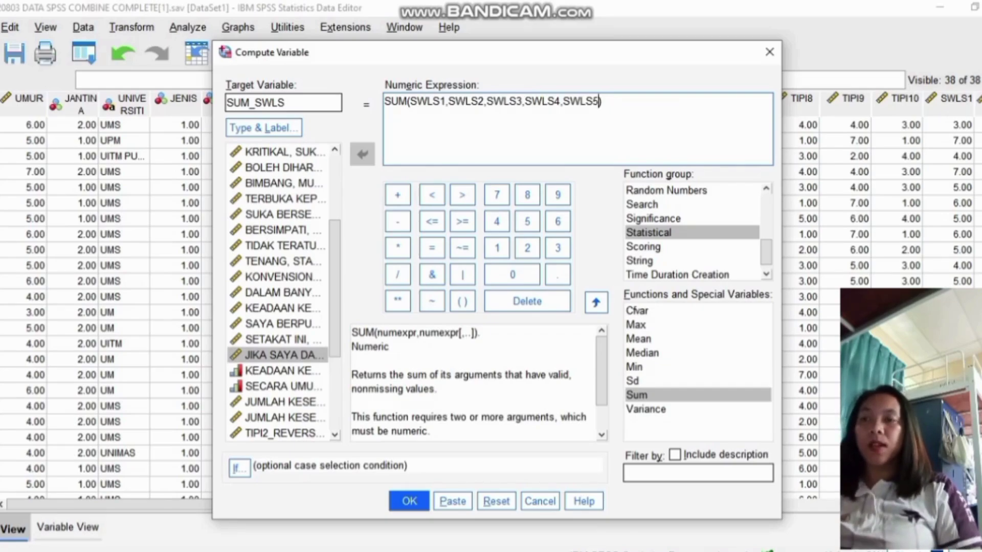
pyautogui.press('Return')
# Step: Examine the computed SUM_SWLS column at the end of the dataset and its values across the cases
pyautogui.scroll(-2, 409, 307)
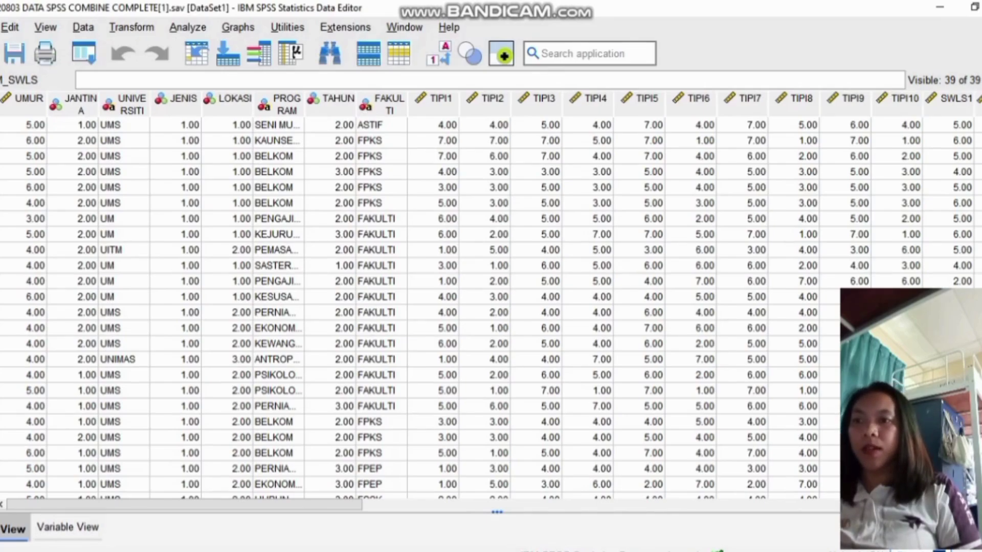
pyautogui.moveTo(184, 504); pyautogui.dragTo(756, 505)
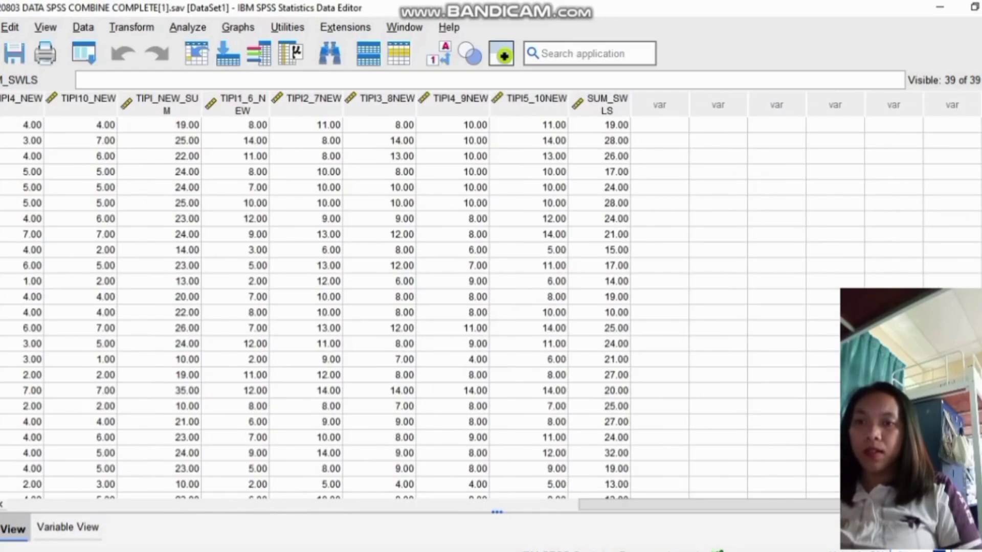
pyautogui.click(603, 105)
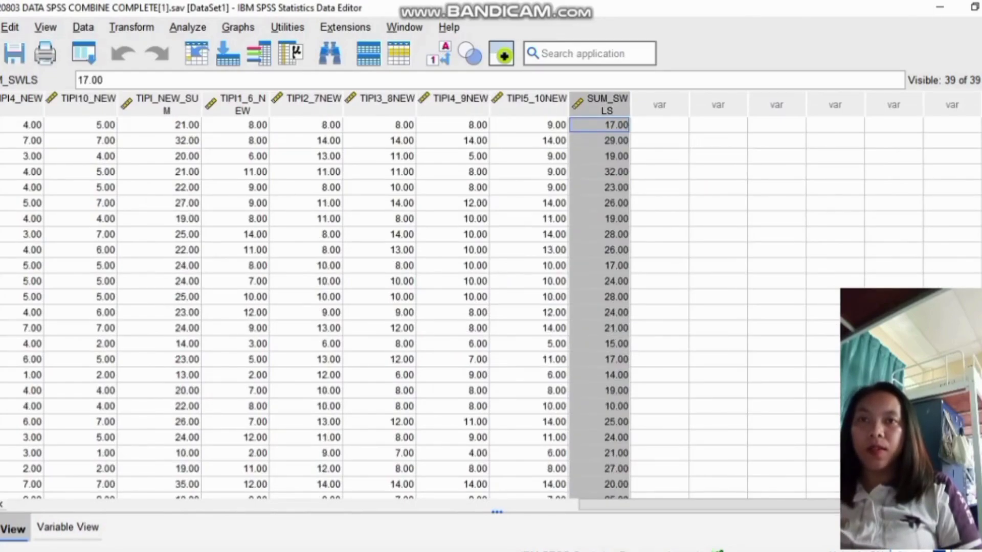
pyautogui.scroll(-1, 409, 307)
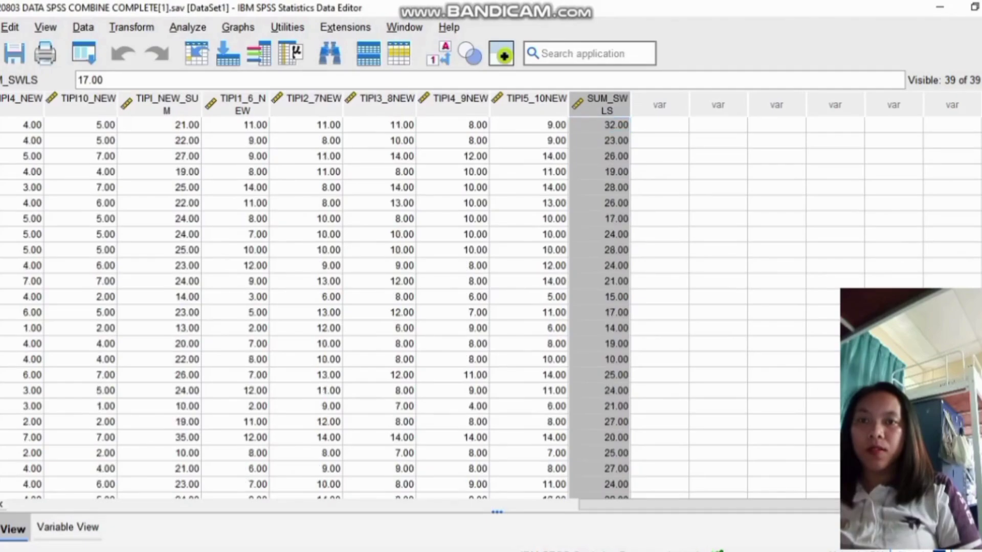
pyautogui.hscroll(-10, 409, 306)
pyautogui.scroll(-2, 409, 307)
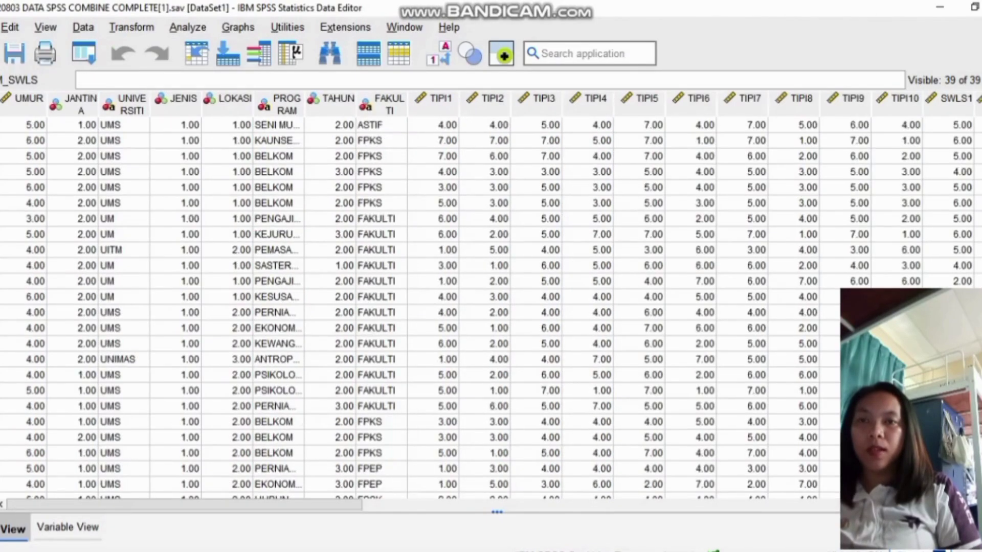
pyautogui.hscroll(3, 409, 306)
pyautogui.hscroll(10, 491, 307)
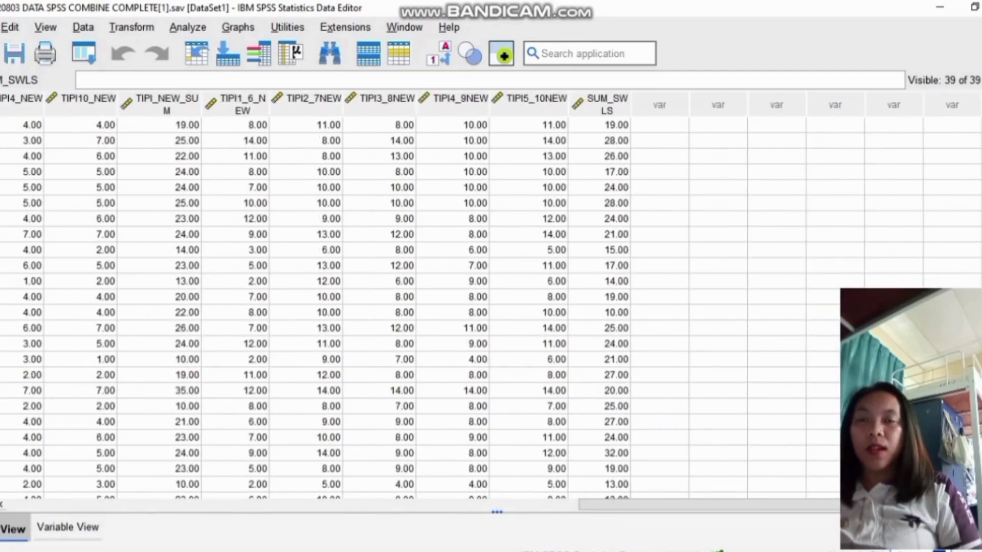
pyautogui.click(599, 104)
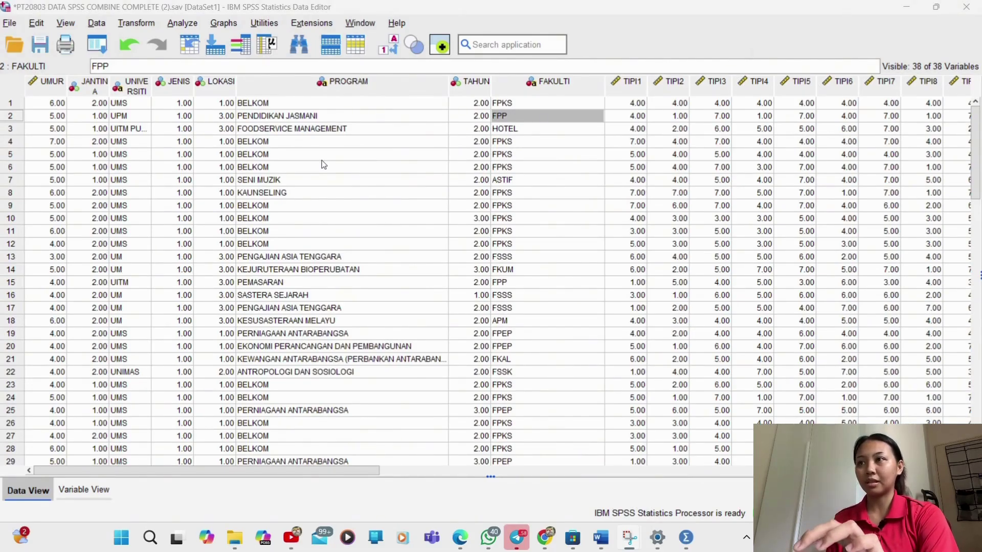
# Step: Set up a Frequencies analysis with the variables UMUR, JANTINA, NAMA UNIVERSITI, PROGRAM PENGAJIAN, TAHUN PENGAJIAN and FAKULTI
pyautogui.scroll(-5, 295, 291)
pyautogui.scroll(5, 295, 290)
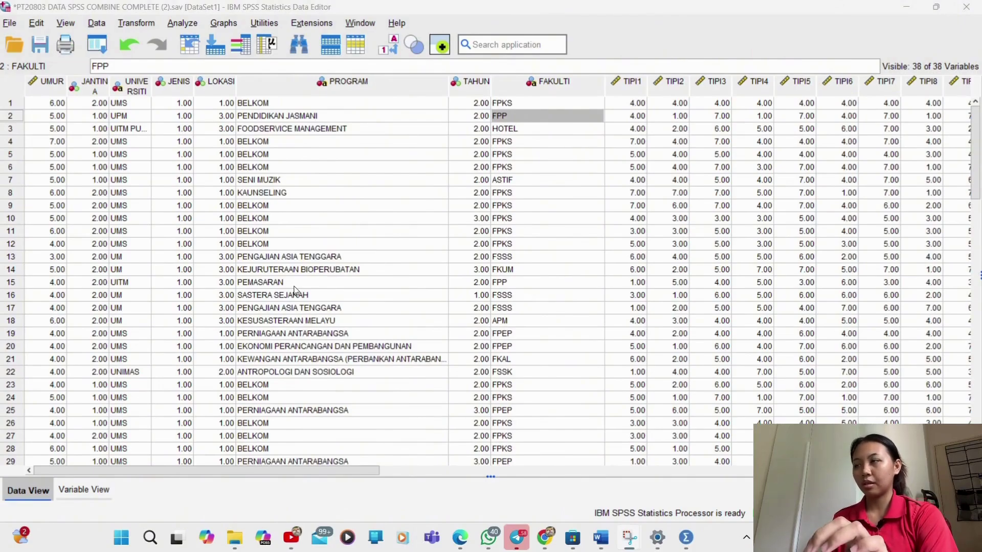
pyautogui.click(182, 23)
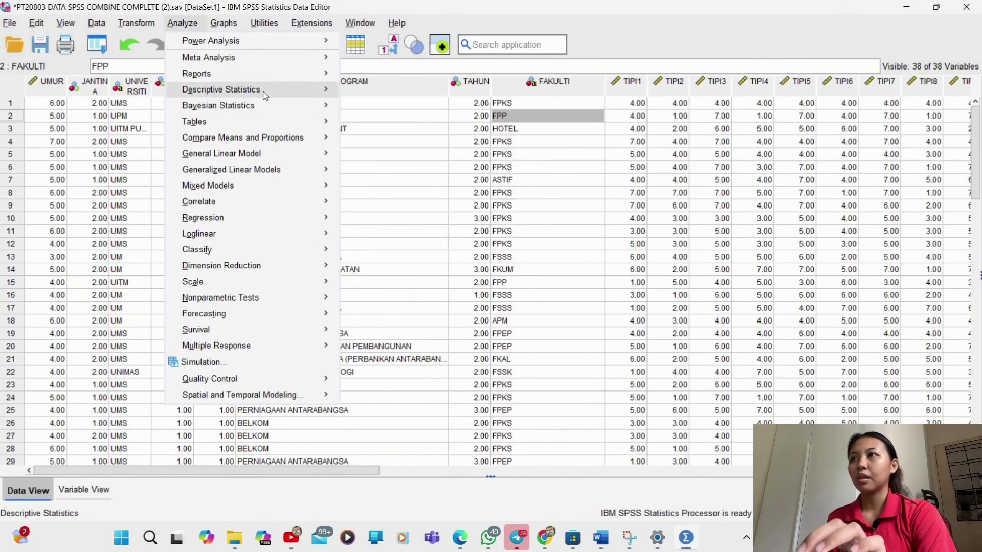
pyautogui.moveTo(271, 94)
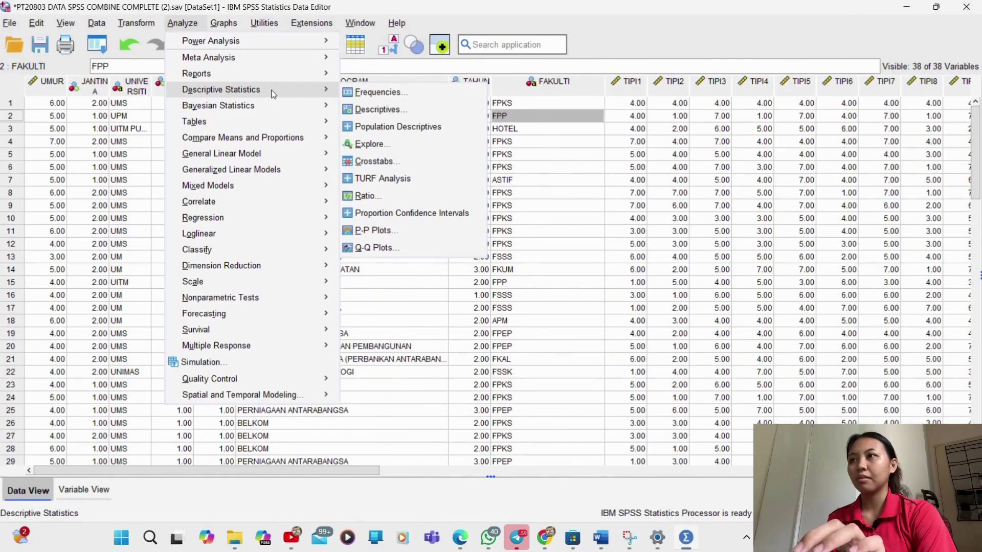
pyautogui.click(372, 91)
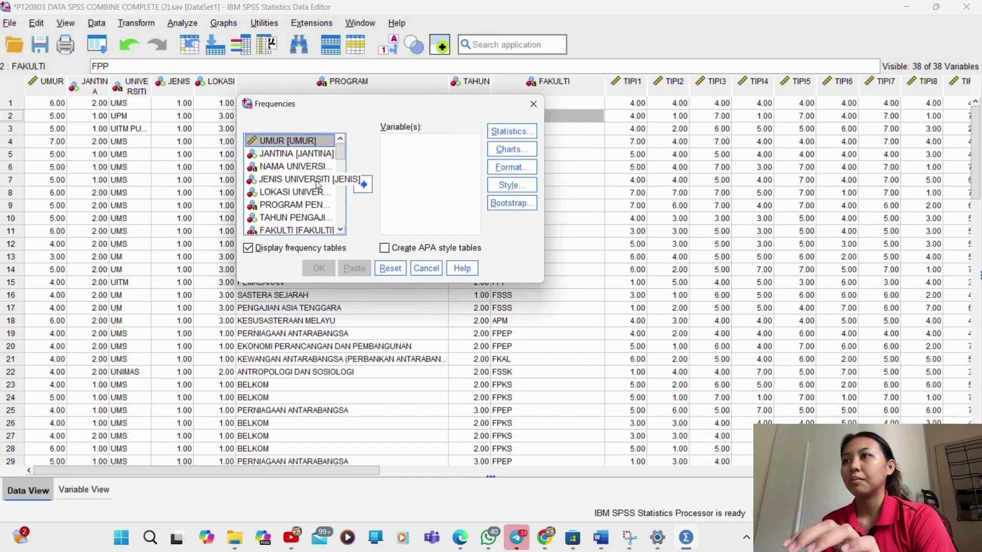
pyautogui.doubleClick(289, 140)
pyautogui.doubleClick(289, 140)
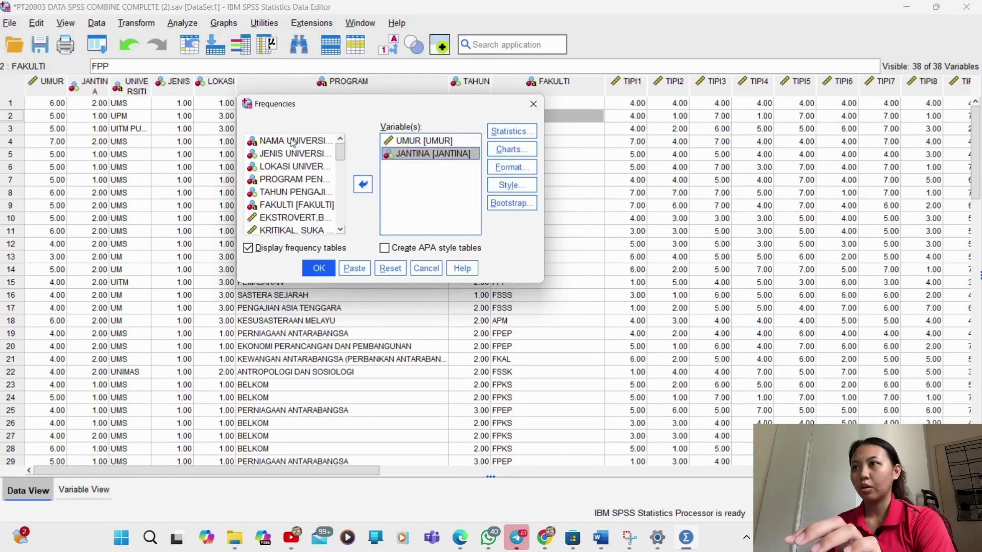
pyautogui.doubleClick(293, 141)
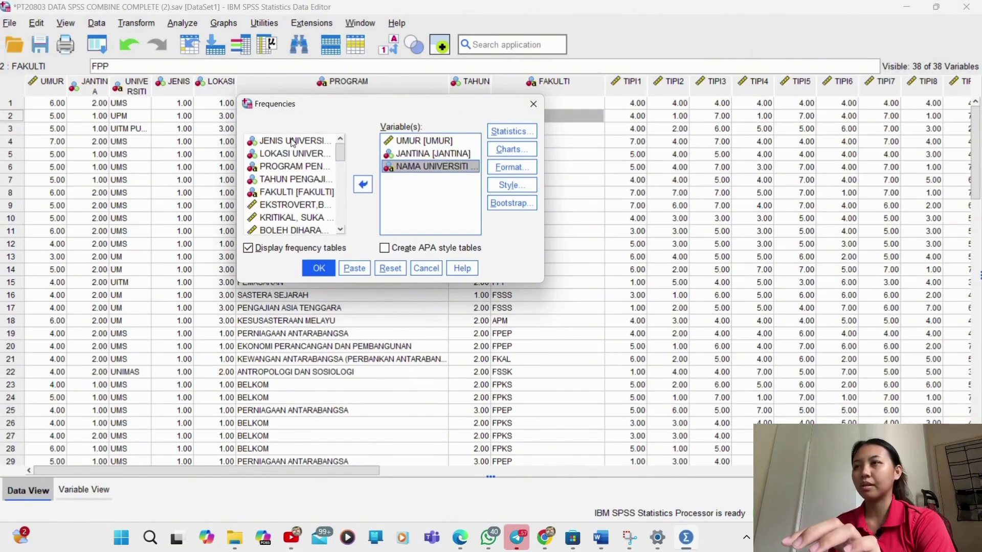
pyautogui.doubleClick(264, 167)
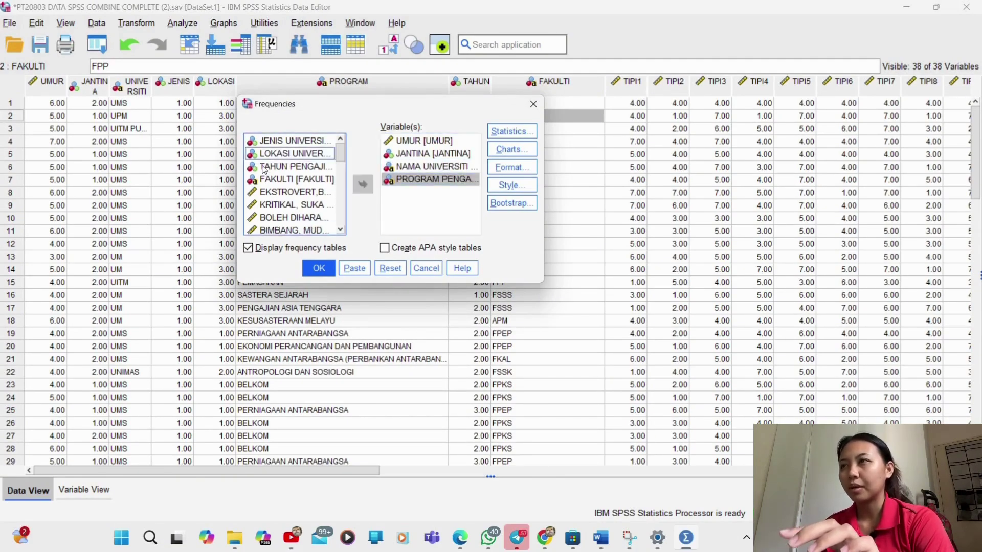
pyautogui.doubleClick(264, 167)
pyautogui.doubleClick(277, 167)
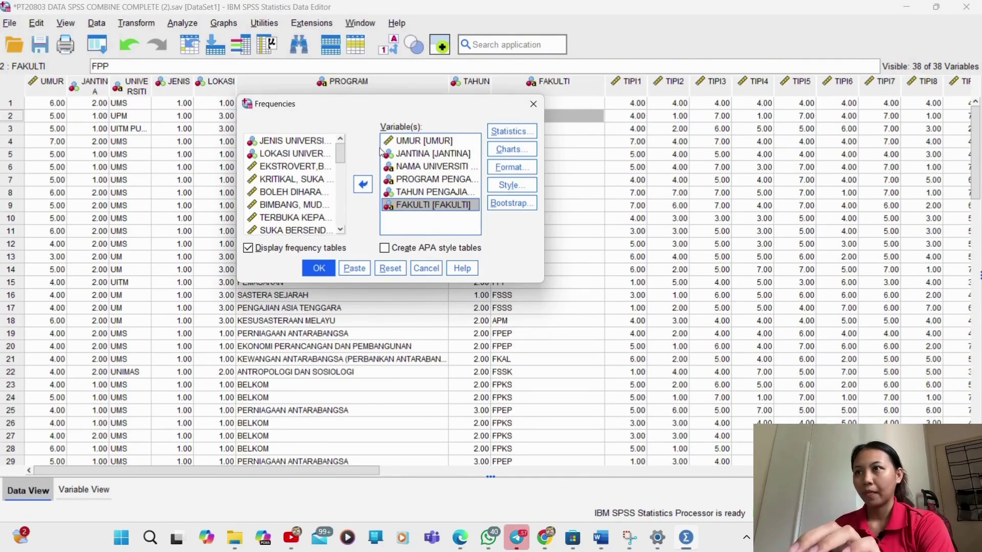
# Step: Include quartiles, mean, median and mode in the statistics of the Frequencies analysis
pyautogui.click(508, 133)
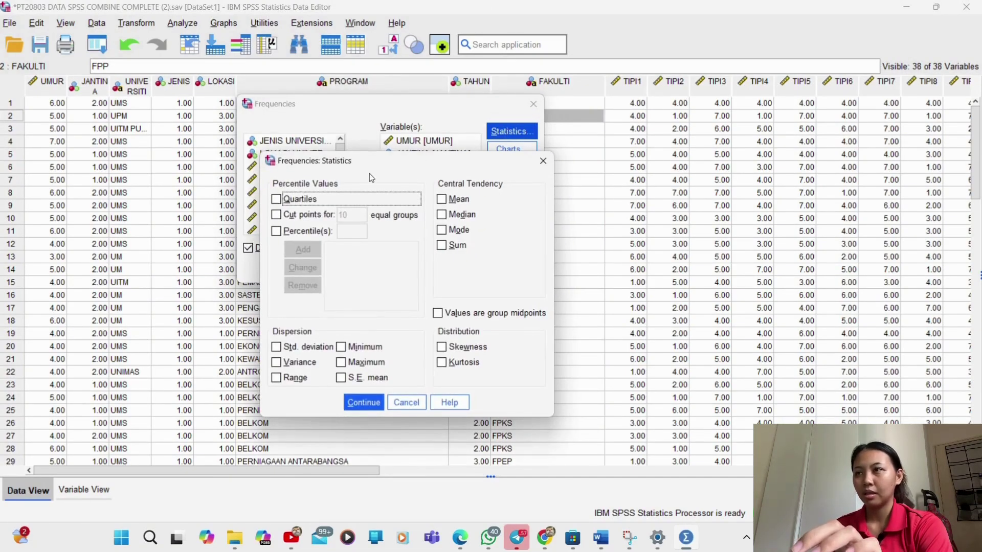
pyautogui.click(277, 199)
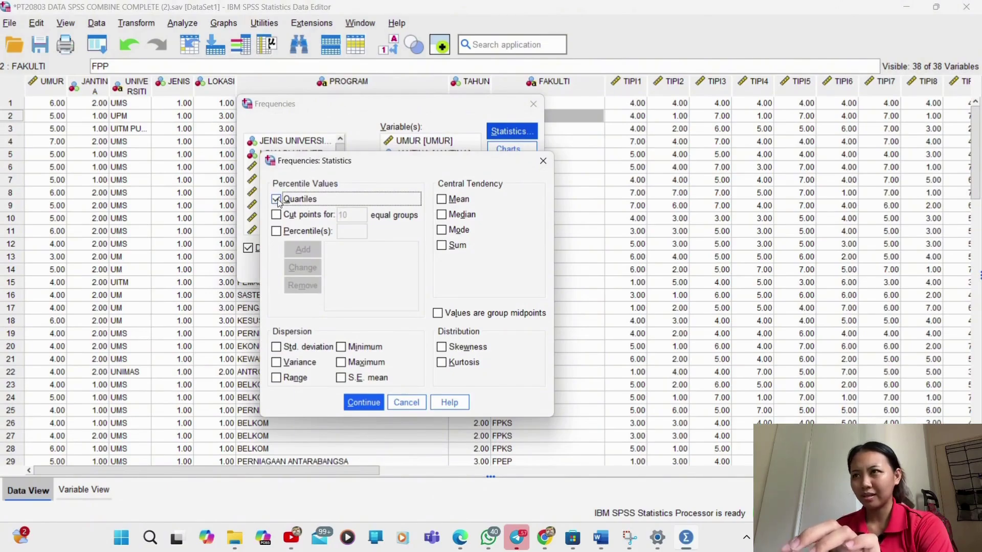
pyautogui.click(446, 199)
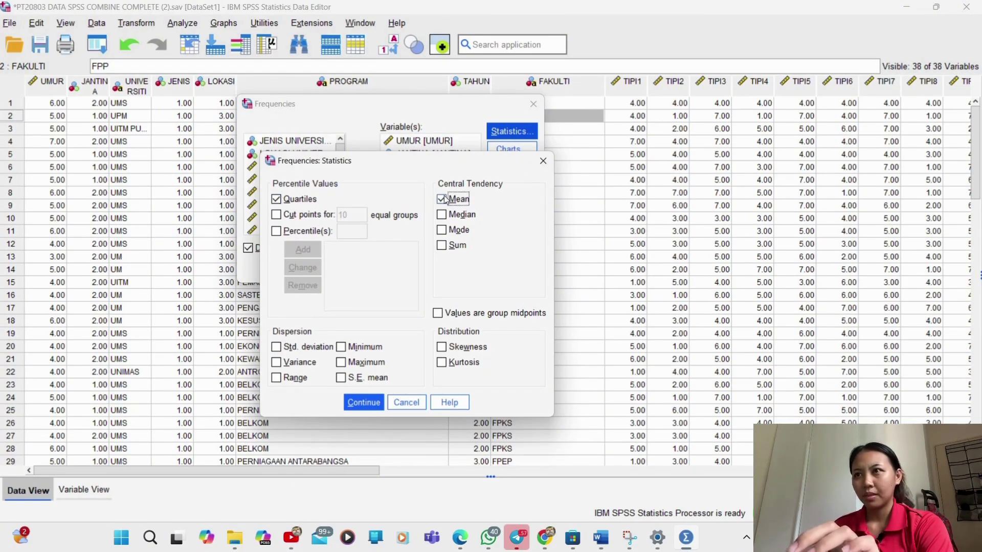
pyautogui.click(446, 214)
pyautogui.click(444, 230)
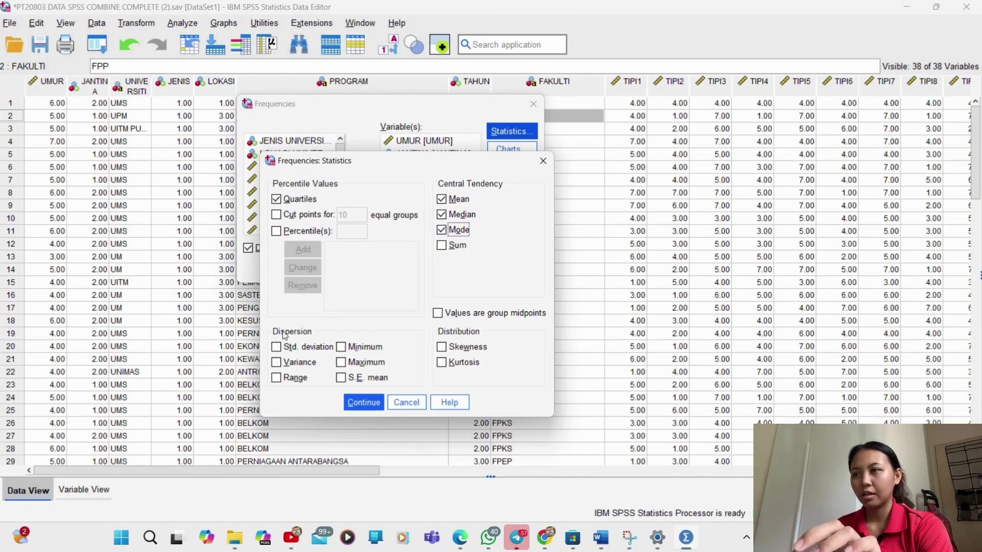
# Step: Add the standard deviation, variance, minimum and maximum as dispersion statistics and confirm the statistics selection
pyautogui.click(277, 347)
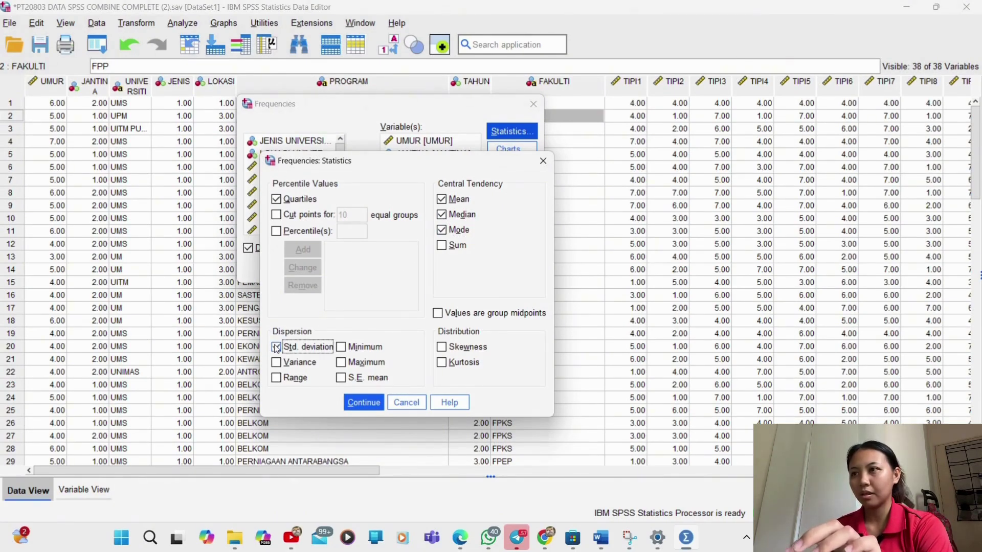
pyautogui.click(277, 363)
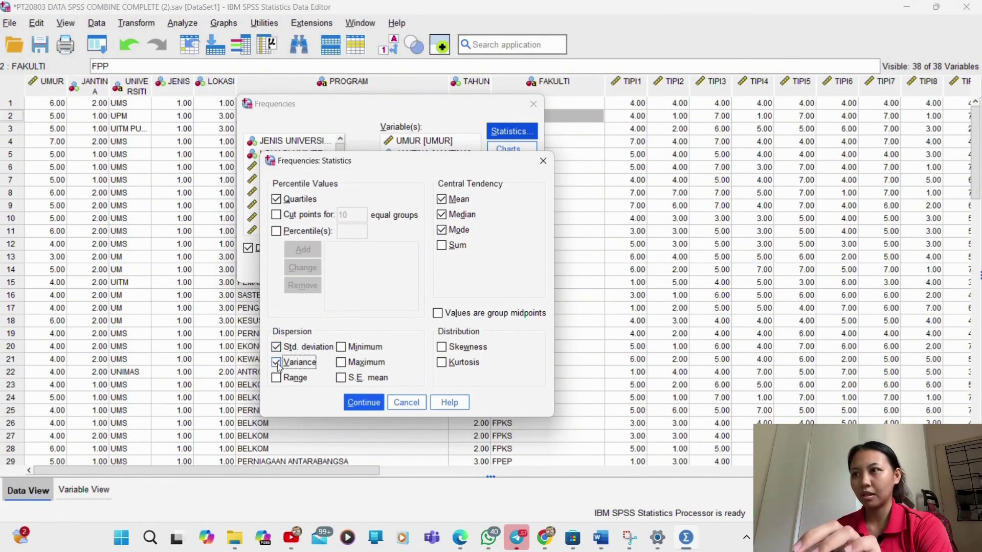
pyautogui.click(353, 348)
pyautogui.click(349, 362)
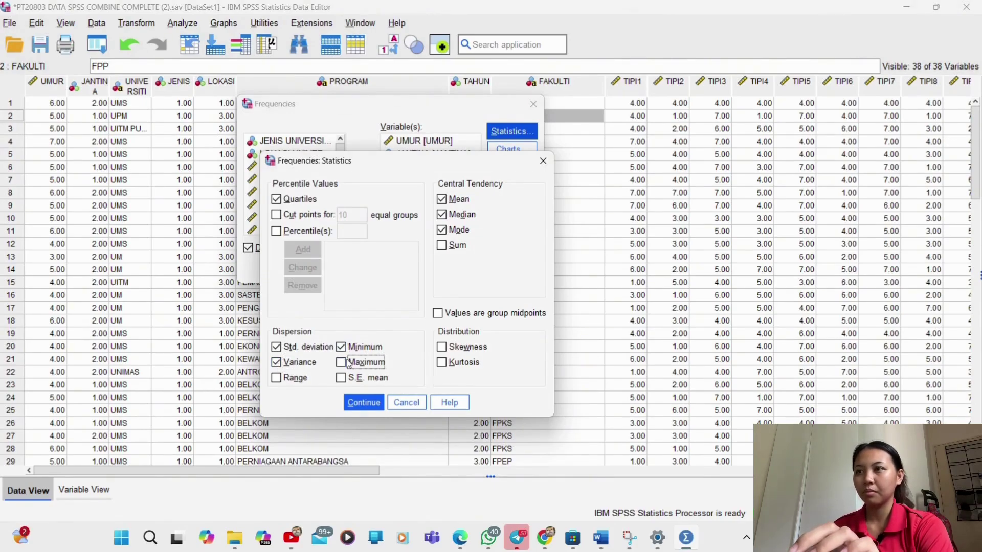
pyautogui.click(357, 402)
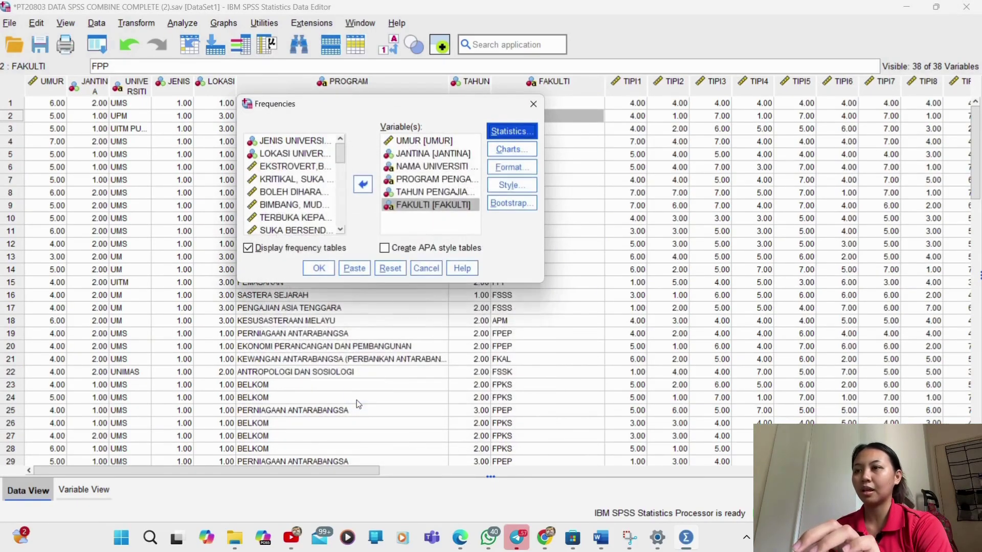
# Step: Choose bar charts with percentages as chart values for the frequencies and run the analysis
pyautogui.click(512, 150)
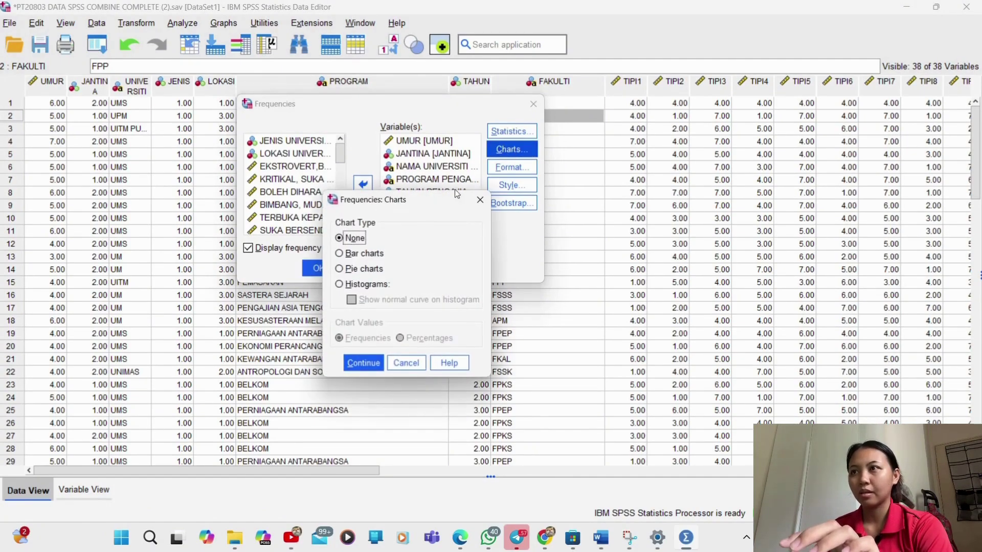
pyautogui.click(357, 253)
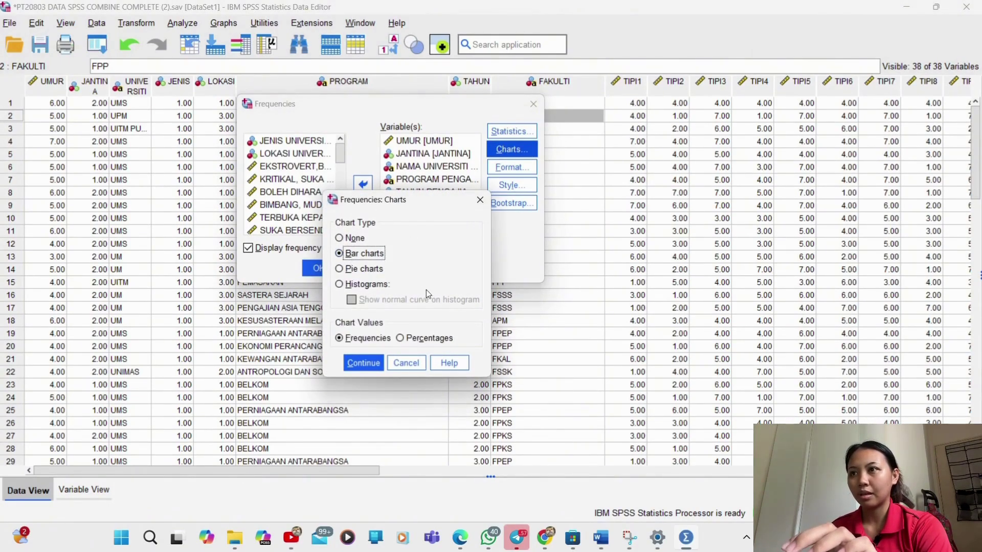
pyautogui.click(399, 337)
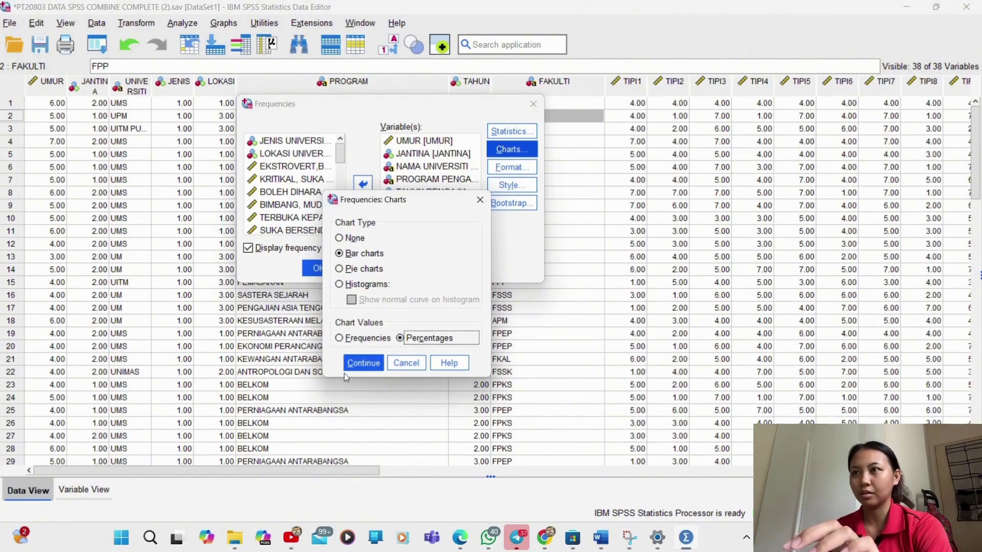
pyautogui.click(362, 363)
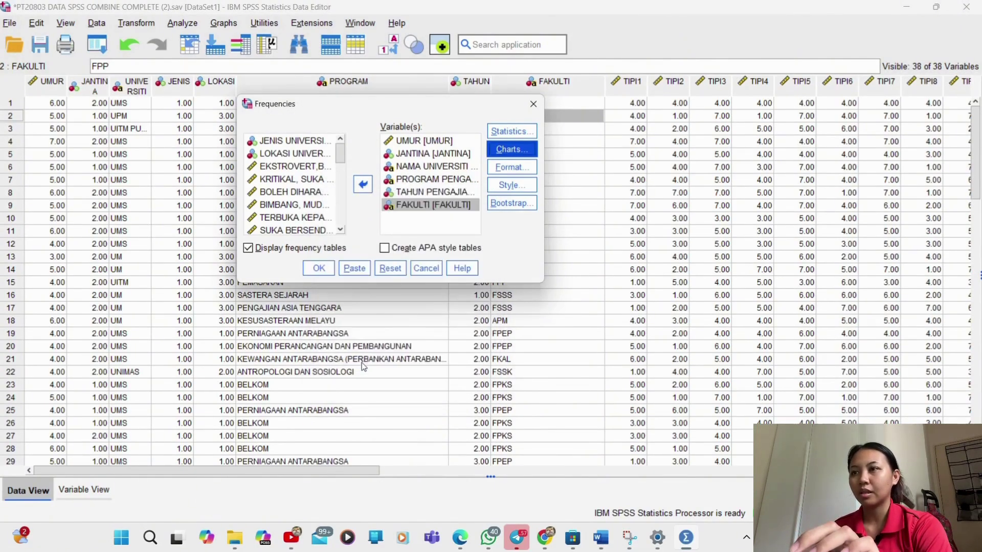
pyautogui.click(318, 267)
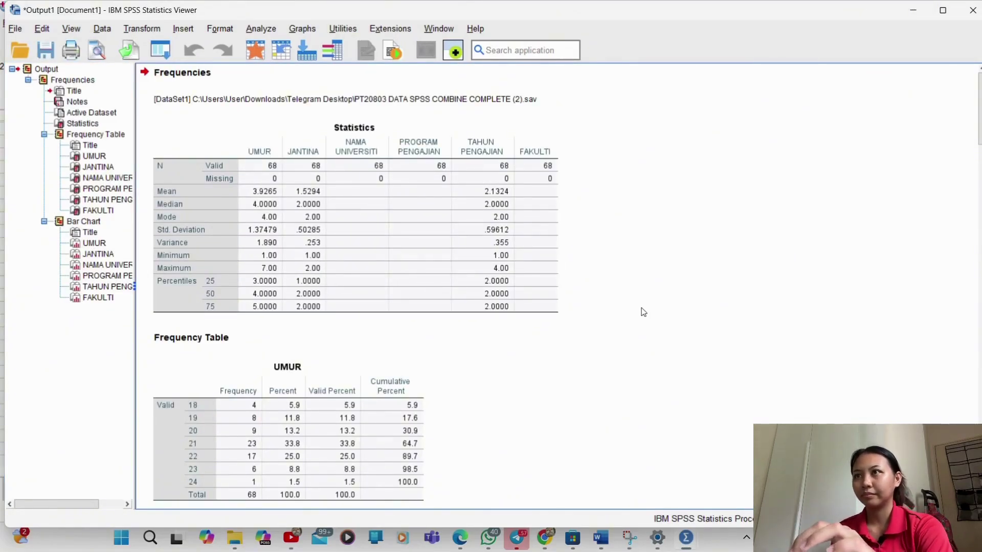
# Step: Examine the Statistics table in the output for central tendency, dispersion and percentiles of the demographic variables
pyautogui.scroll(-8, 676, 372)
pyautogui.scroll(8, 677, 372)
pyautogui.click(503, 241)
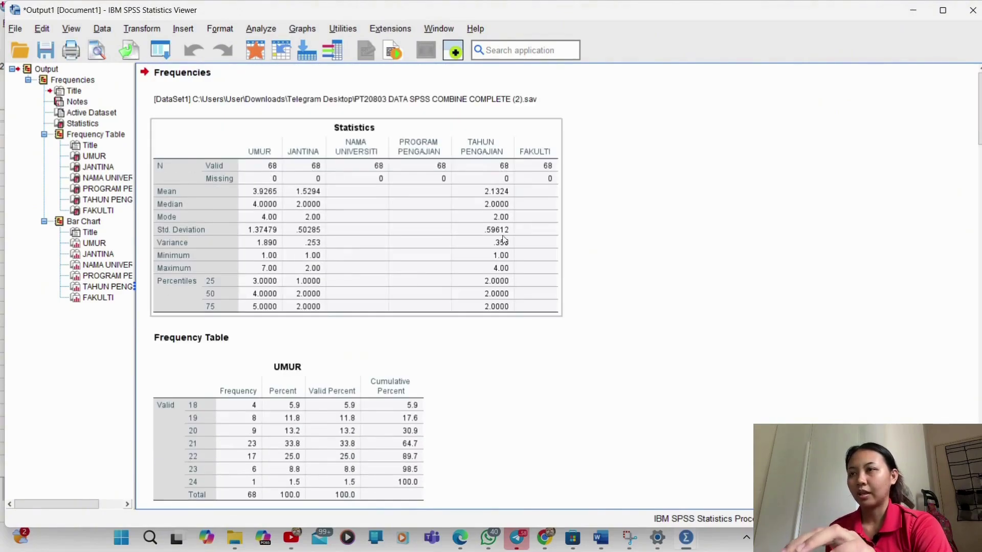
pyautogui.click(690, 223)
pyautogui.click(518, 180)
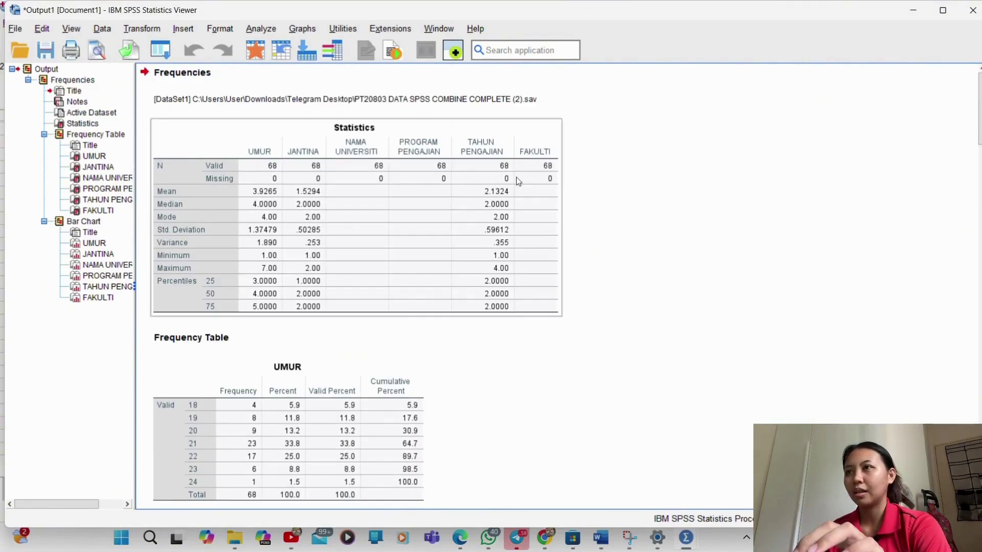
pyautogui.click(650, 223)
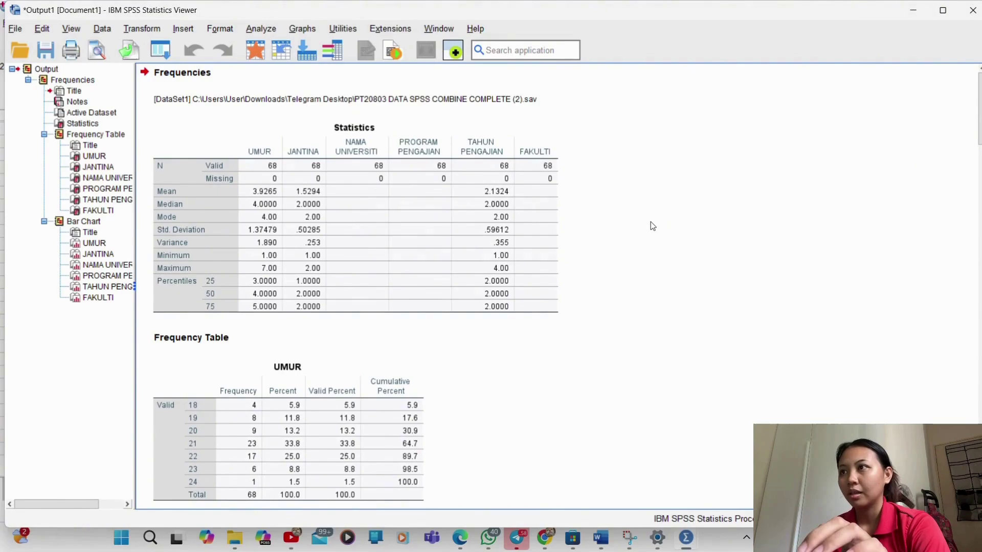
pyautogui.click(224, 262)
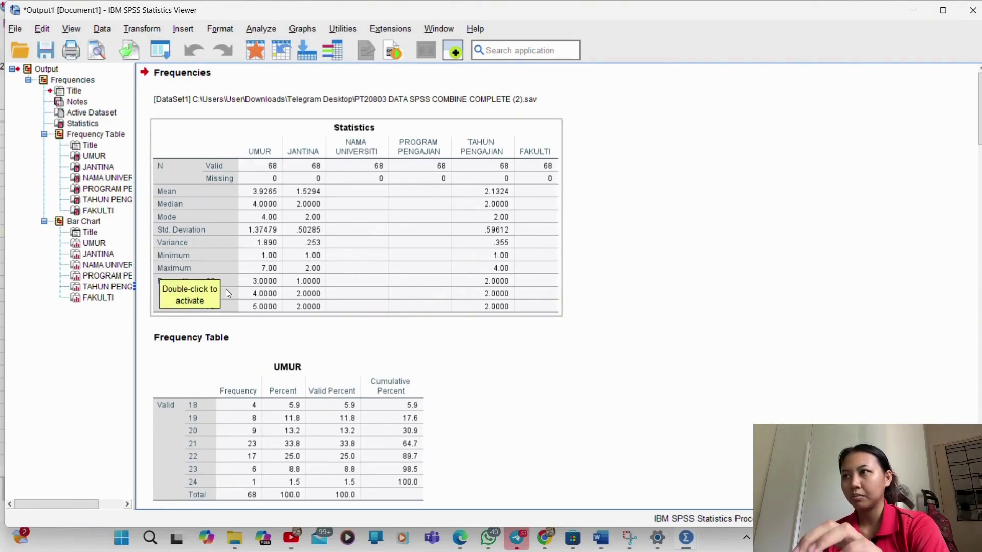
pyautogui.click(438, 324)
# Step: Review the frequency tables from UMUR to FAKULTI and the percentage bar charts of the demographic variables
pyautogui.scroll(-1, 690, 338)
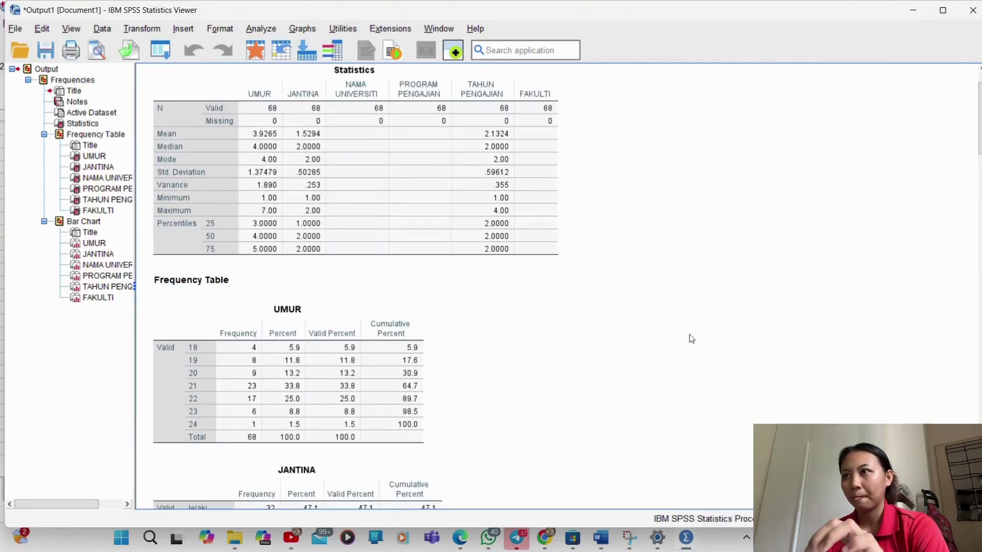
pyautogui.scroll(-3, 554, 363)
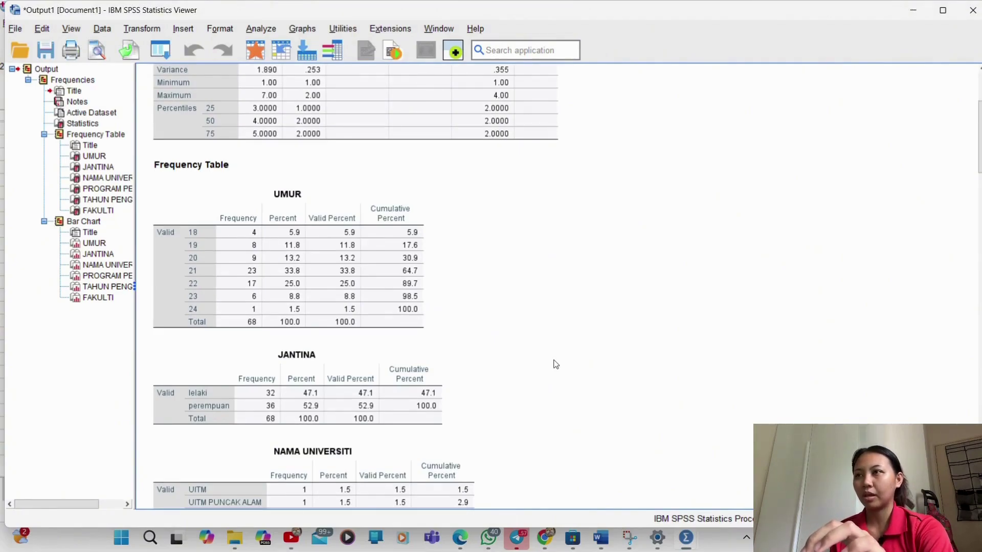
pyautogui.scroll(-3, 486, 366)
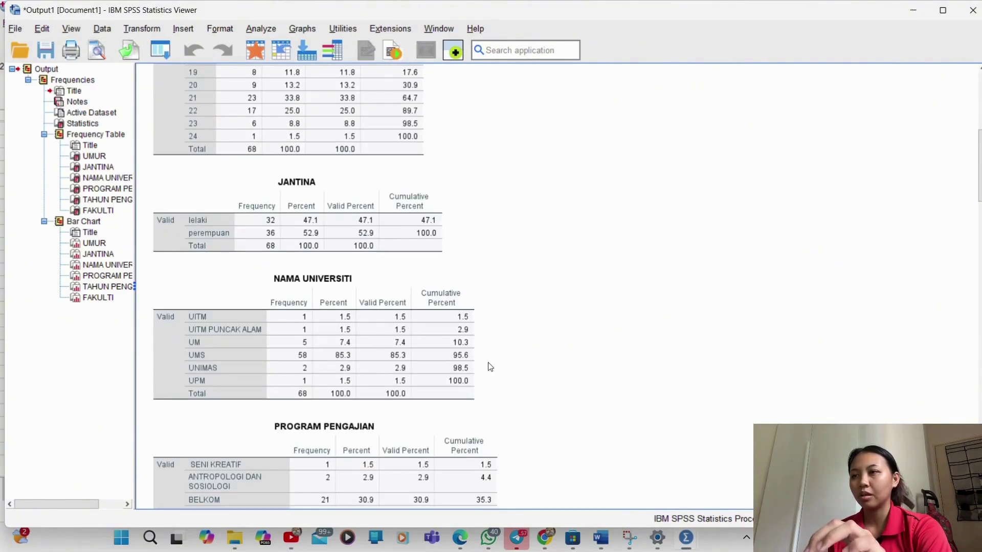
pyautogui.scroll(-3, 412, 350)
pyautogui.scroll(-10, 486, 369)
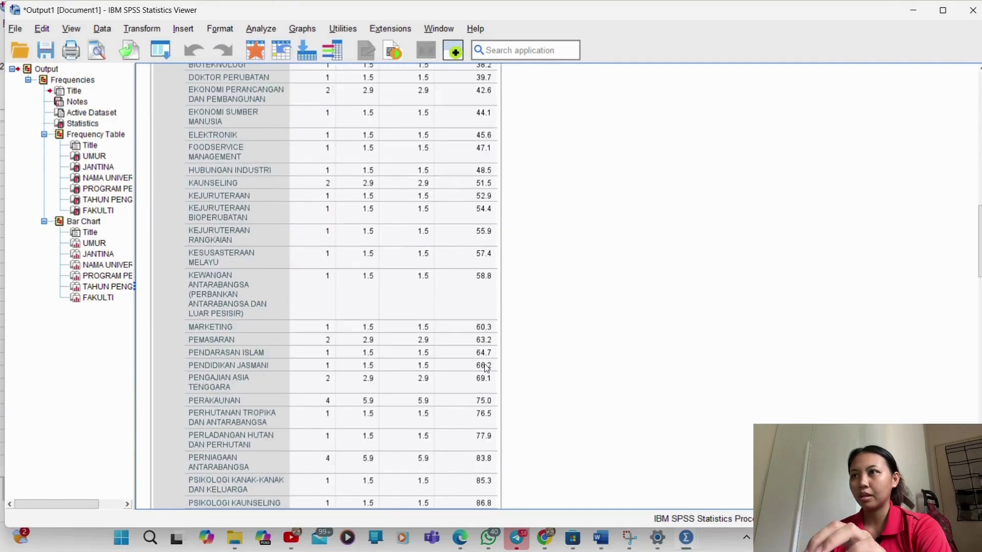
pyautogui.scroll(-2, 486, 369)
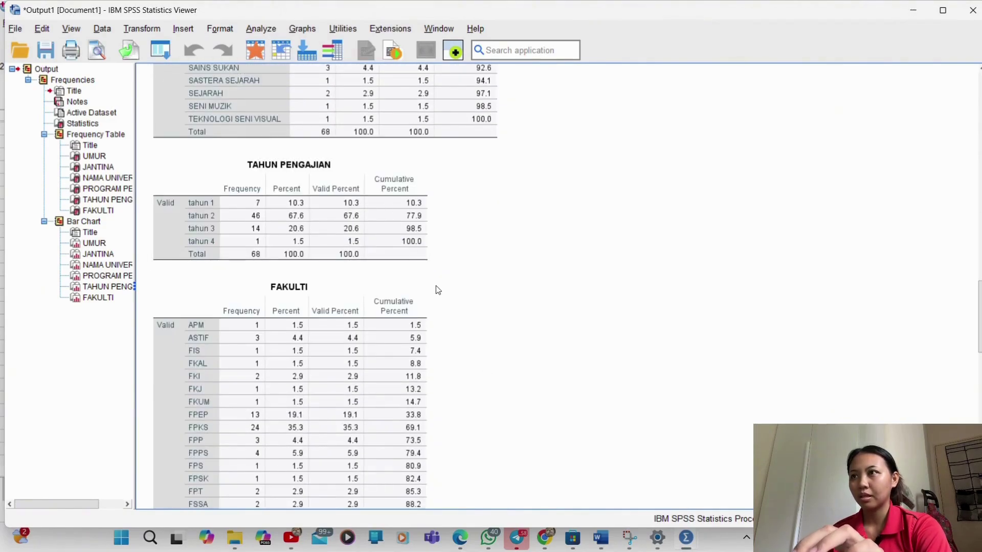
pyautogui.scroll(-4, 437, 289)
pyautogui.scroll(-3, 531, 289)
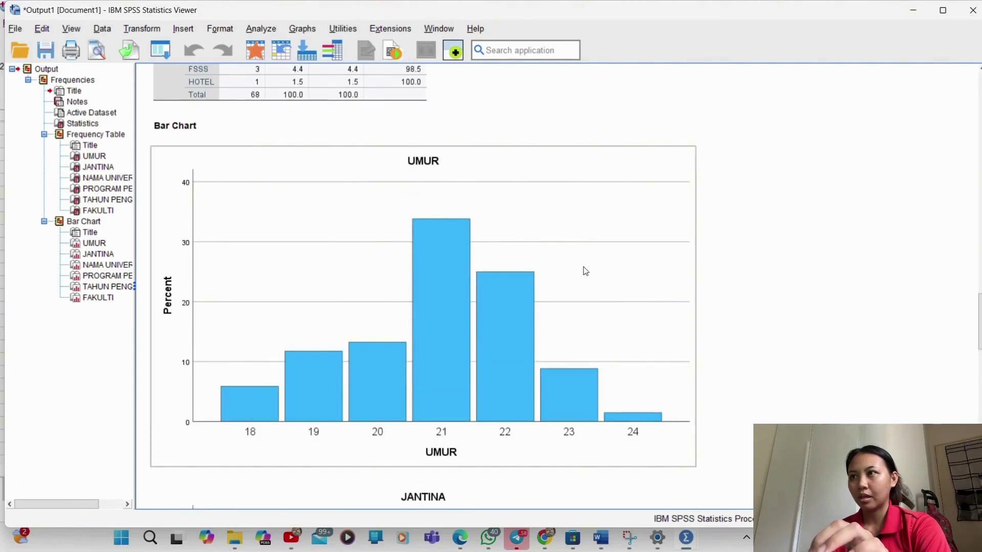
pyautogui.scroll(-2, 745, 266)
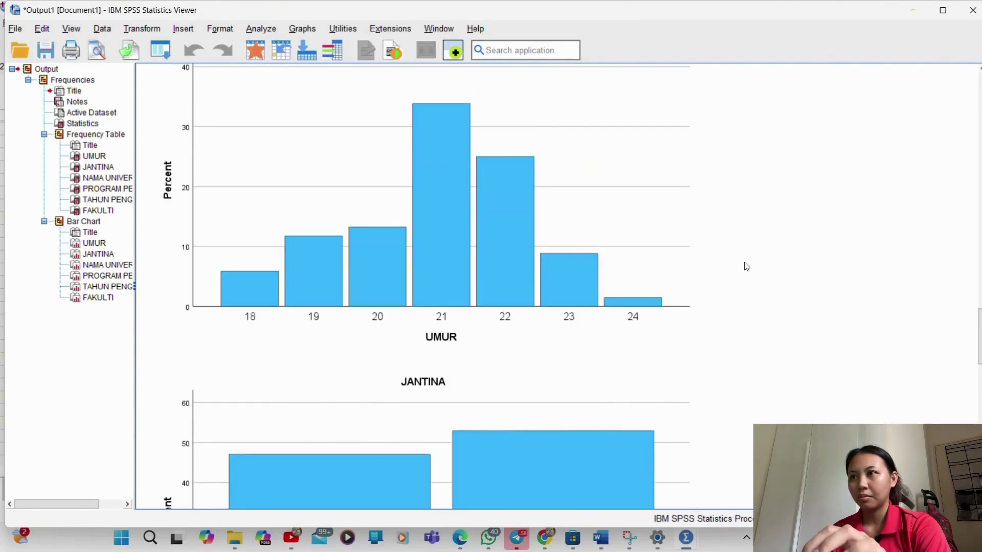
pyautogui.scroll(3, 746, 266)
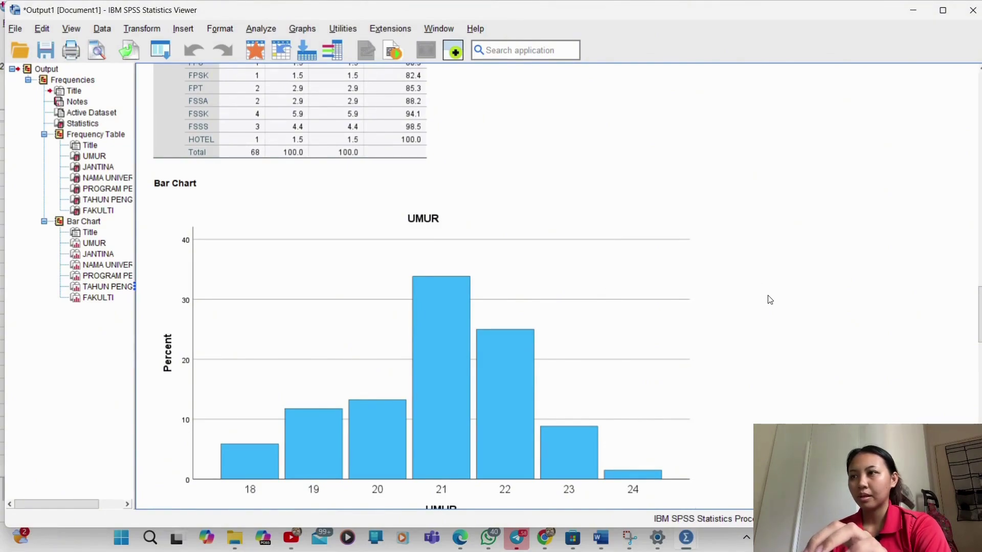
pyautogui.scroll(-10, 770, 300)
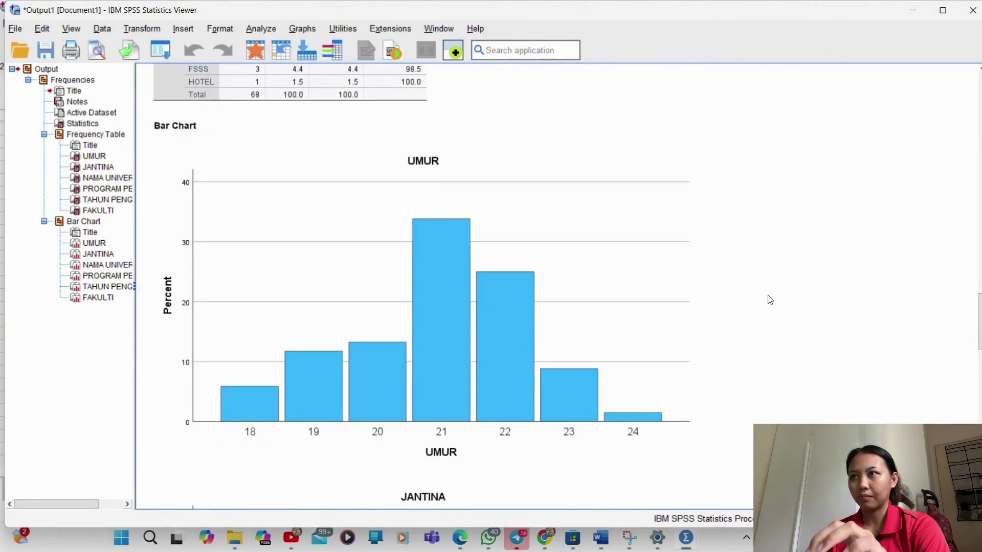
pyautogui.scroll(-12, 770, 300)
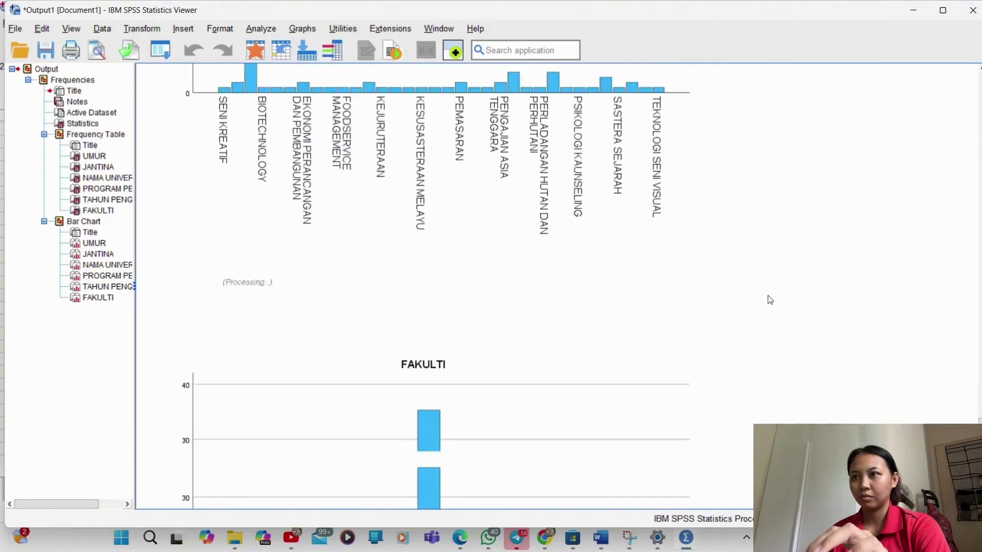
# Step: Rerun the frequencies for the same demographic variables with histograms showing the normal curve and with frequency tables turned off
pyautogui.scroll(-5, 770, 299)
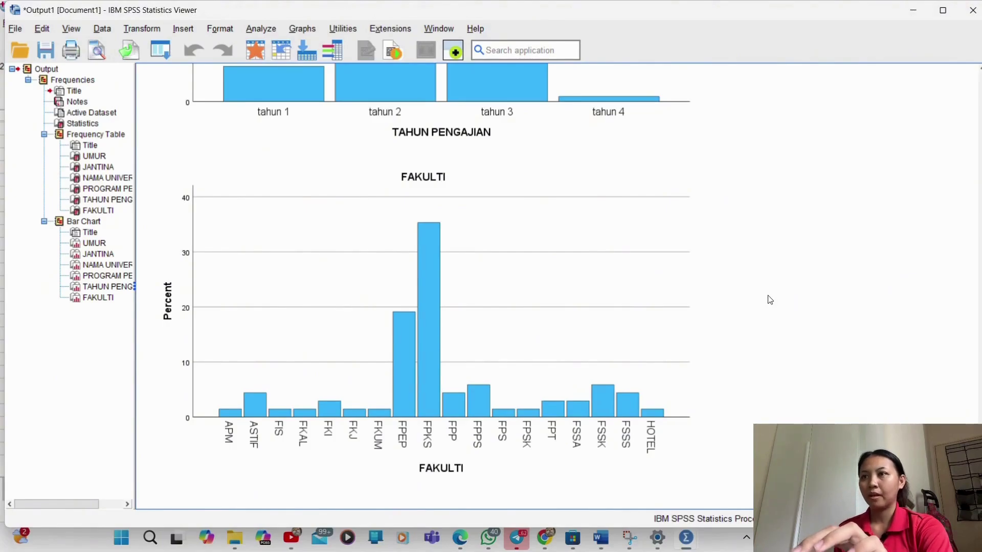
pyautogui.scroll(20, 769, 300)
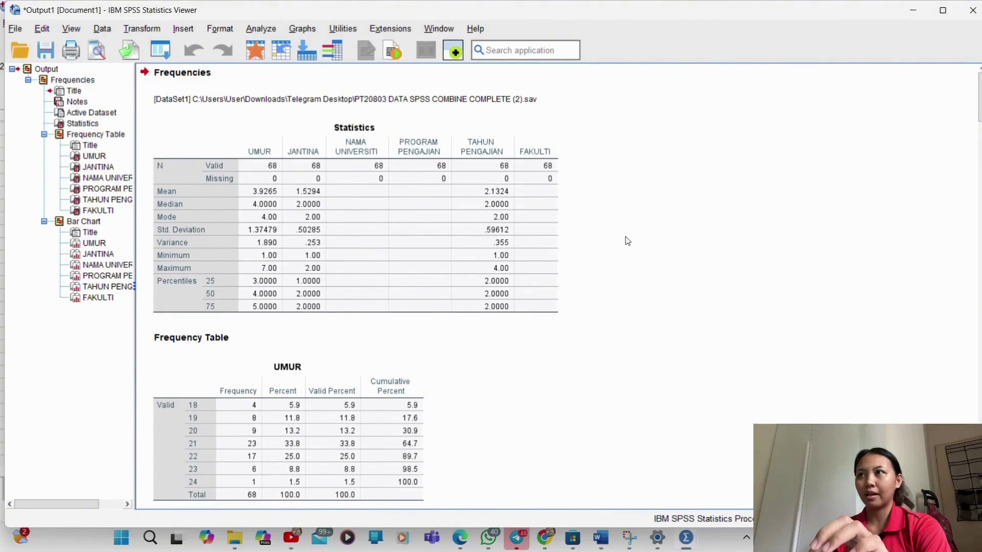
pyautogui.click(271, 30)
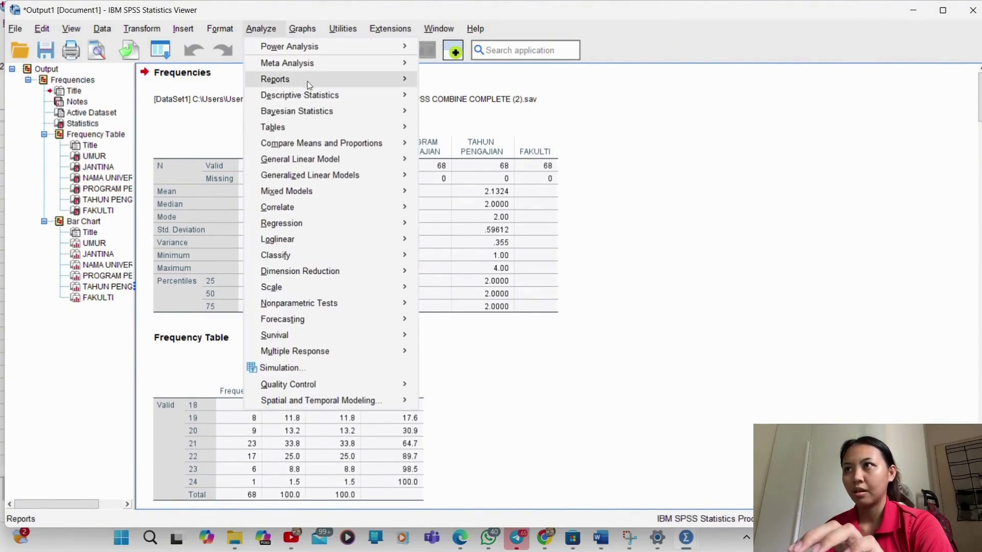
pyautogui.moveTo(309, 98)
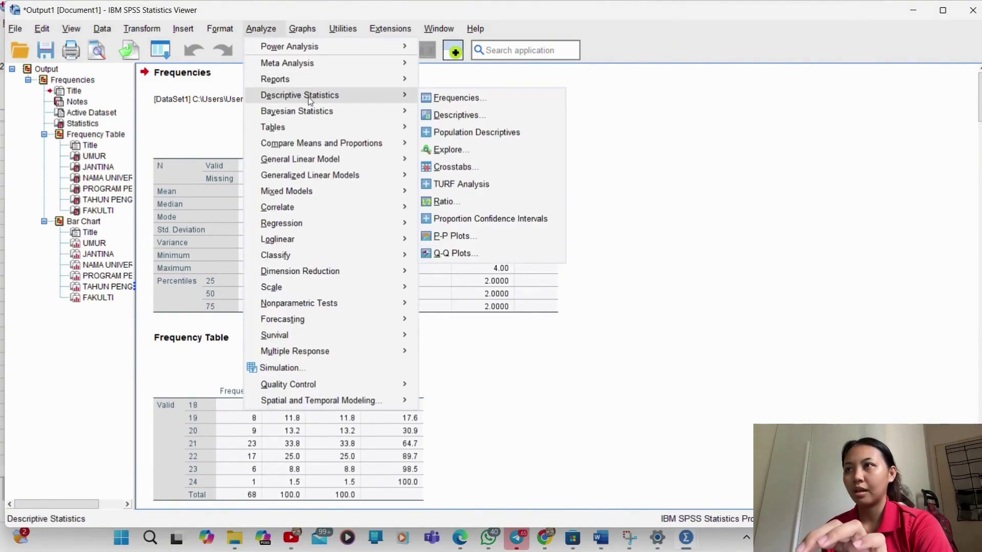
pyautogui.click(438, 97)
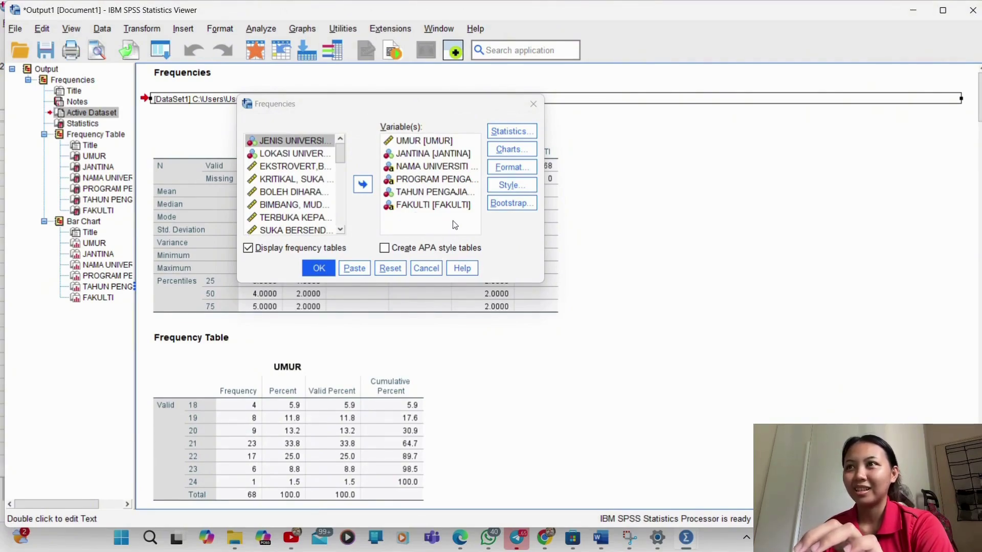
pyautogui.click(497, 153)
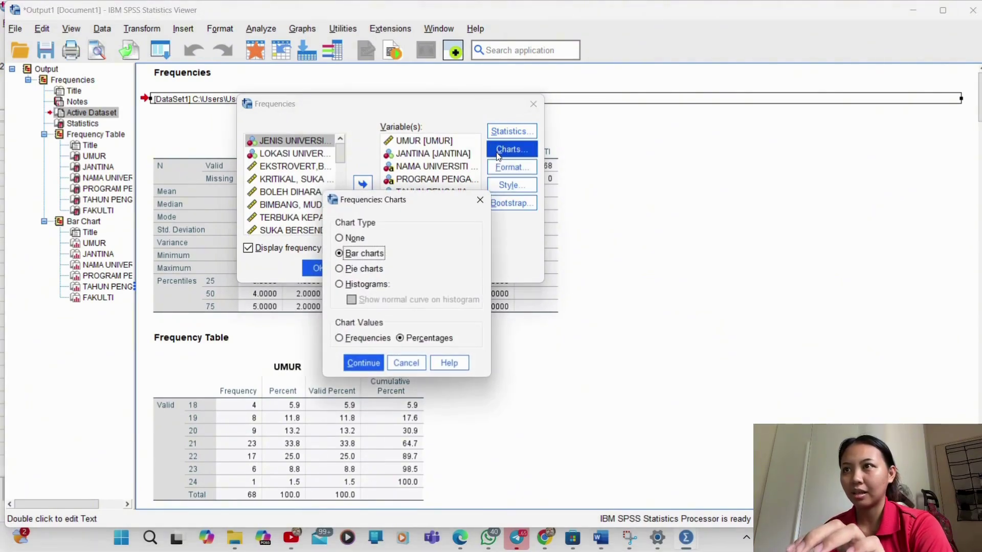
pyautogui.click(355, 284)
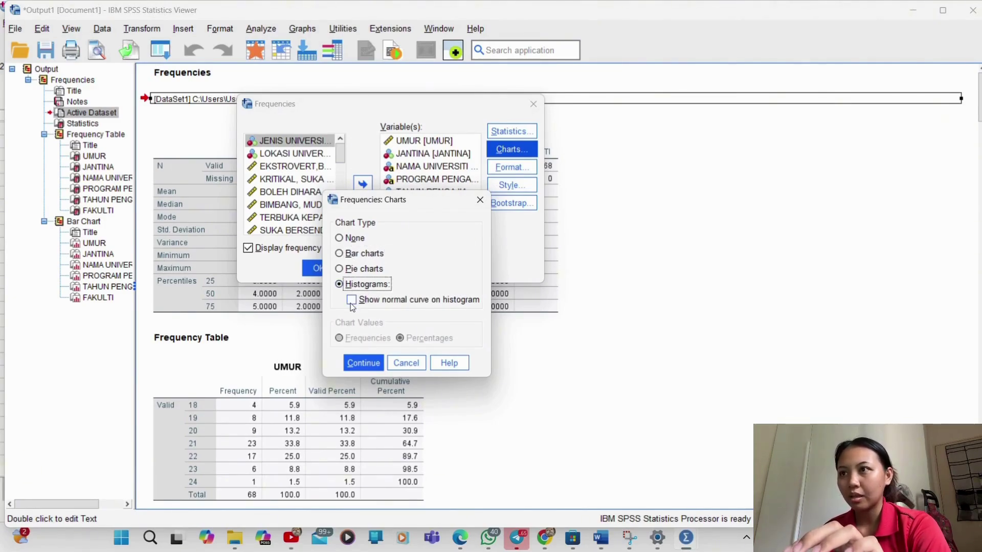
pyautogui.click(352, 300)
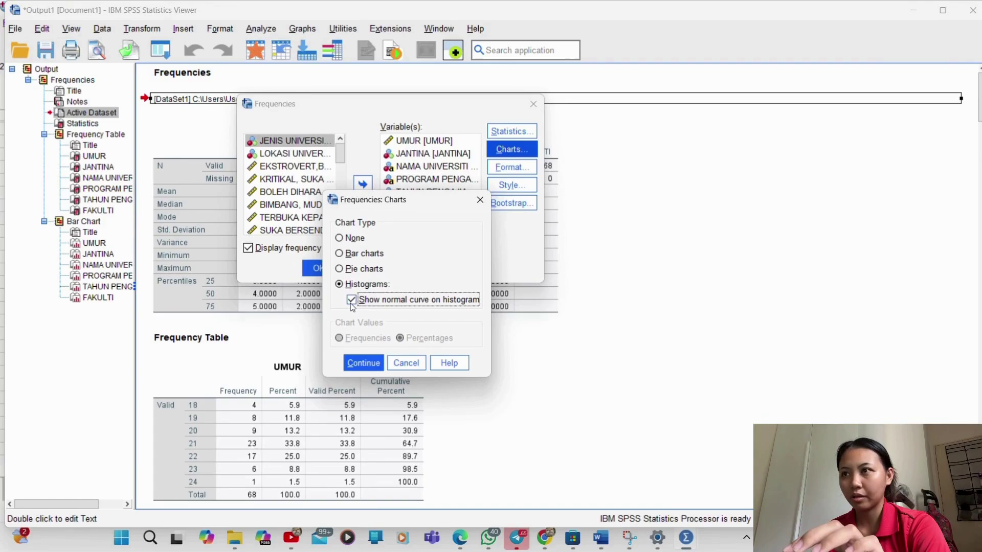
pyautogui.click(362, 364)
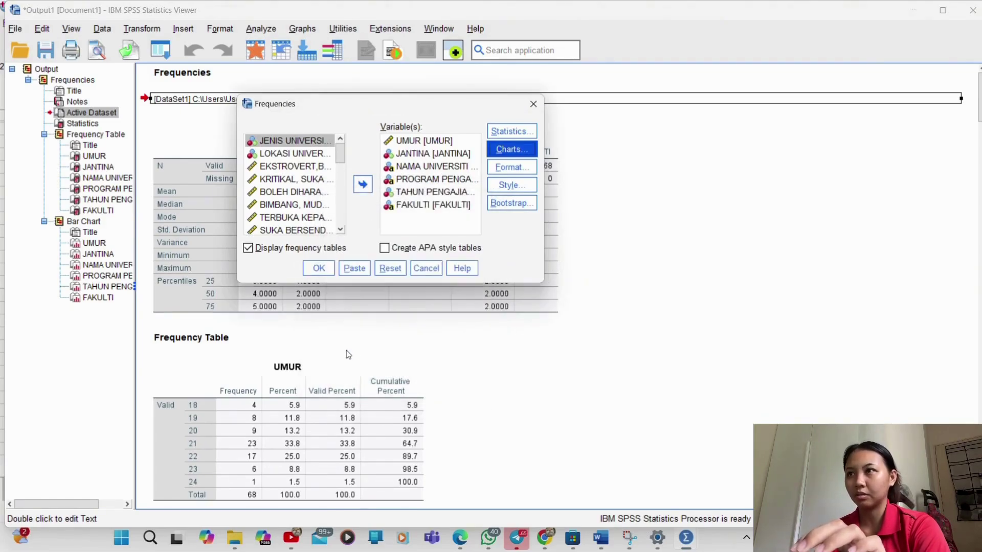
pyautogui.click(258, 249)
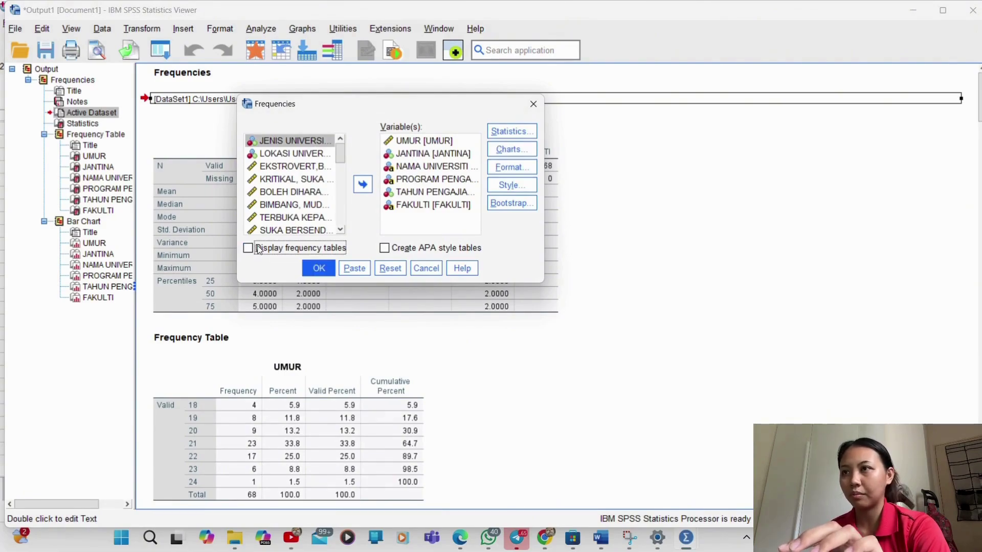
pyautogui.click(317, 268)
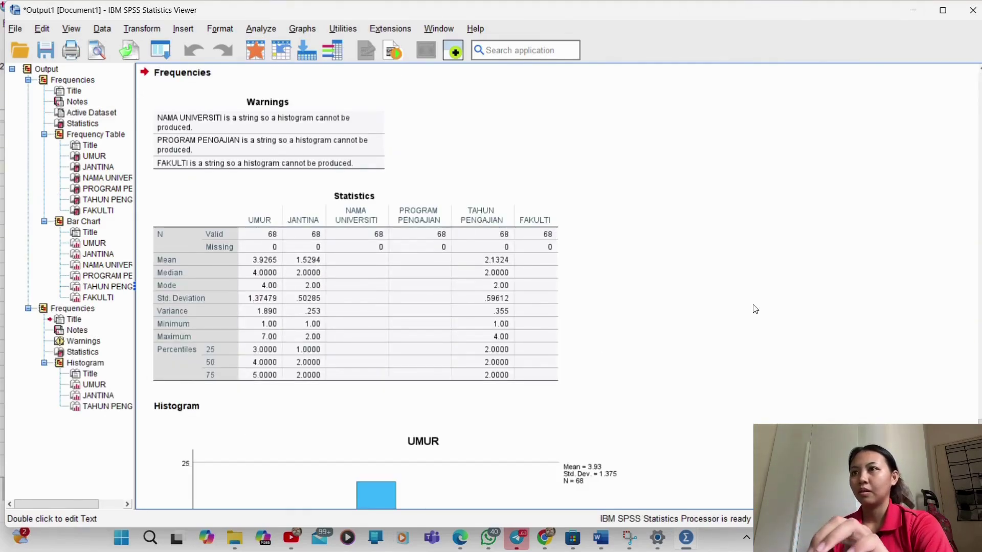
# Step: Examine the warnings, the Statistics table and the histograms of UMUR, JANTINA and TAHUN PENGAJIAN in the new output
pyautogui.scroll(1, 688, 228)
pyautogui.scroll(-2, 688, 228)
pyautogui.scroll(1, 688, 228)
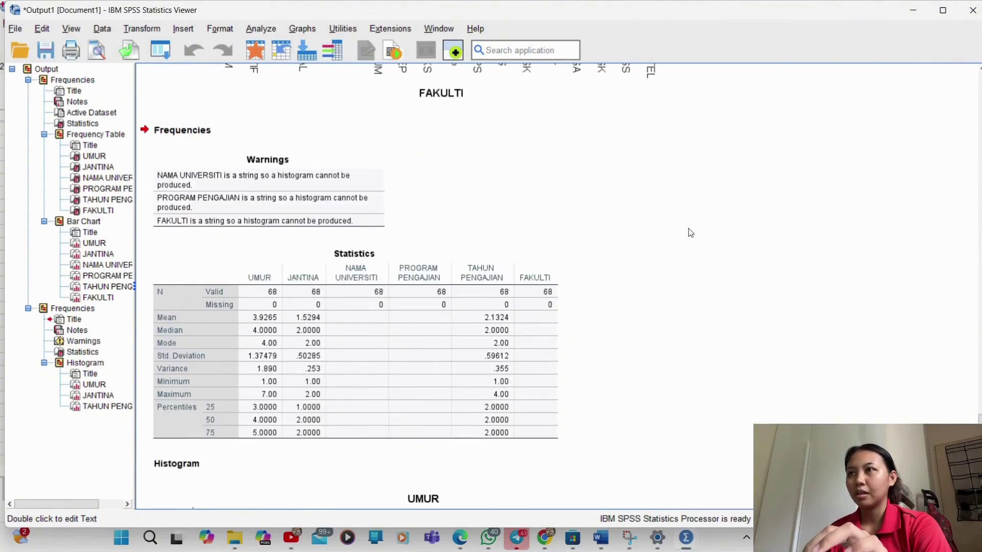
pyautogui.scroll(-1, 595, 278)
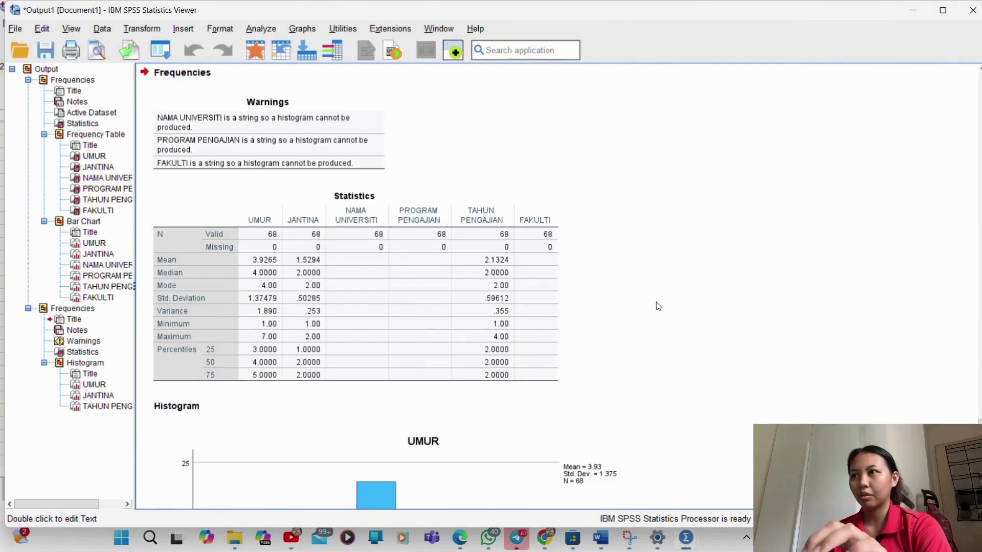
pyautogui.scroll(-5, 624, 302)
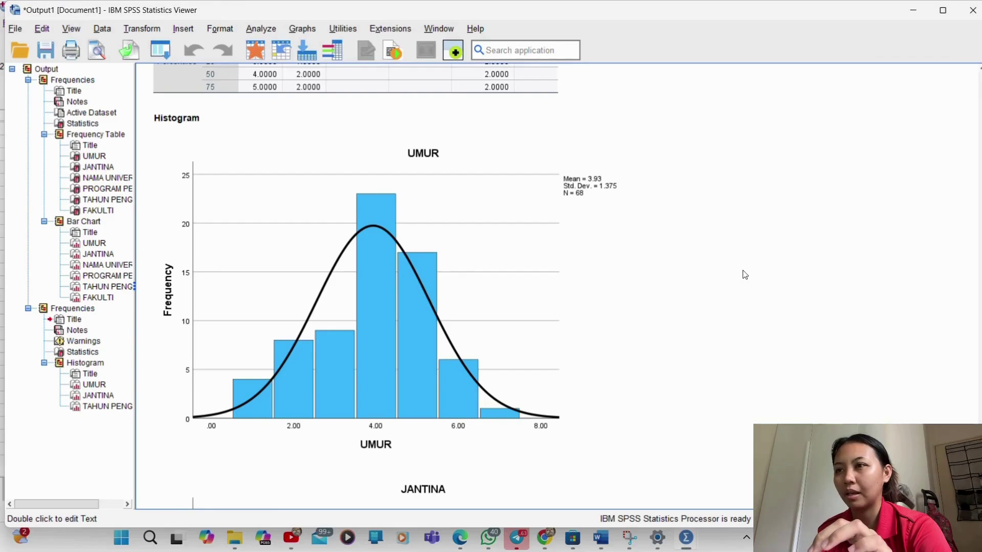
pyautogui.scroll(-2, 704, 246)
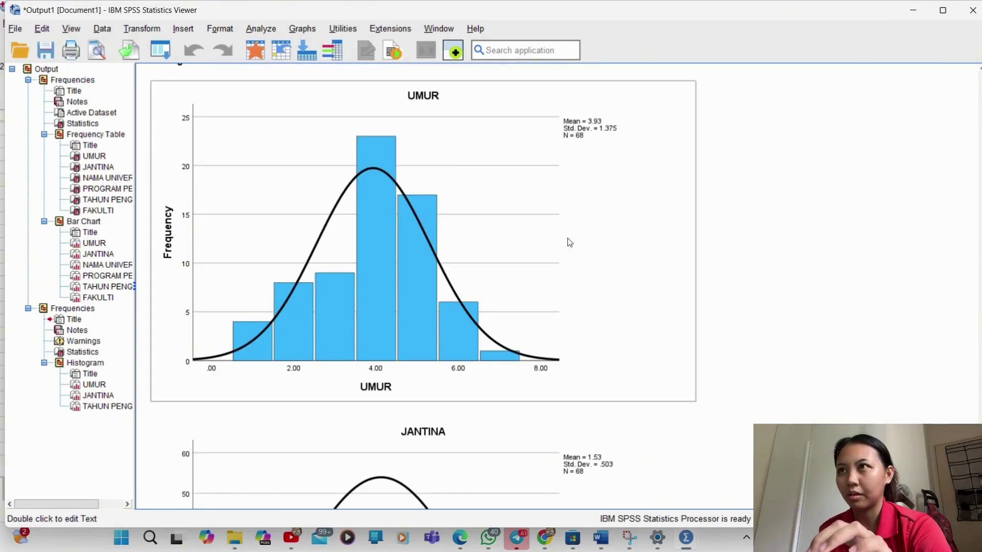
pyautogui.scroll(-5, 565, 241)
pyautogui.scroll(-5, 613, 376)
pyautogui.scroll(-1, 615, 380)
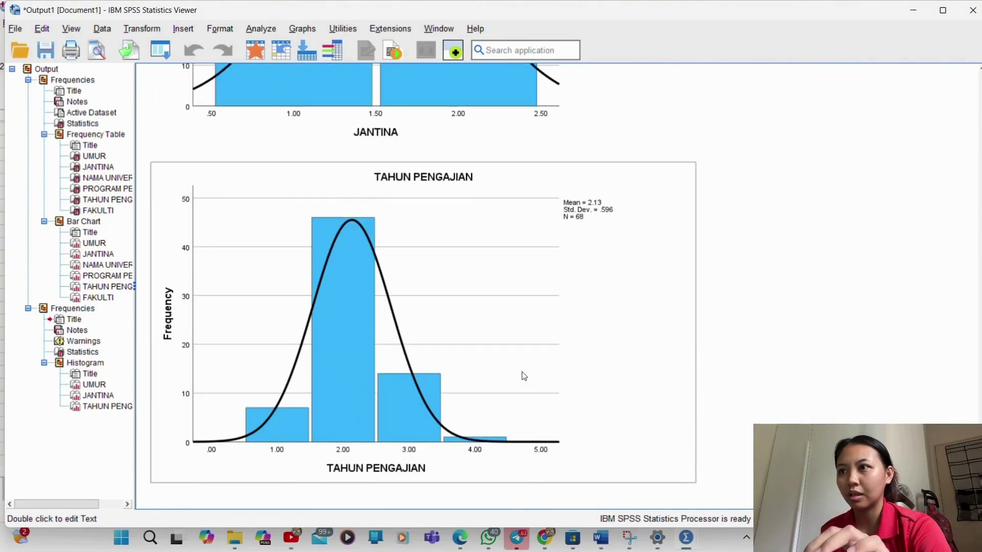
pyautogui.scroll(20, 523, 376)
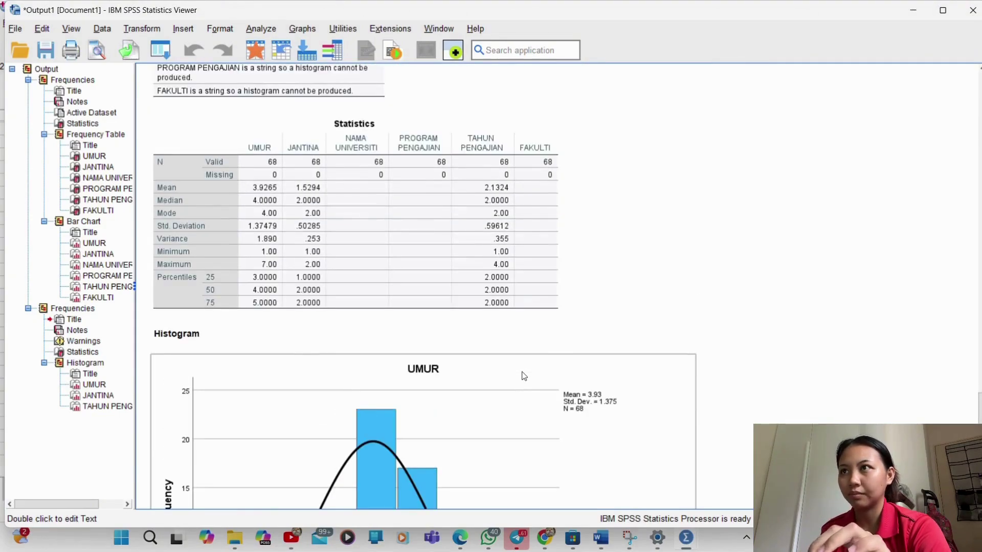
pyautogui.scroll(-5, 524, 377)
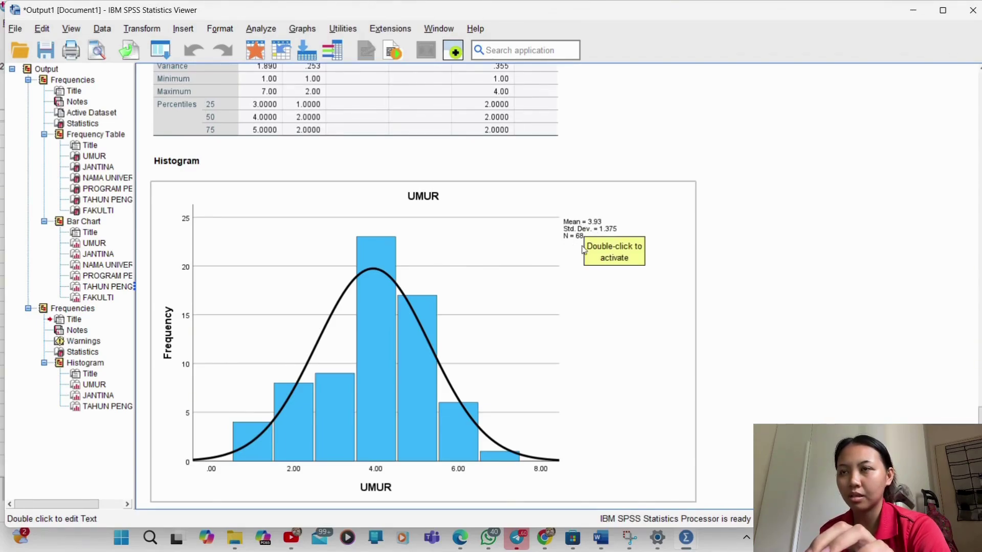
pyautogui.scroll(-3, 770, 378)
pyautogui.scroll(-10, 770, 379)
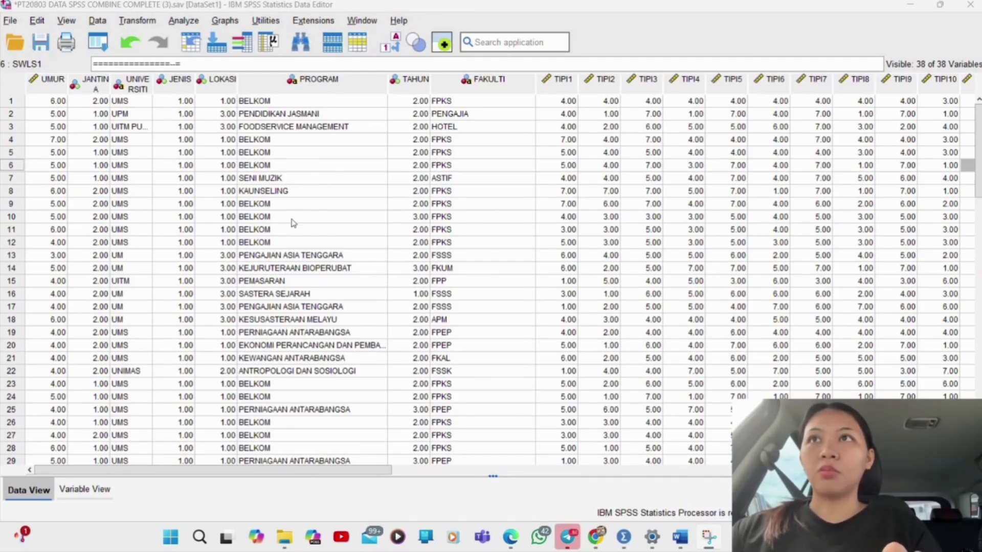
# Step: Set up a One-Way ANOVA with SWLS SUM as the dependent variable and TAHUN PENGAJIAN as the factor
pyautogui.click(182, 20)
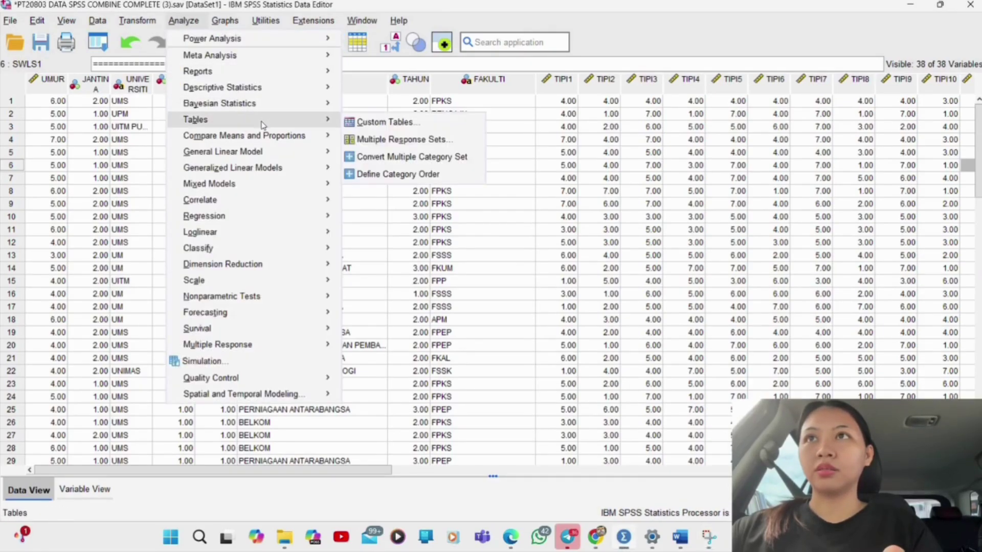
pyautogui.moveTo(273, 138)
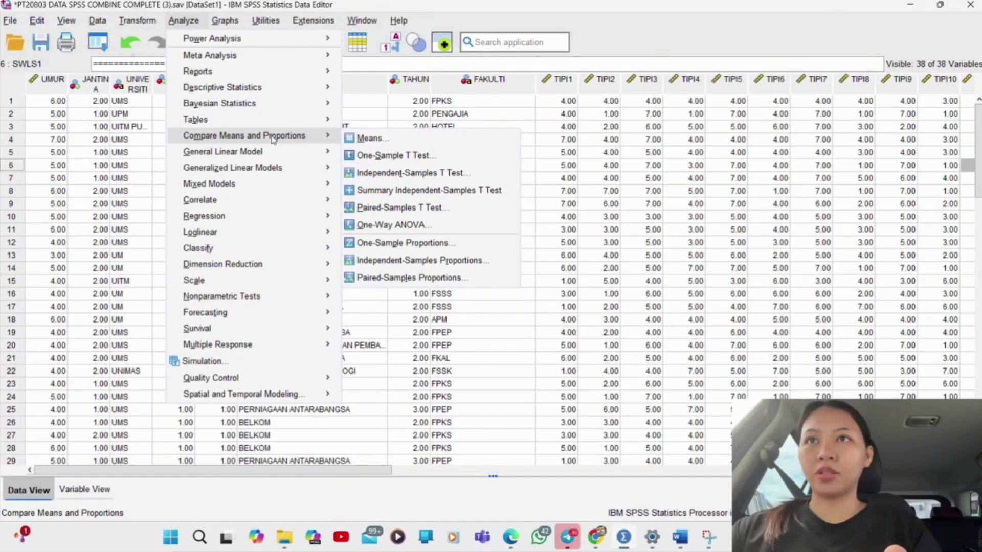
pyautogui.click(381, 223)
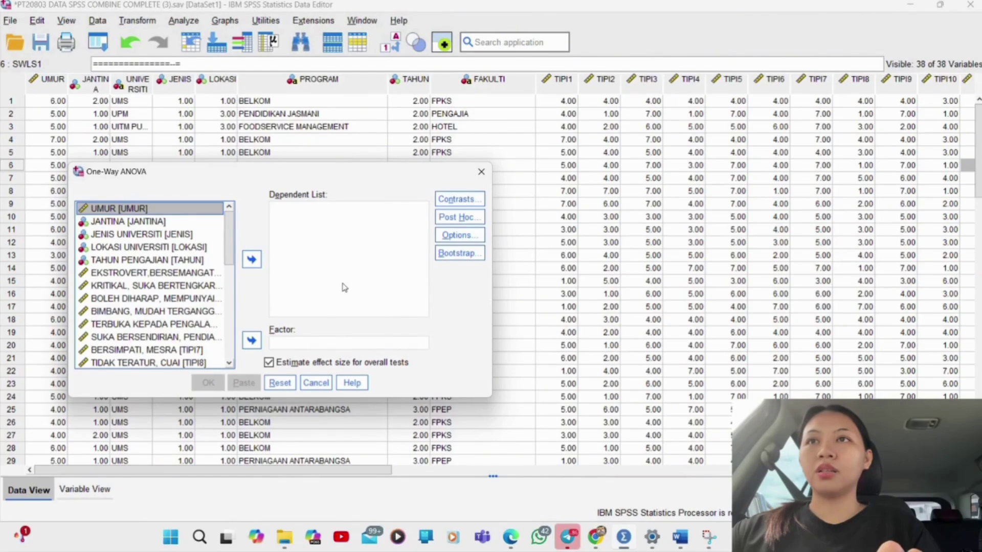
pyautogui.scroll(-3, 191, 321)
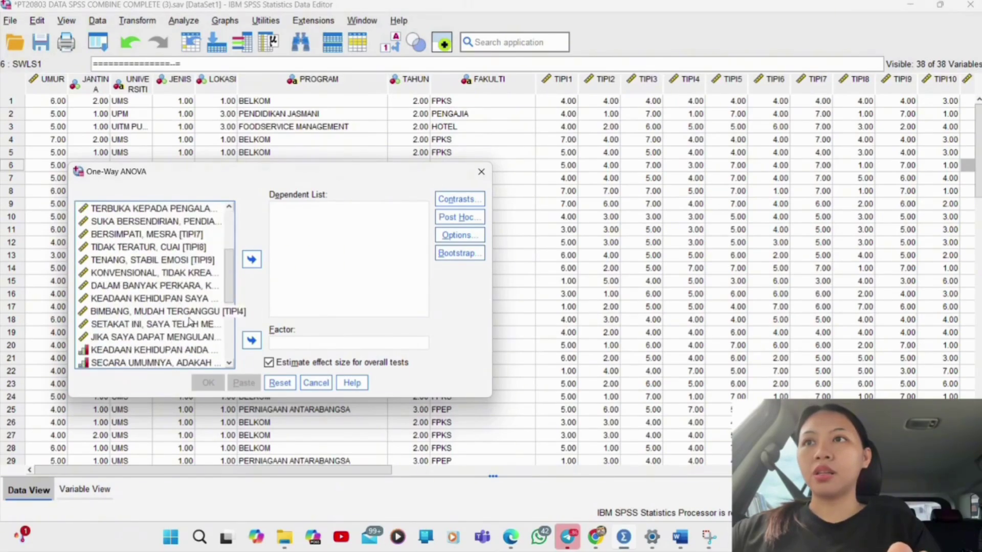
pyautogui.scroll(-3, 190, 321)
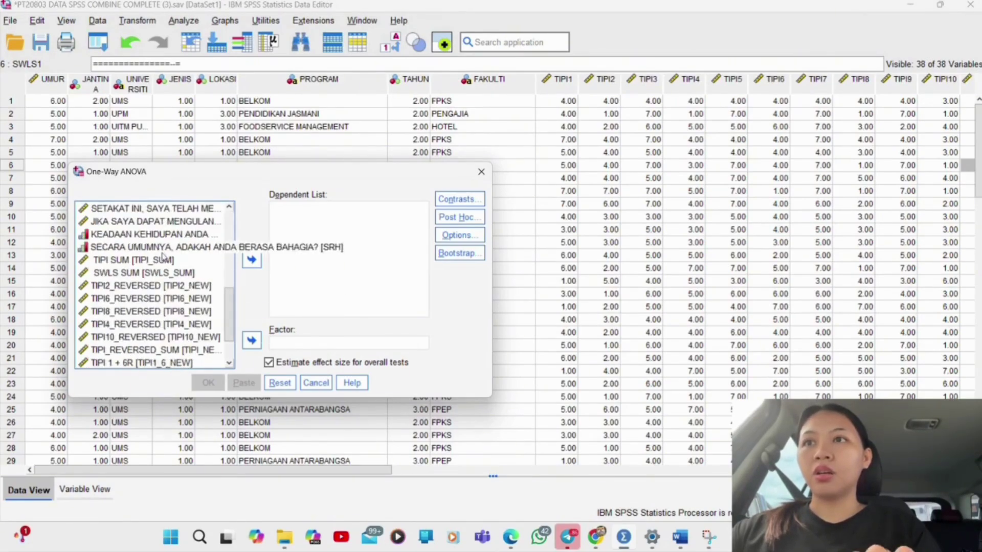
pyautogui.moveTo(149, 275); pyautogui.dragTo(313, 249)
pyautogui.scroll(6, 176, 277)
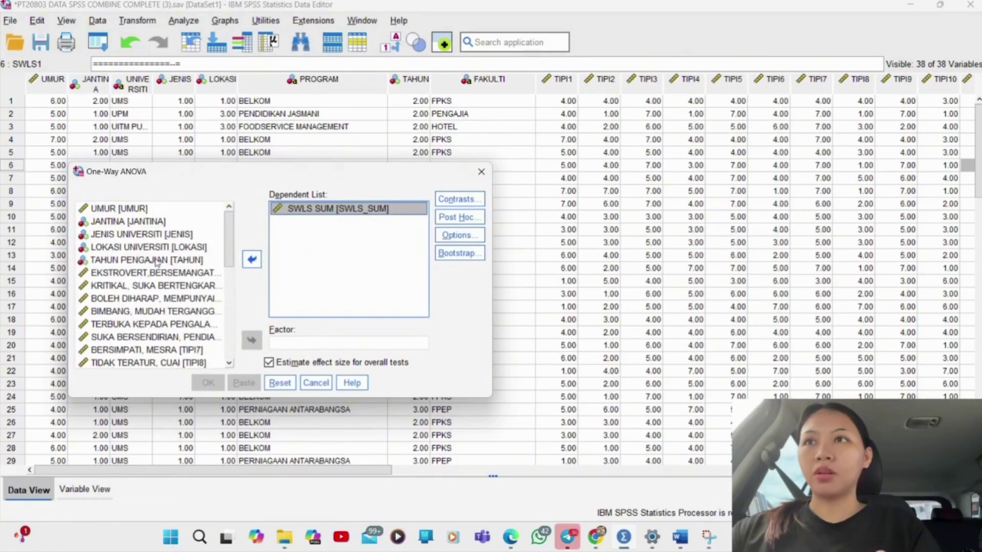
pyautogui.moveTo(165, 260); pyautogui.dragTo(289, 341)
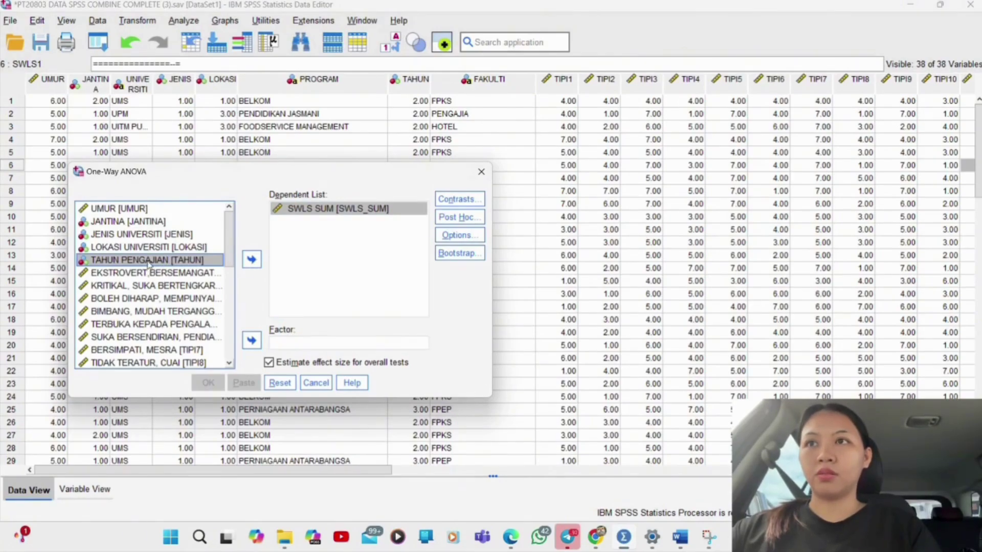
pyautogui.moveTo(149, 262); pyautogui.dragTo(295, 347)
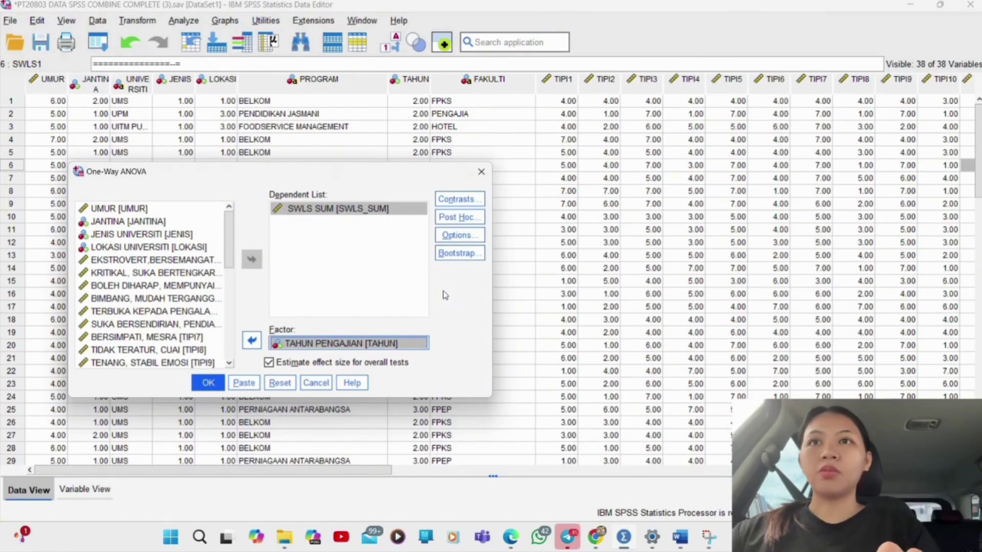
# Step: Add the Tukey and Games-Howell post hoc comparisons to the ANOVA and confirm them
pyautogui.click(476, 223)
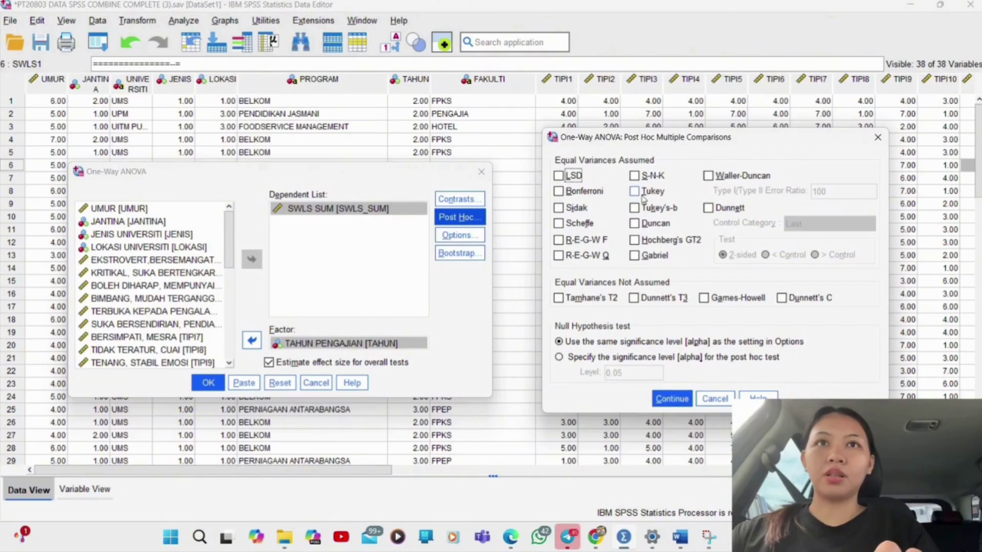
pyautogui.click(639, 197)
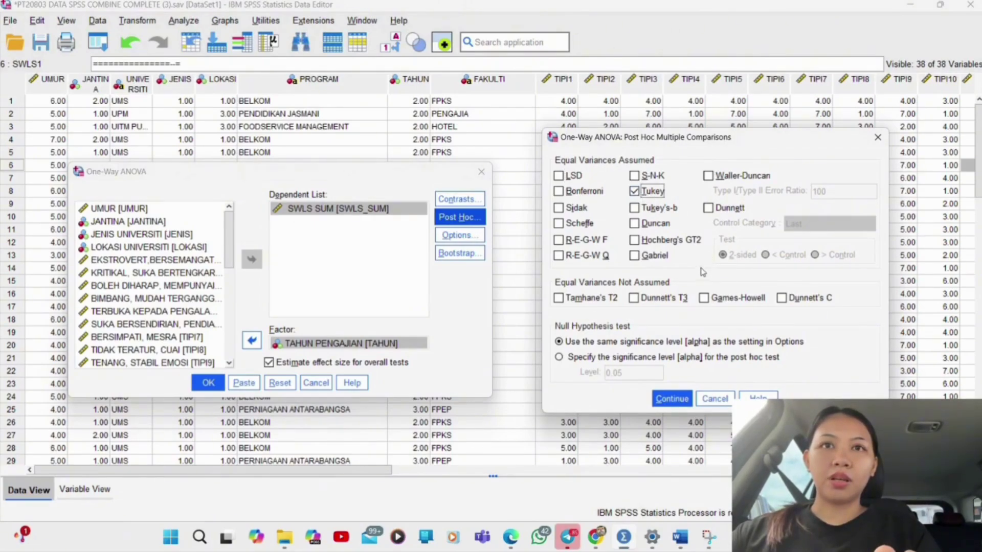
pyautogui.click(703, 301)
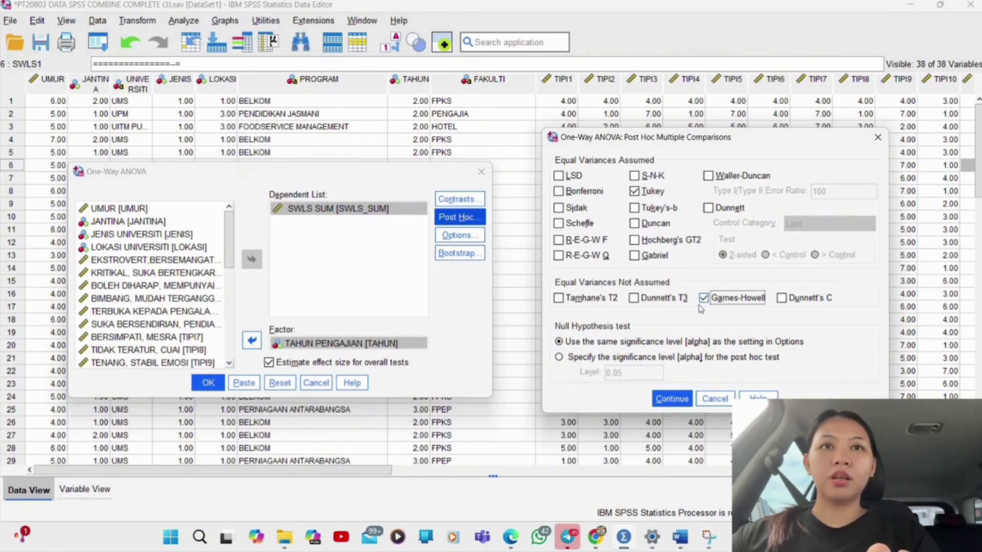
pyautogui.click(671, 399)
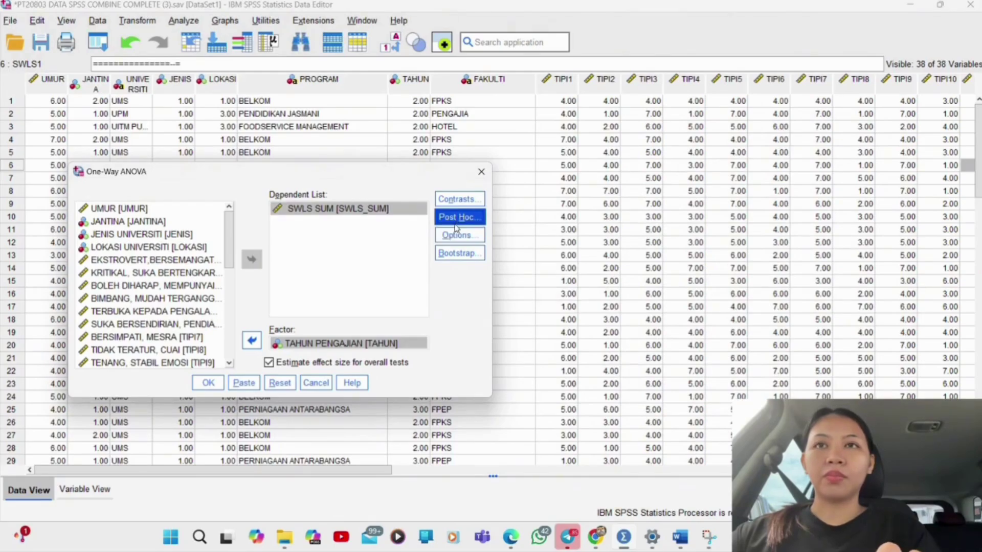
# Step: Enable the Descriptive statistics, Homogeneity of variance test and Means plot options for the ANOVA, and run the analysis
pyautogui.click(450, 239)
pyautogui.click(451, 238)
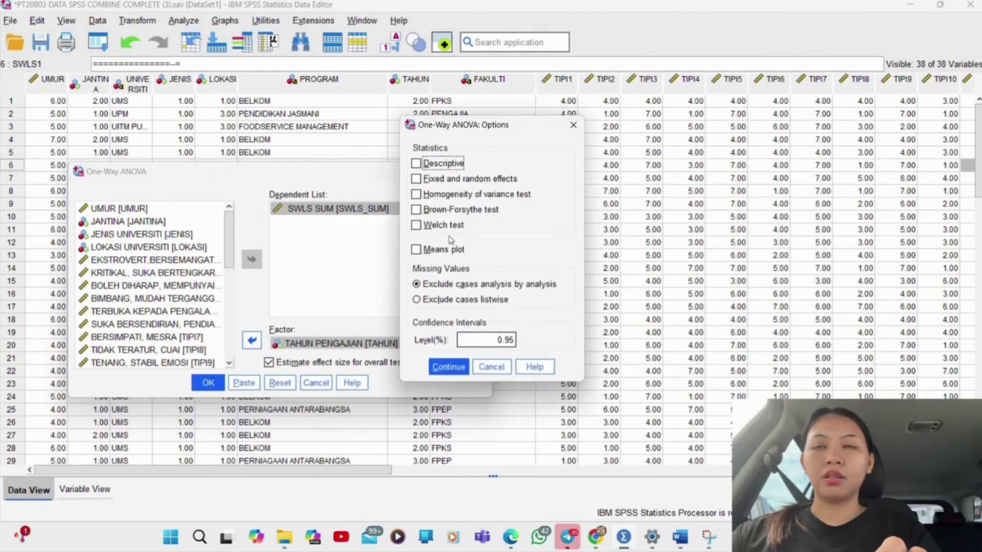
pyautogui.click(416, 164)
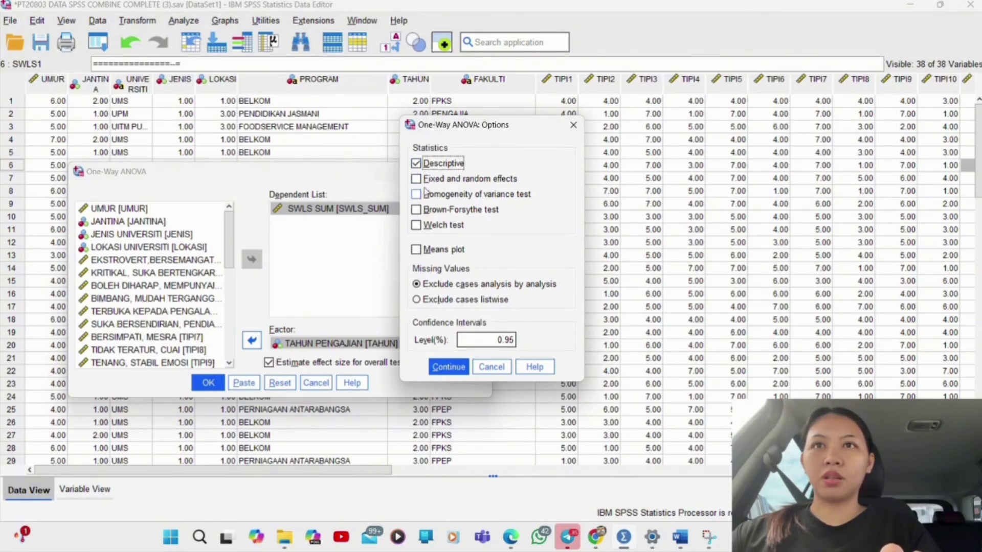
pyautogui.click(421, 195)
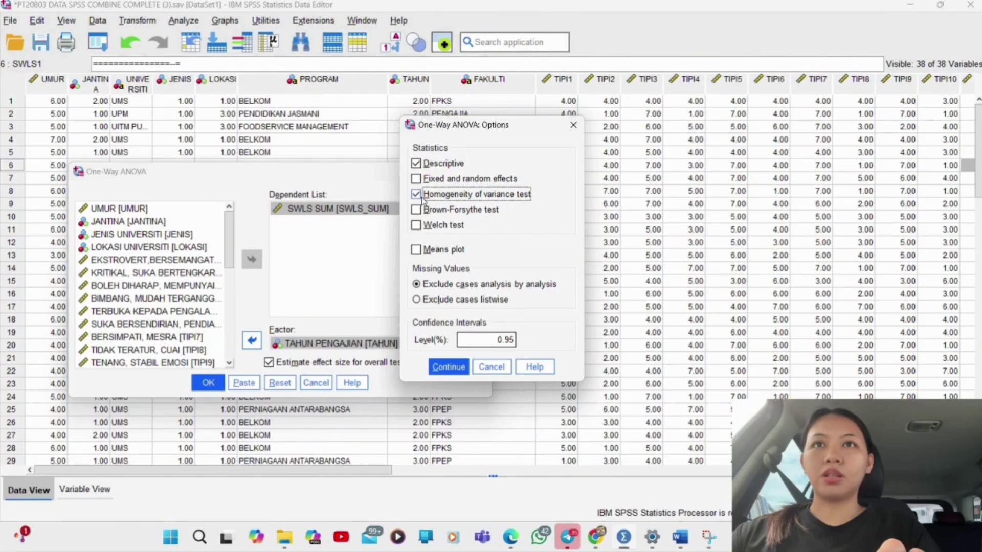
pyautogui.click(418, 250)
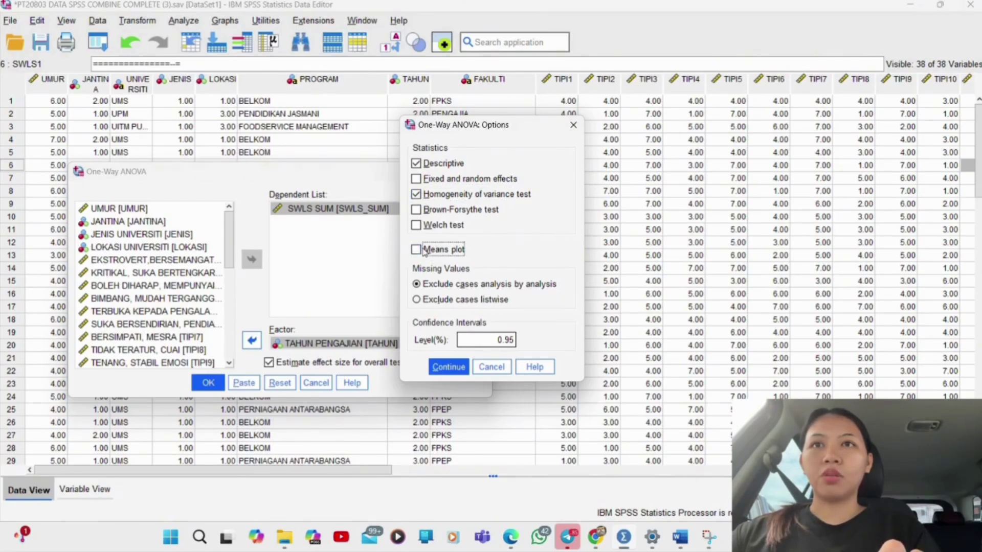
pyautogui.click(449, 367)
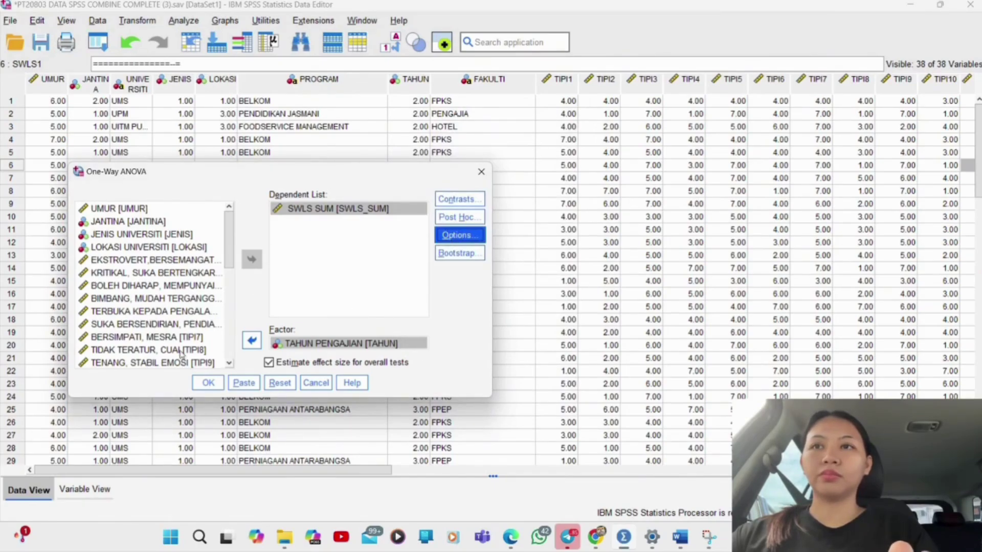
pyautogui.click(212, 384)
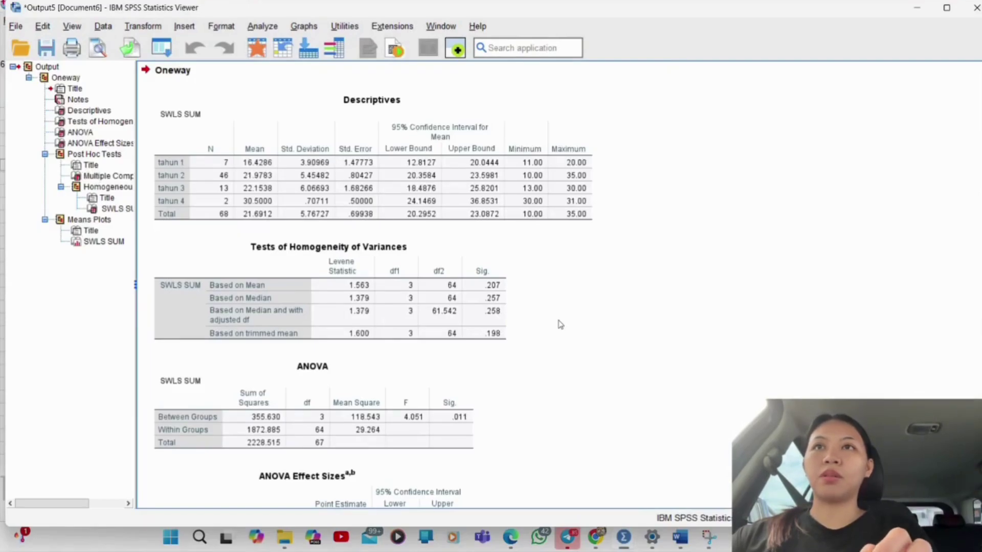
# Step: Examine the Oneway output: descriptives, homogeneity of variances, ANOVA, effect sizes, multiple comparisons, homogeneous subsets and means plot
pyautogui.scroll(-15, 561, 324)
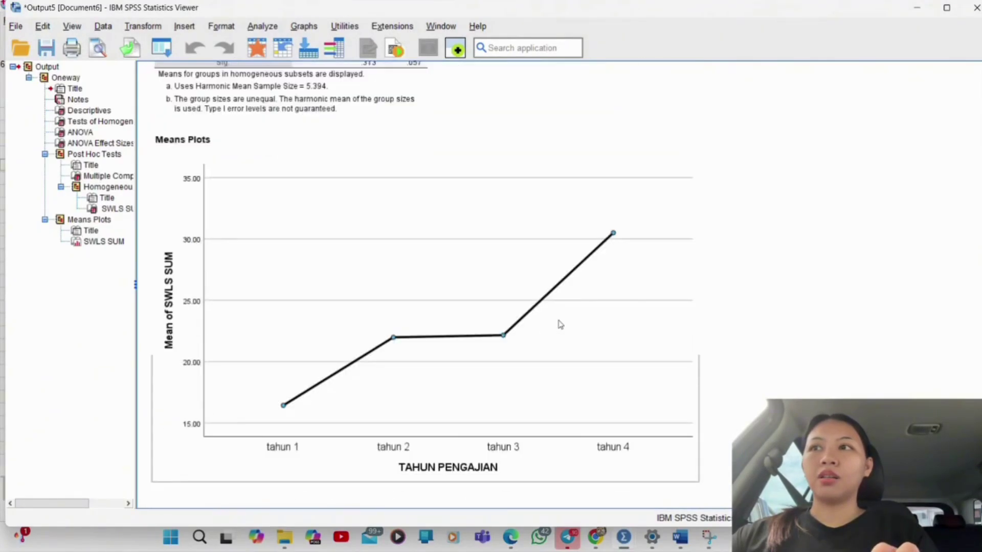
pyautogui.scroll(15, 560, 324)
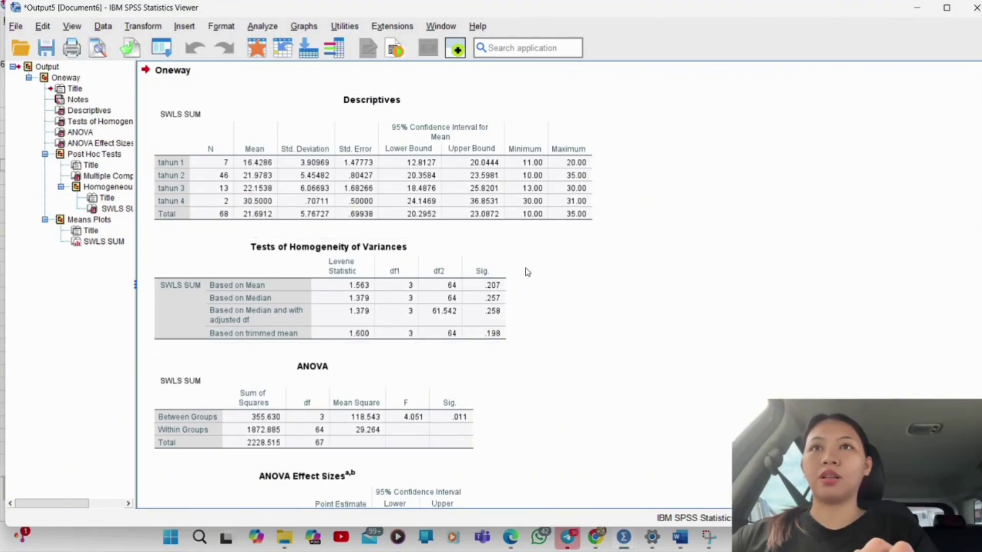
pyautogui.scroll(-6, 474, 255)
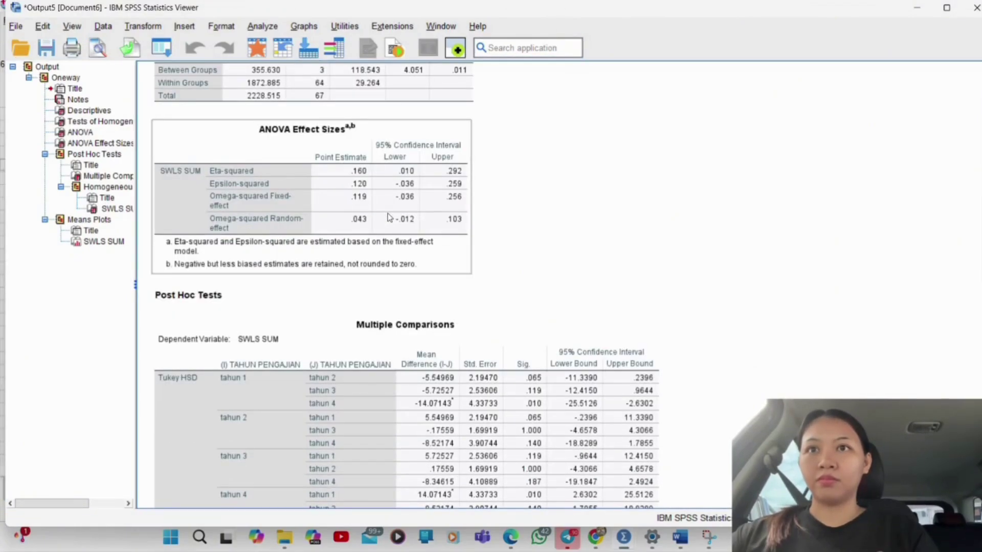
pyautogui.scroll(-6, 398, 235)
pyautogui.scroll(-8, 452, 266)
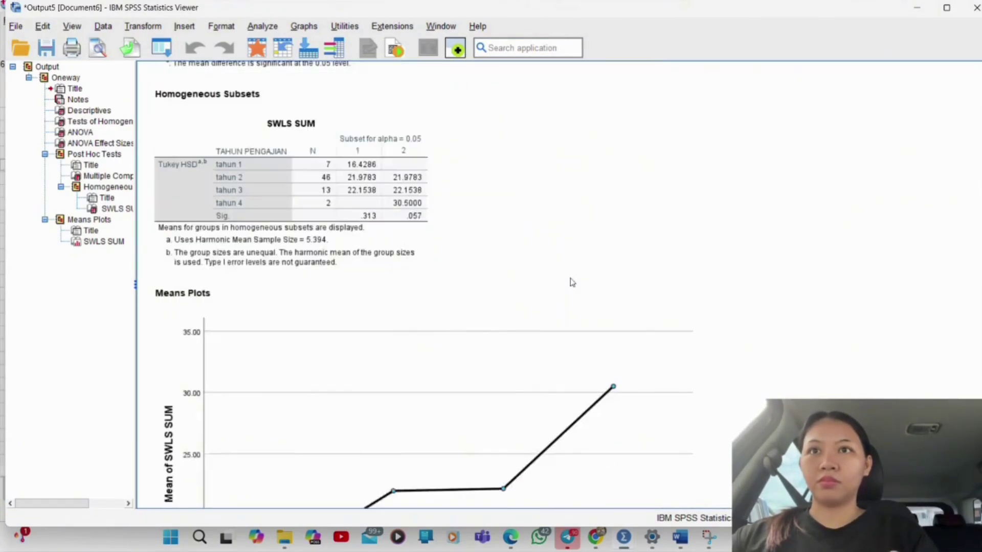
pyautogui.scroll(20, 570, 280)
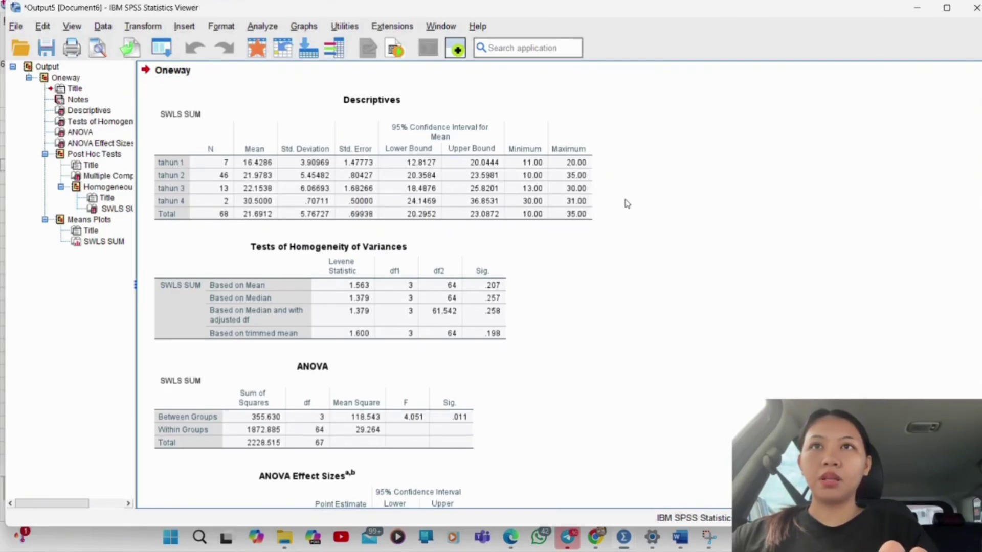
pyautogui.scroll(-3, 541, 350)
pyautogui.scroll(-1, 541, 350)
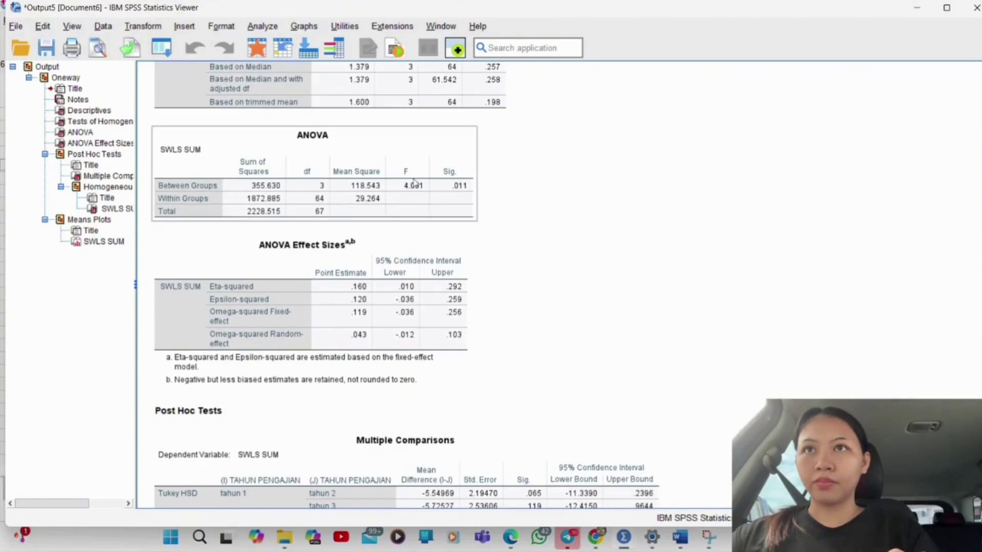
pyautogui.scroll(1, 556, 295)
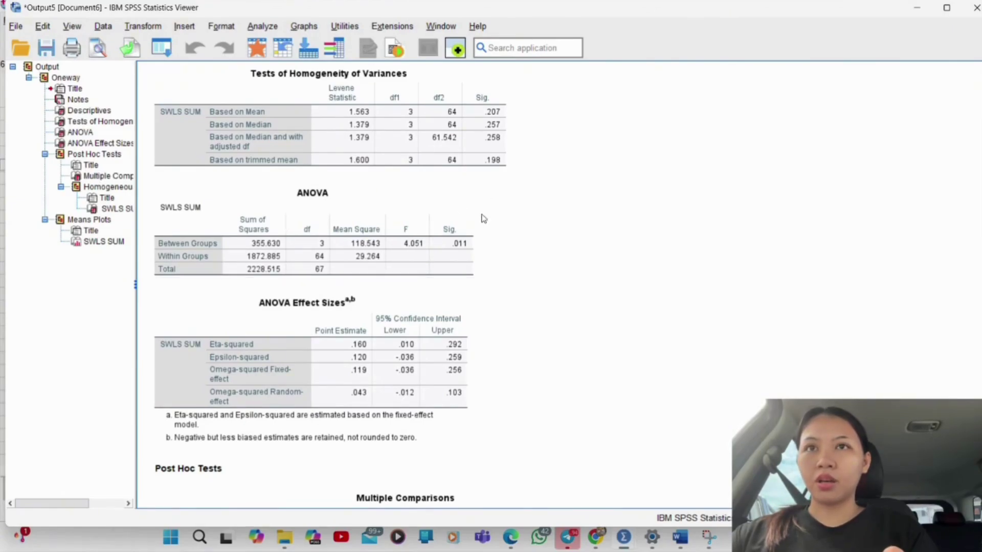
pyautogui.scroll(-7, 511, 291)
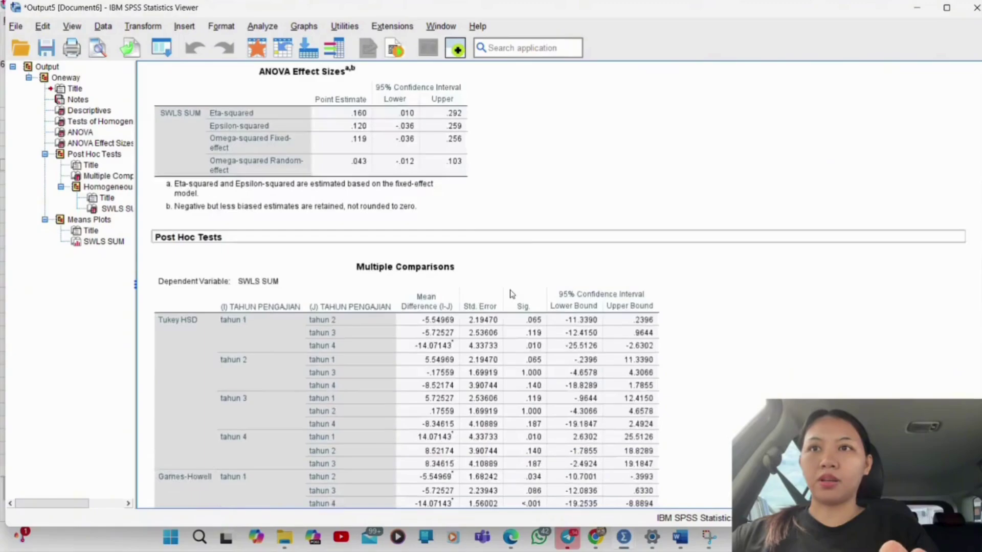
pyautogui.scroll(-12, 510, 294)
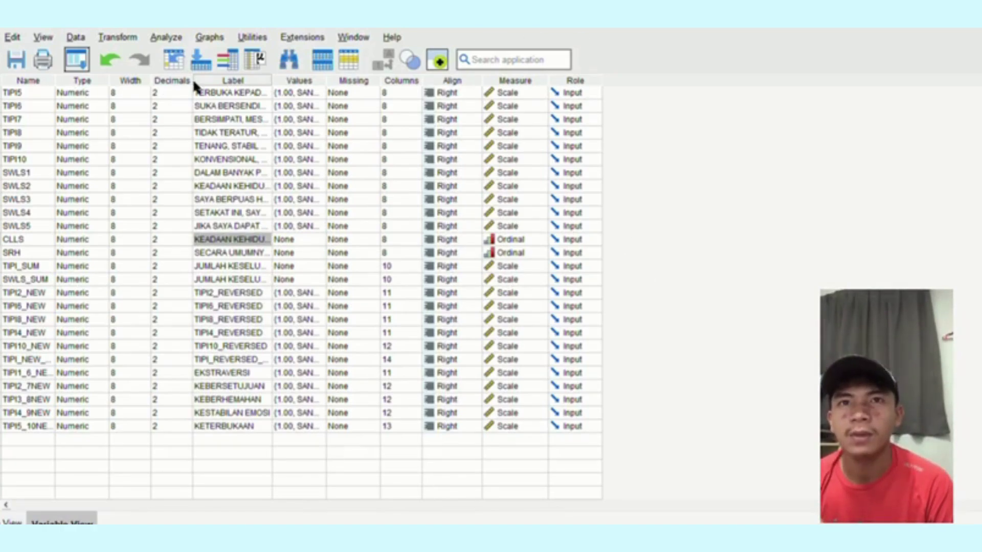
# Step: Create a scatter plot of KEADAAN KEHIDUPAN ANDA MASA INI by JUMLAH KESELURUHAN SWLS with the Chart Builder and open it for editing
pyautogui.hotkey('alt', 'g')
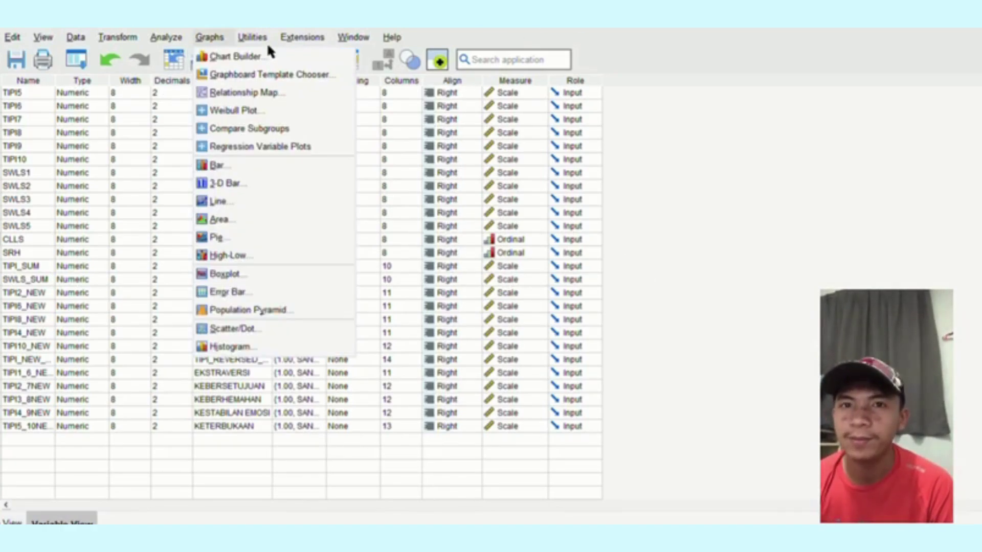
pyautogui.click(277, 60)
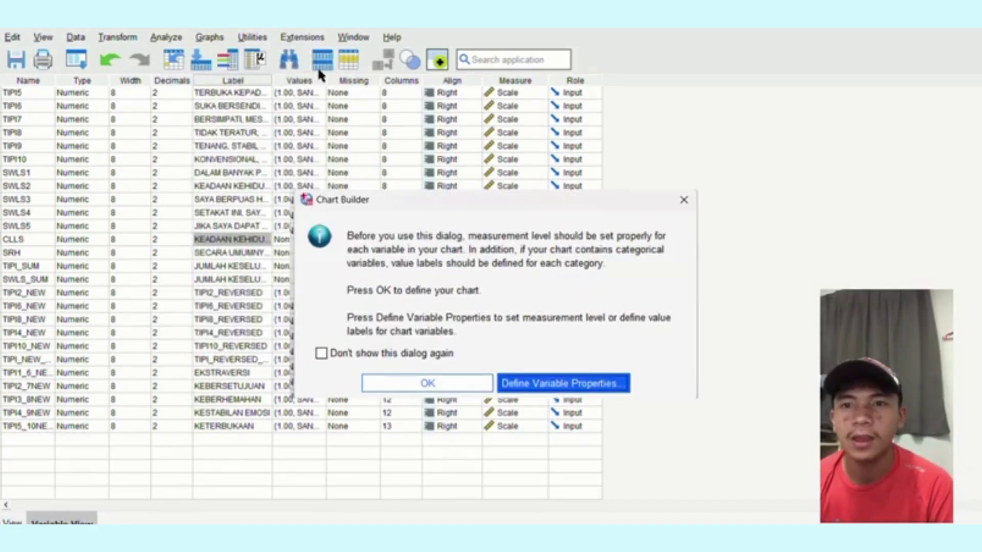
pyautogui.press('Return')
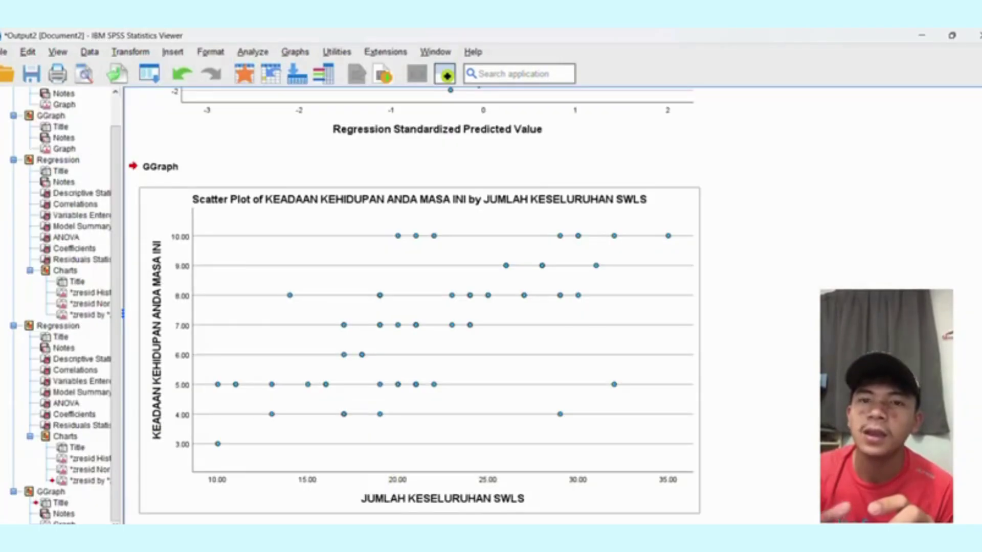
pyautogui.doubleClick(553, 331)
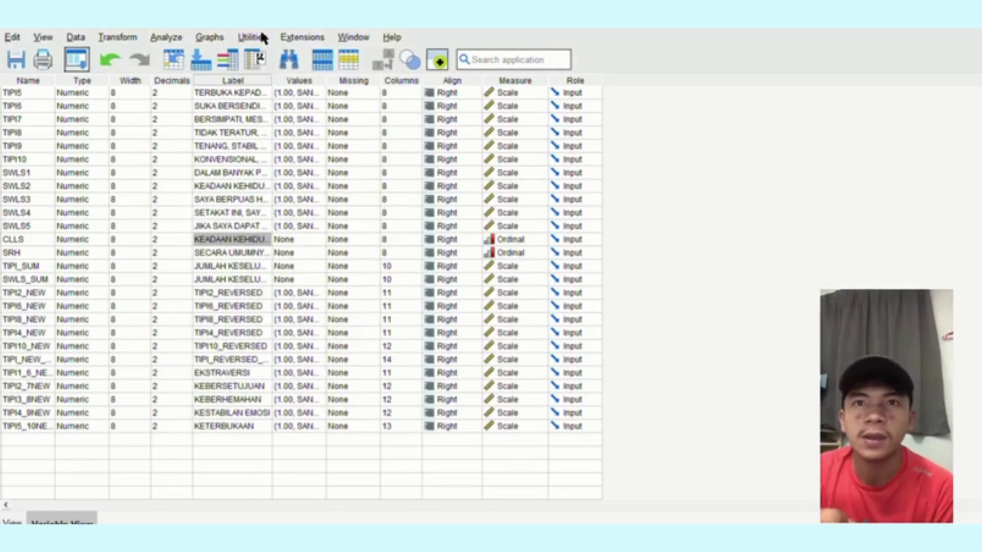
# Step: Go through the Chart Builder again and reopen the KEADAAN KEHIDUPAN ANDA MASA INI by JUMLAH KESELURUHAN SWLS scatter plot for editing
pyautogui.hotkey('alt', 'g')
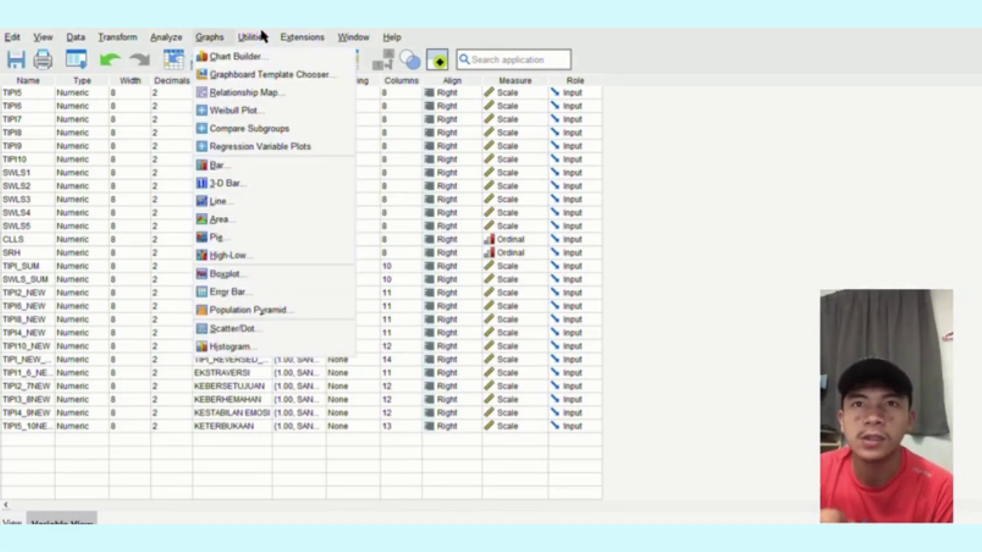
pyautogui.click(323, 57)
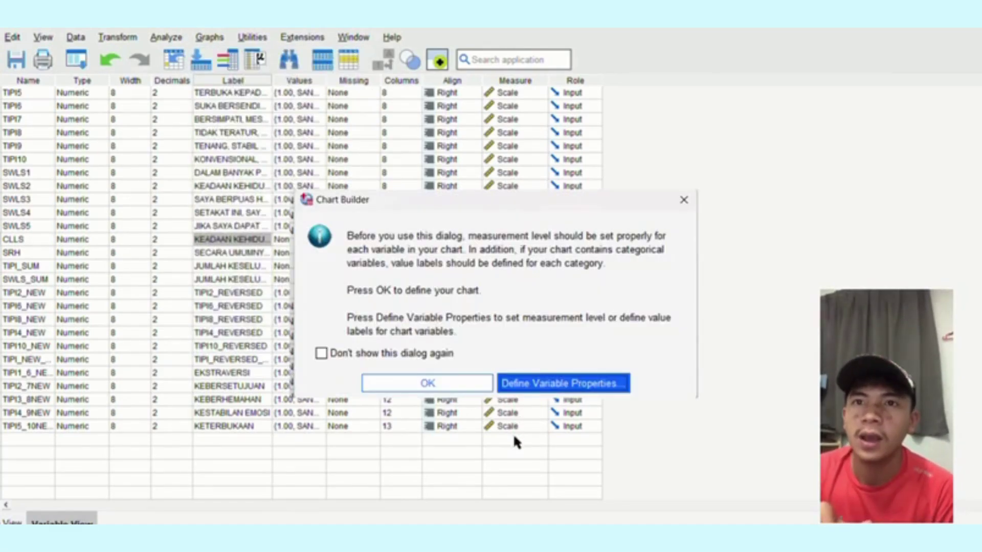
pyautogui.press('Return')
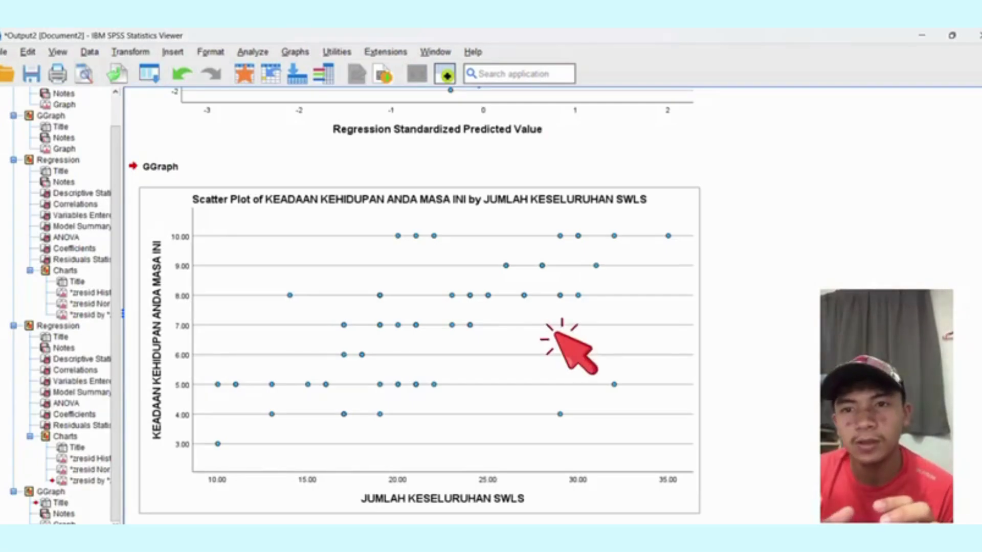
pyautogui.doubleClick(556, 333)
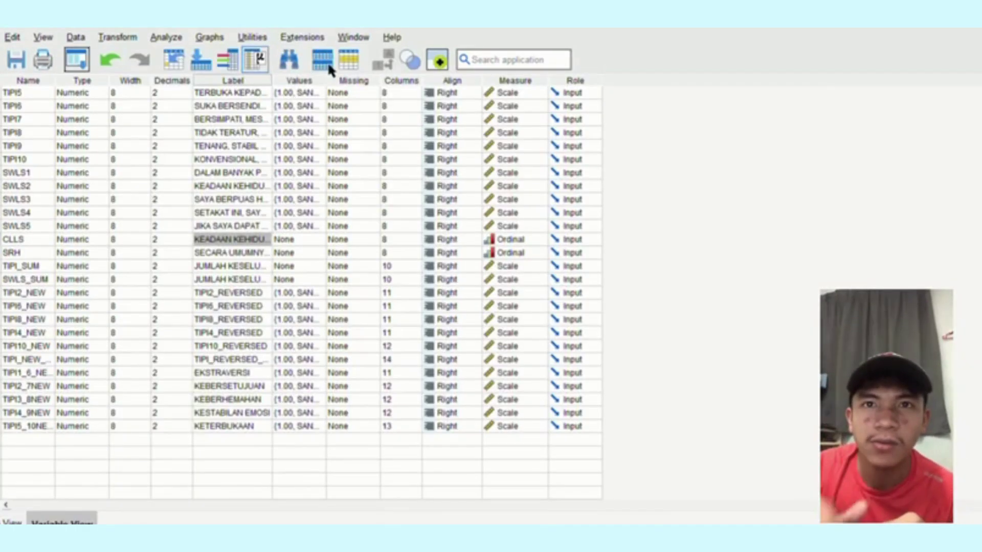
# Step: Run a linear regression with JUMLAH KESELURUHAN SWLS as dependent and EKSTRAVERSI as predictor, including descriptives, residual histogram, normal P-P plot and residual scatterplot
pyautogui.click(166, 37)
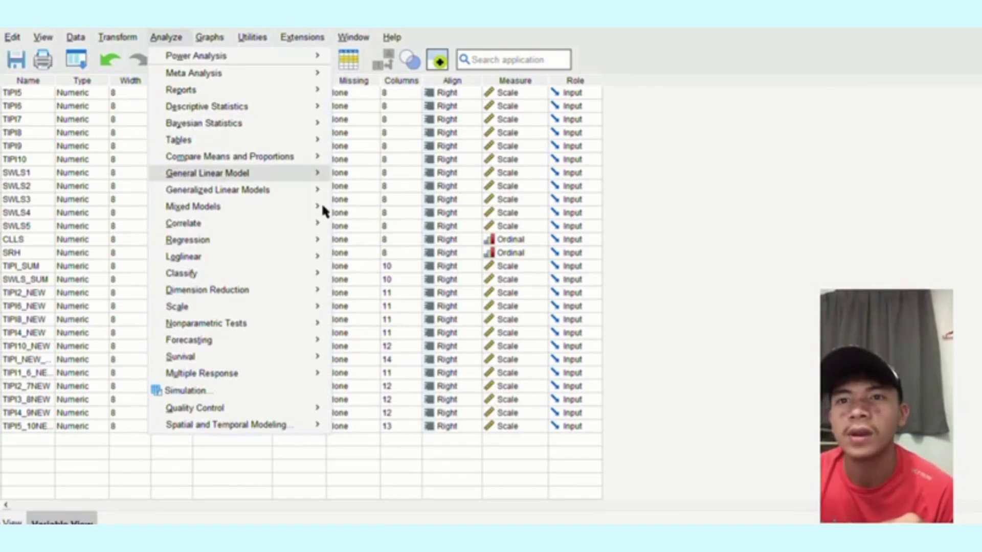
pyautogui.moveTo(355, 294)
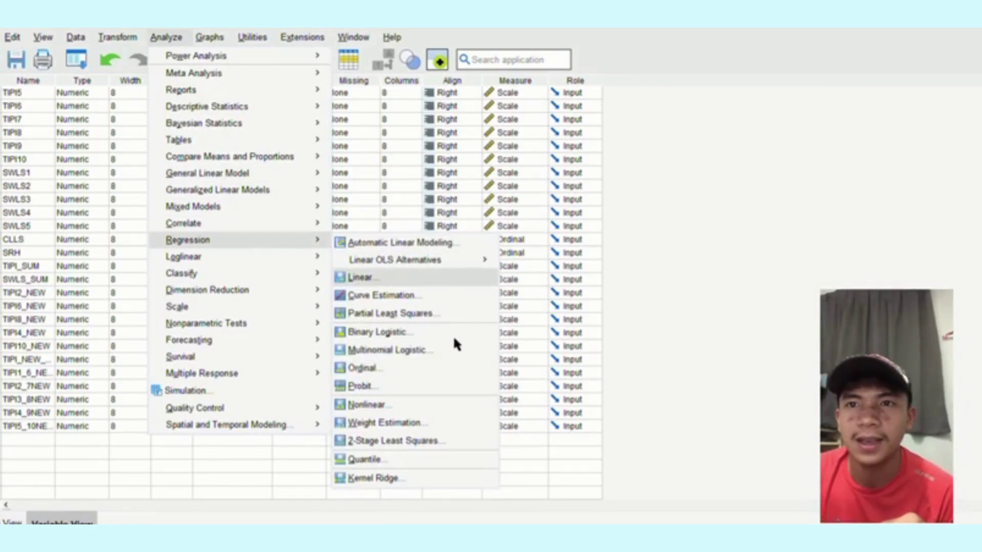
pyautogui.press('Return')
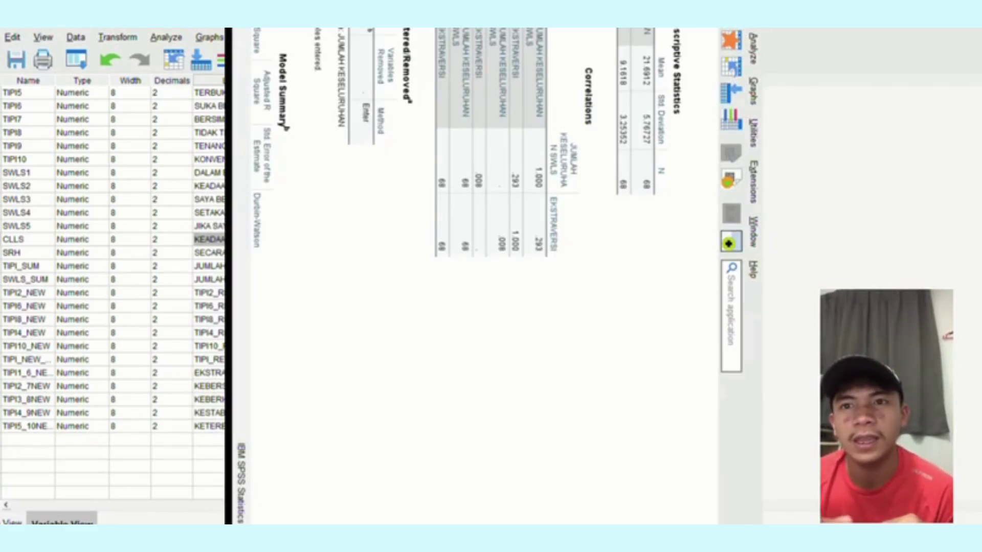
# Step: Add an interpolation line to the standardized residual by predicted value scatterplots of both regressions
pyautogui.scroll(-10, 291, 454)
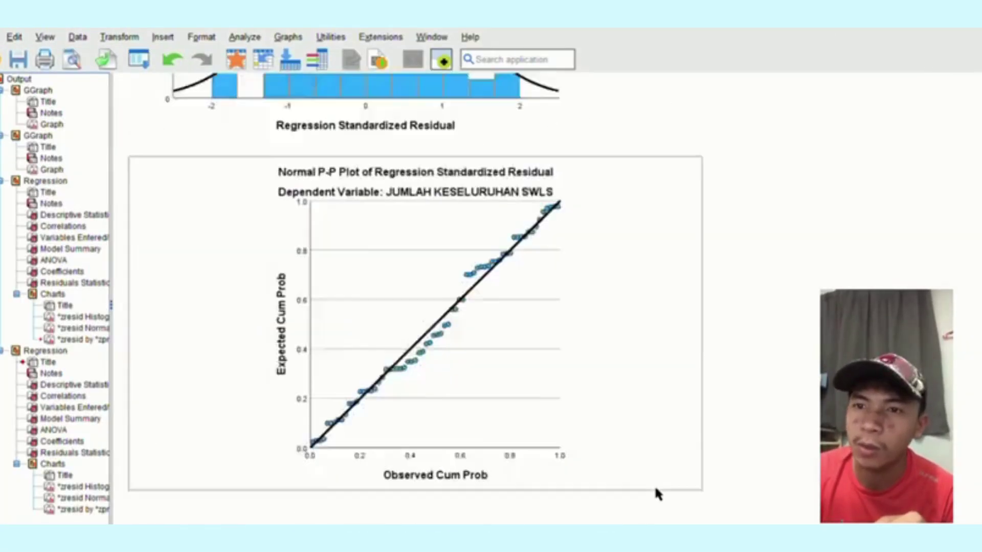
pyautogui.scroll(-5, 656, 493)
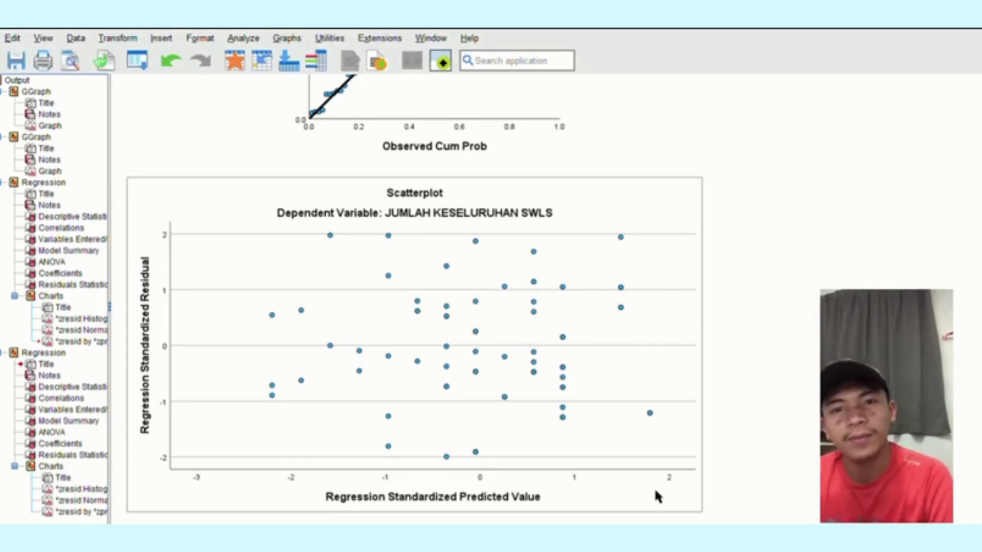
pyautogui.doubleClick(655, 491)
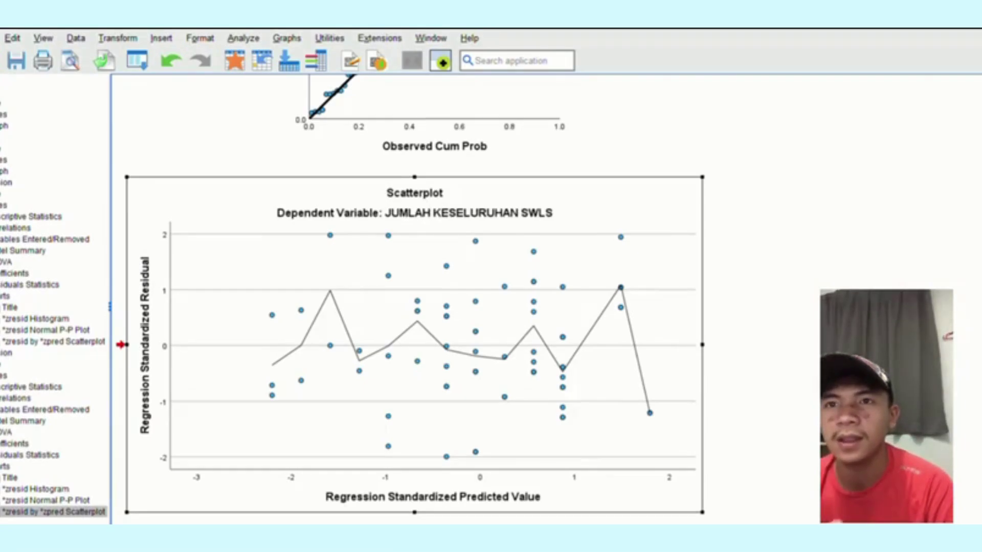
pyautogui.scroll(20, 781, 422)
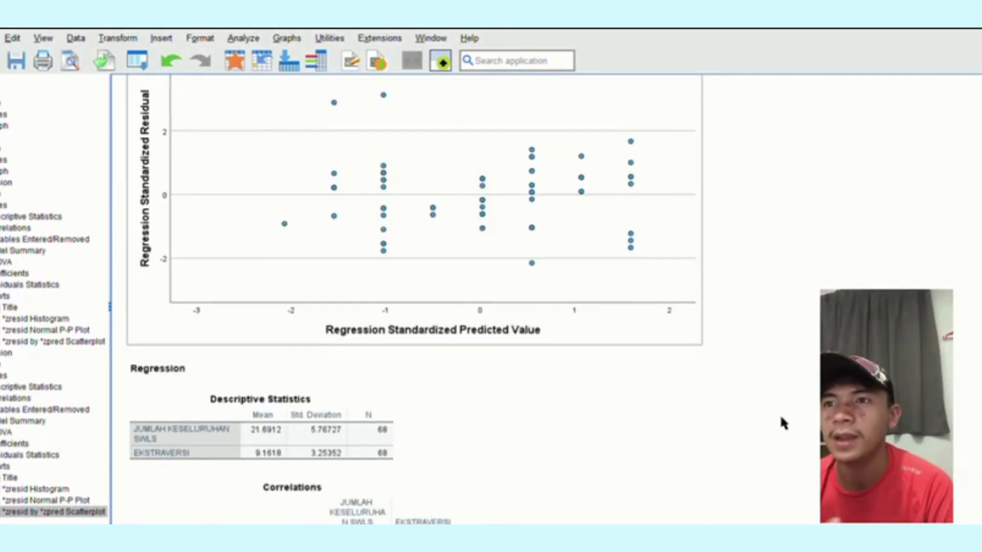
pyautogui.click(747, 368)
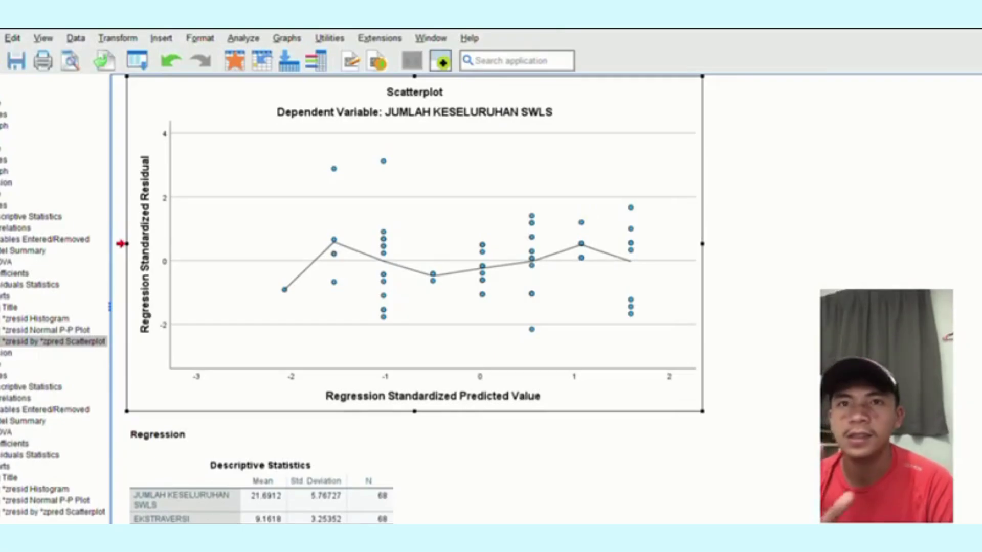
# Step: Review the two scatter plots against JUMLAH KESELURUHAN SWLS and the first regression's Descriptive Statistics and Correlations tables
pyautogui.scroll(15, 734, 476)
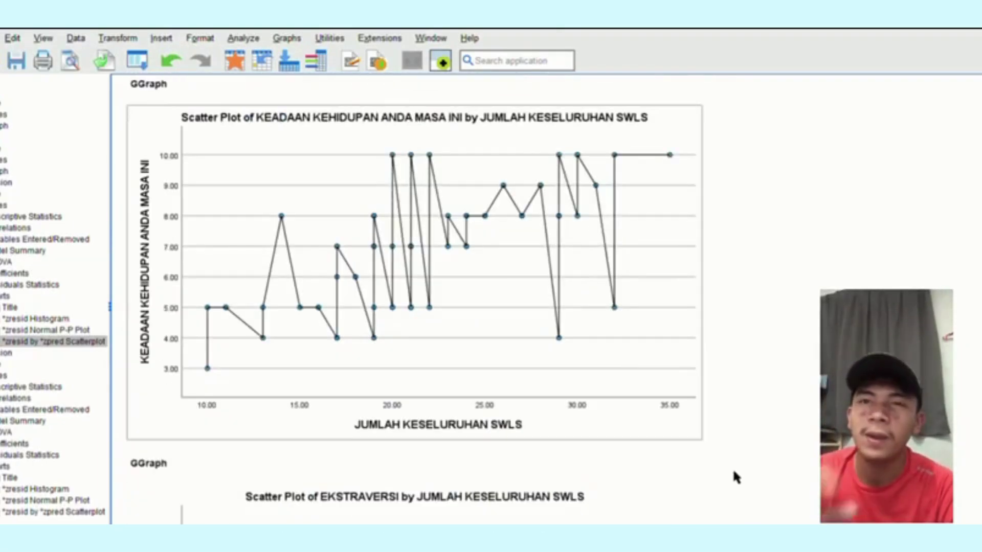
pyautogui.scroll(-3, 485, 305)
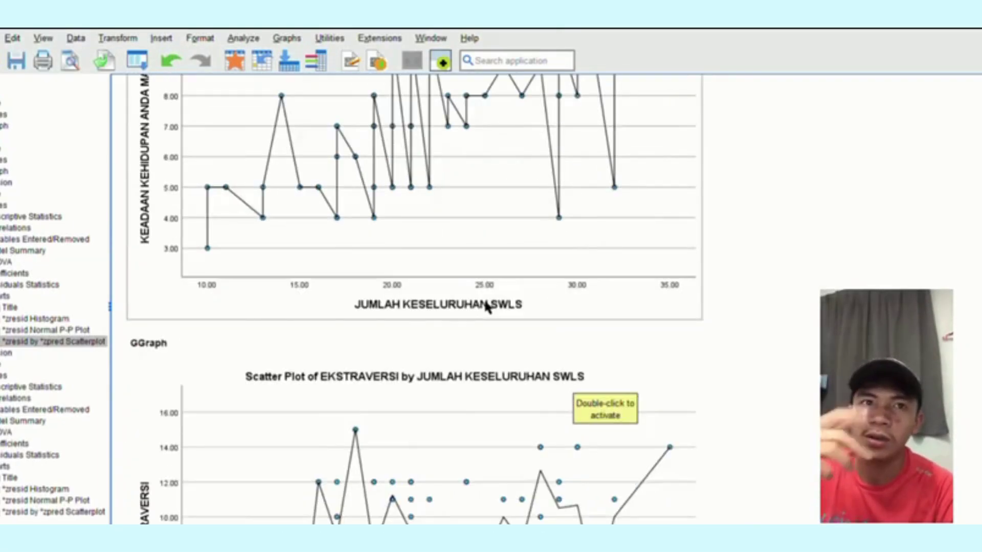
pyautogui.scroll(-2, 487, 307)
pyautogui.scroll(-6, 487, 307)
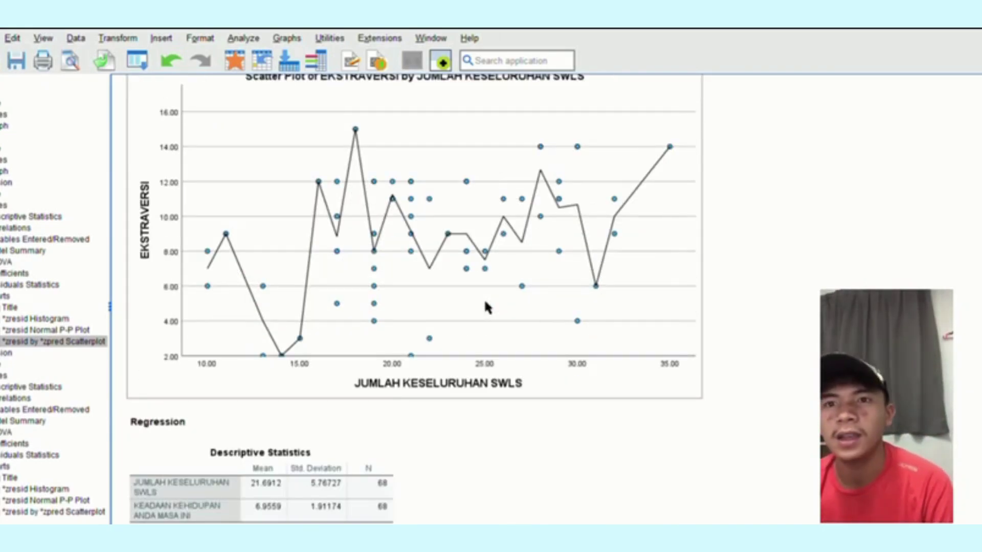
pyautogui.scroll(-3, 486, 306)
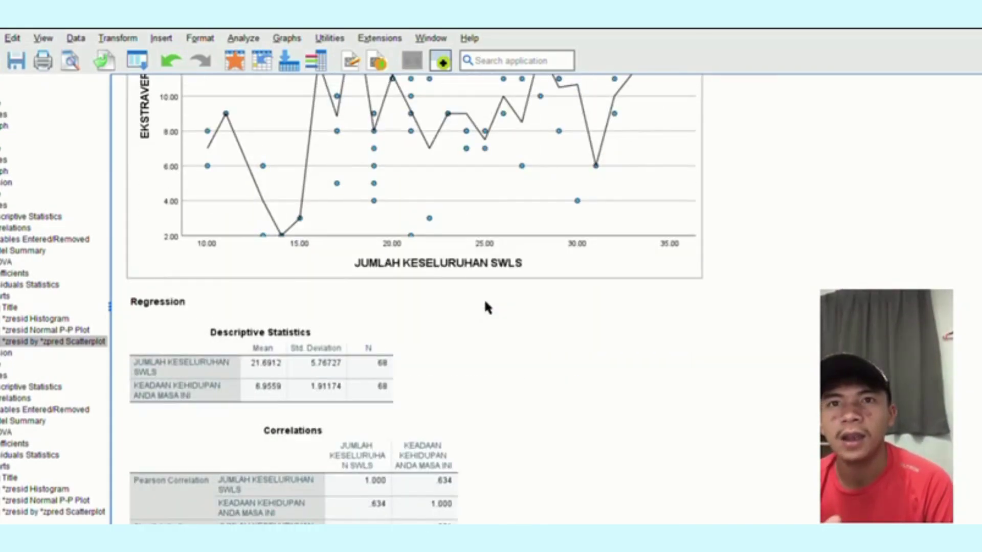
# Step: Examine the KEADAAN KEHIDUPAN ANDA MASA INI regression tables from Correlations and Variables Entered/Removed through Model Summary, ANOVA, Coefficients and Residuals Statistics
pyautogui.scroll(-3, 328, 434)
pyautogui.click(332, 433)
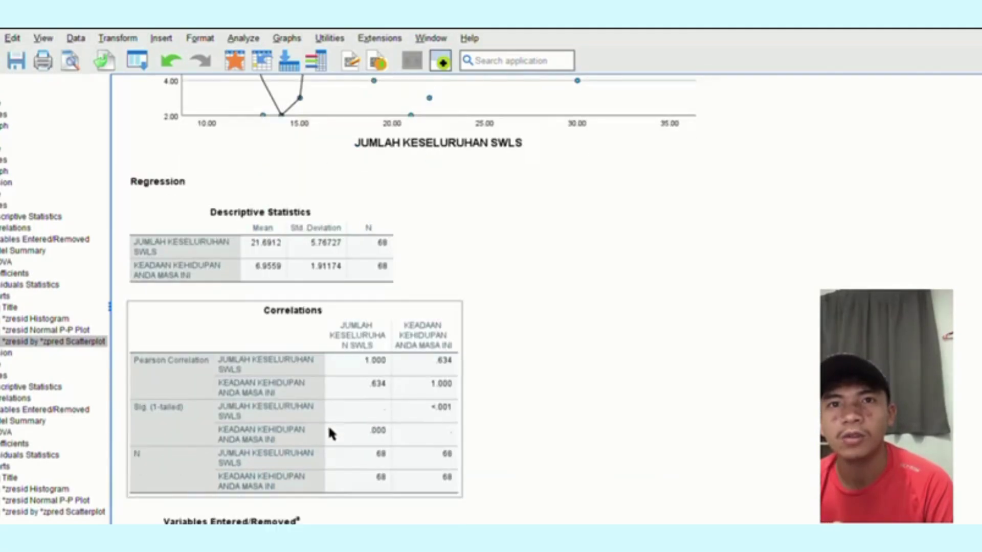
pyautogui.scroll(-3, 331, 433)
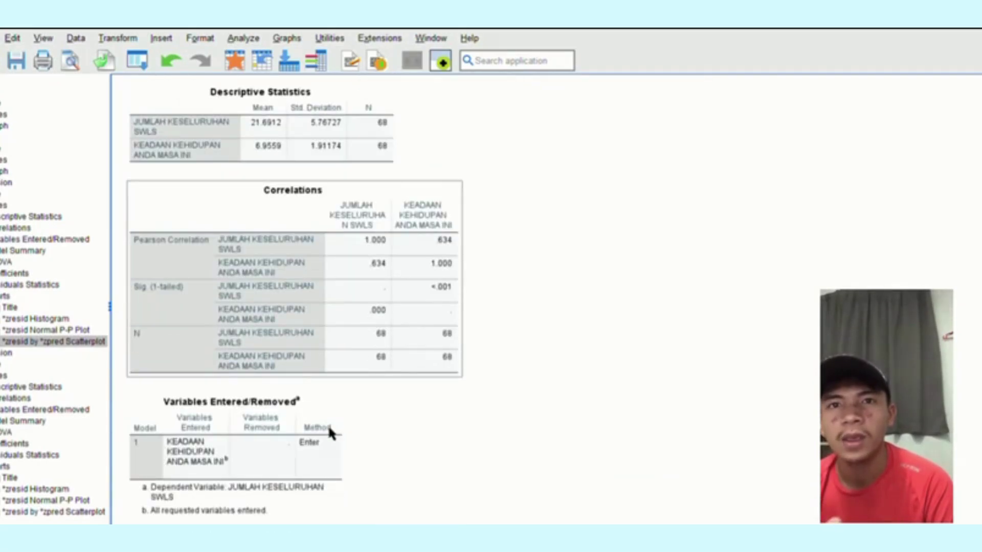
pyautogui.scroll(-2, 330, 434)
pyautogui.click(331, 433)
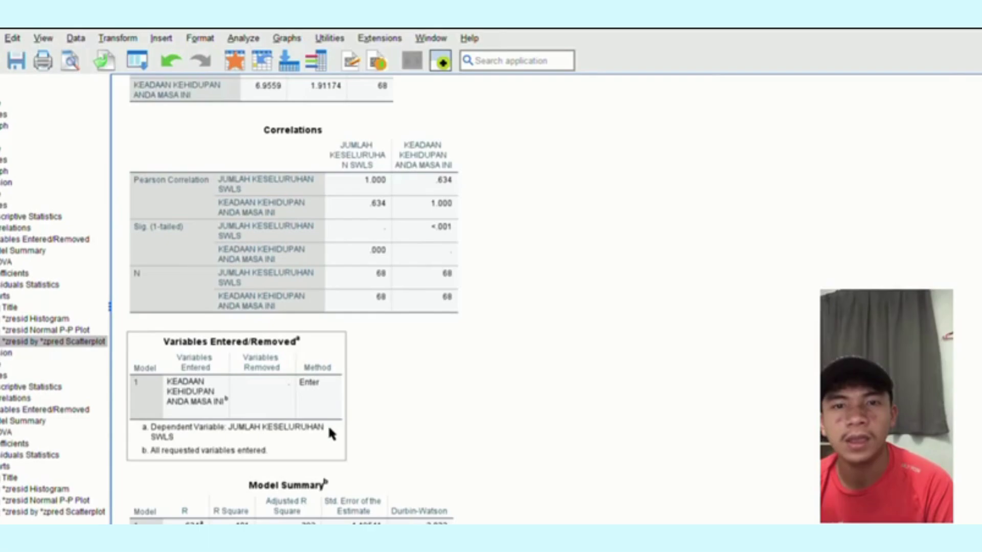
pyautogui.scroll(-3, 330, 434)
pyautogui.click(330, 434)
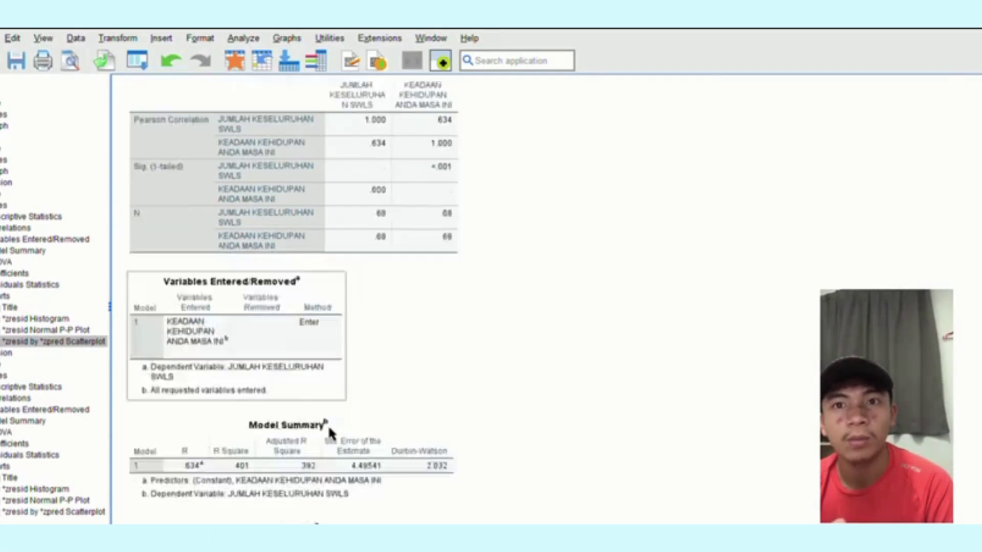
pyautogui.scroll(-5, 329, 432)
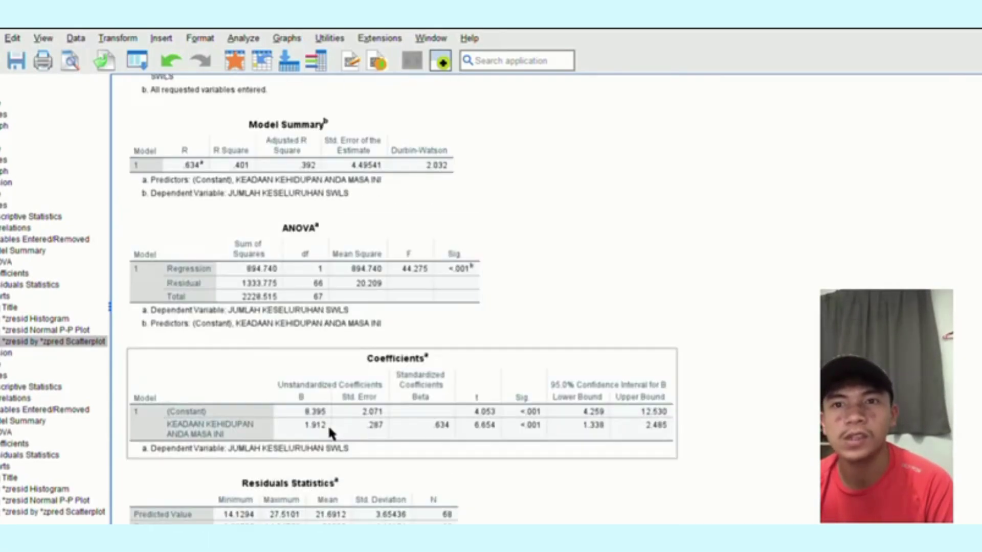
pyautogui.scroll(-2, 330, 432)
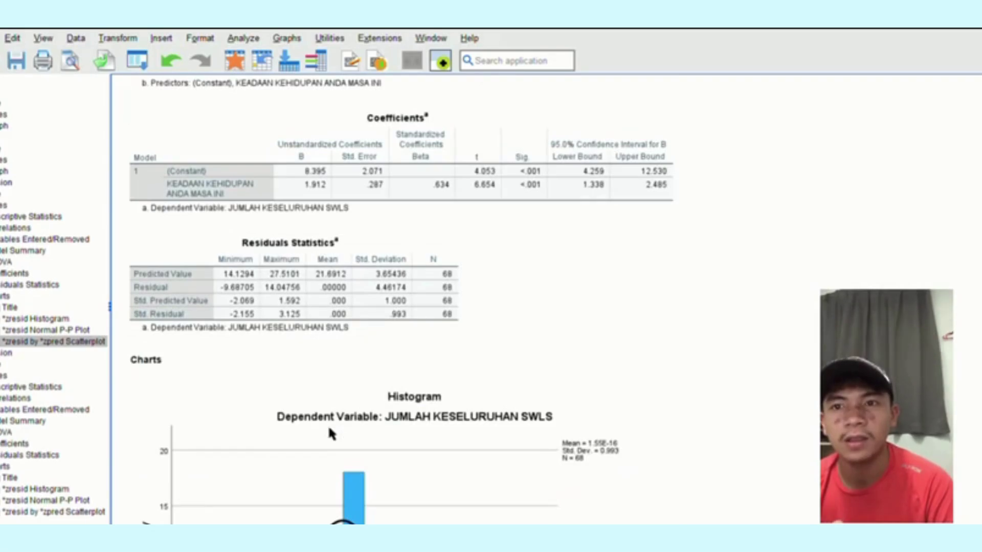
# Step: Examine the same regression's residual histogram, normal P-P plot and standardized residual by predicted value scatterplot
pyautogui.scroll(-6, 330, 433)
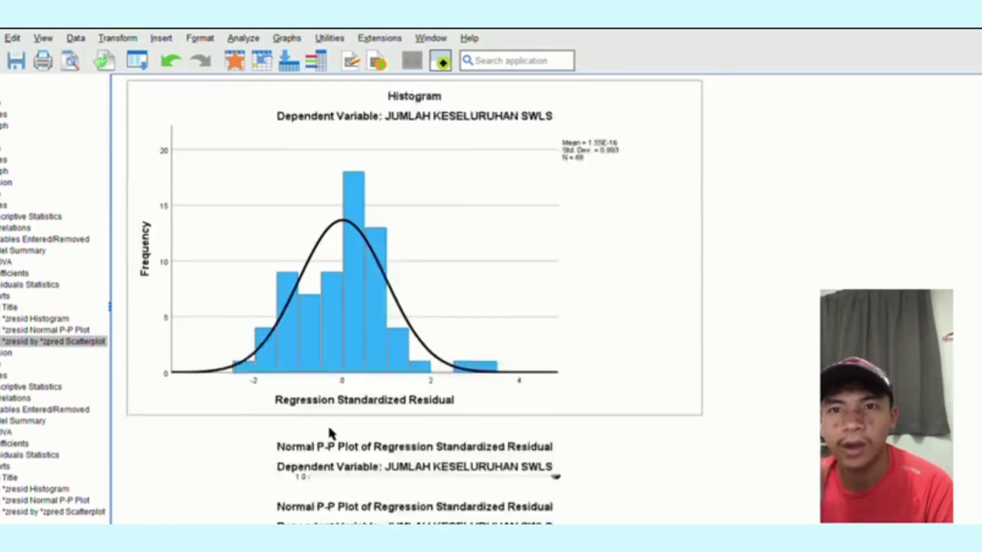
pyautogui.scroll(-3, 330, 432)
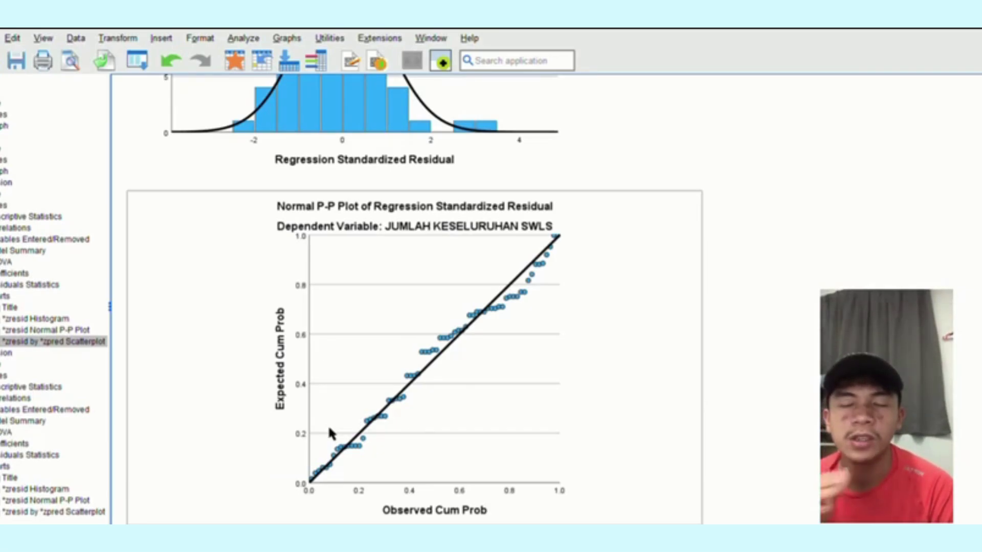
pyautogui.scroll(-5, 330, 433)
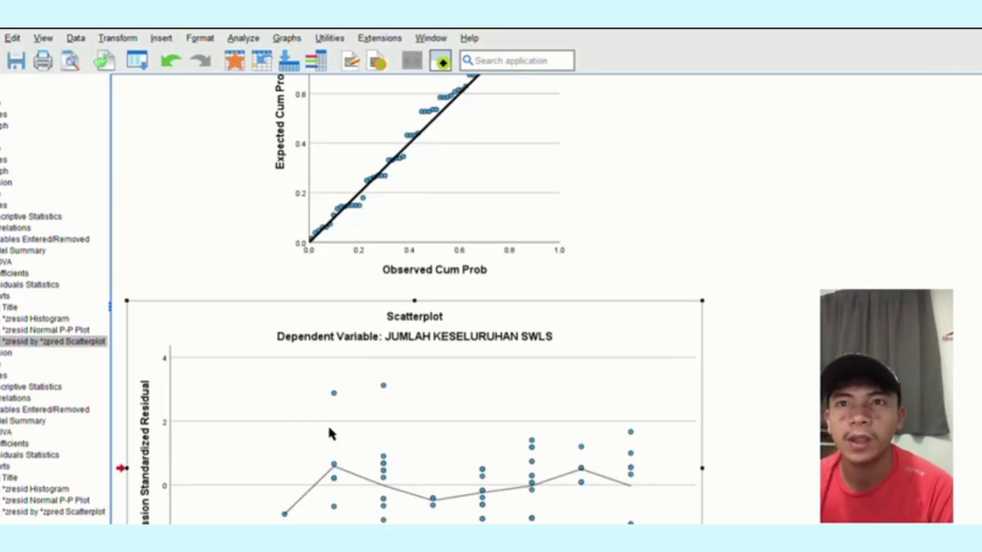
pyautogui.scroll(-4, 329, 434)
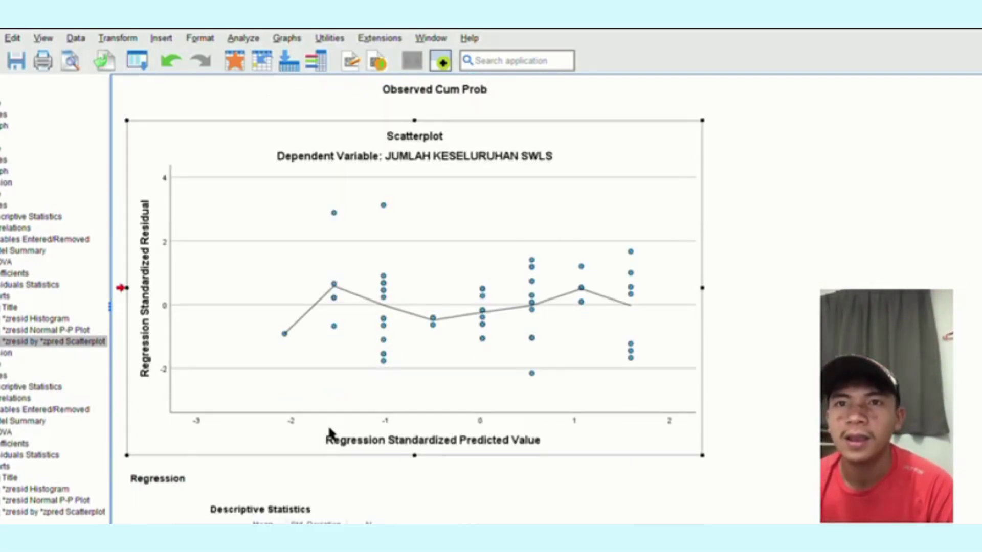
# Step: Return to the first regression's Model Summary, ANOVA and Coefficients tables and review them again along with Residuals Statistics
pyautogui.scroll(15, 330, 434)
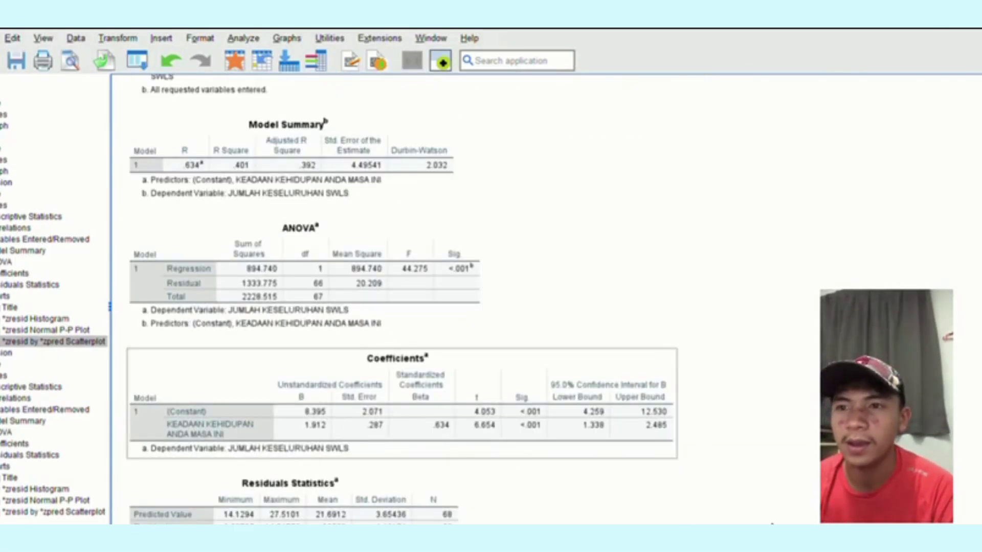
pyautogui.click(662, 511)
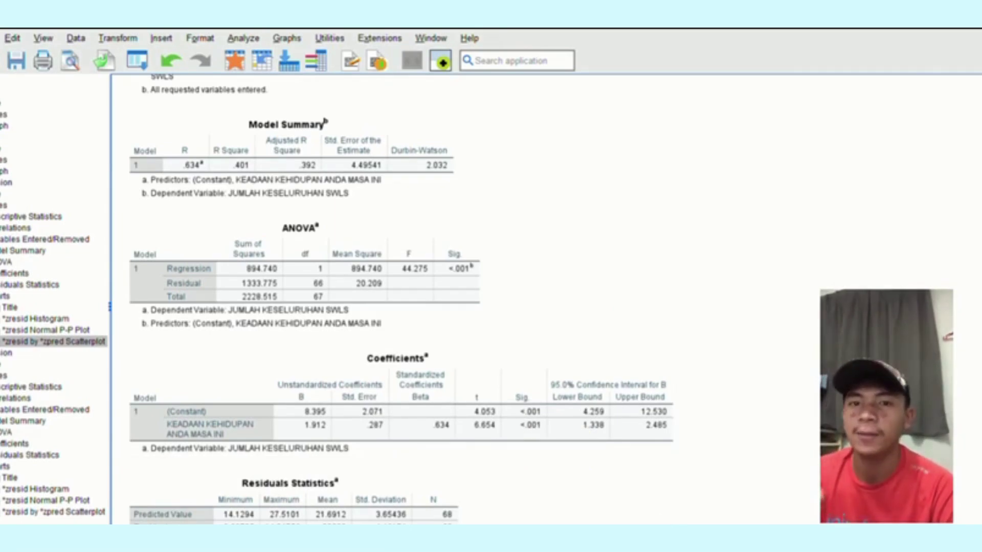
pyautogui.click(542, 450)
pyautogui.click(670, 505)
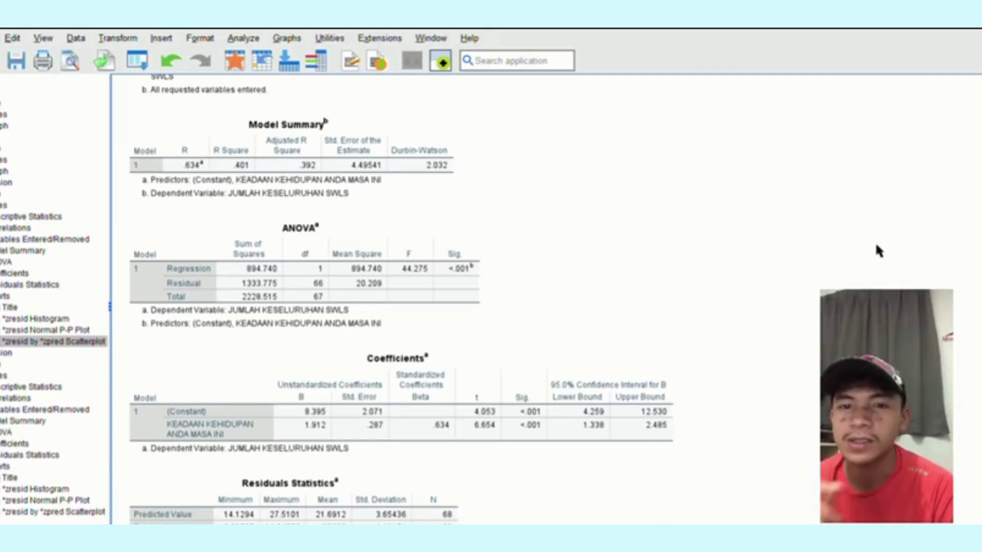
pyautogui.click(670, 391)
pyautogui.scroll(-3, 670, 391)
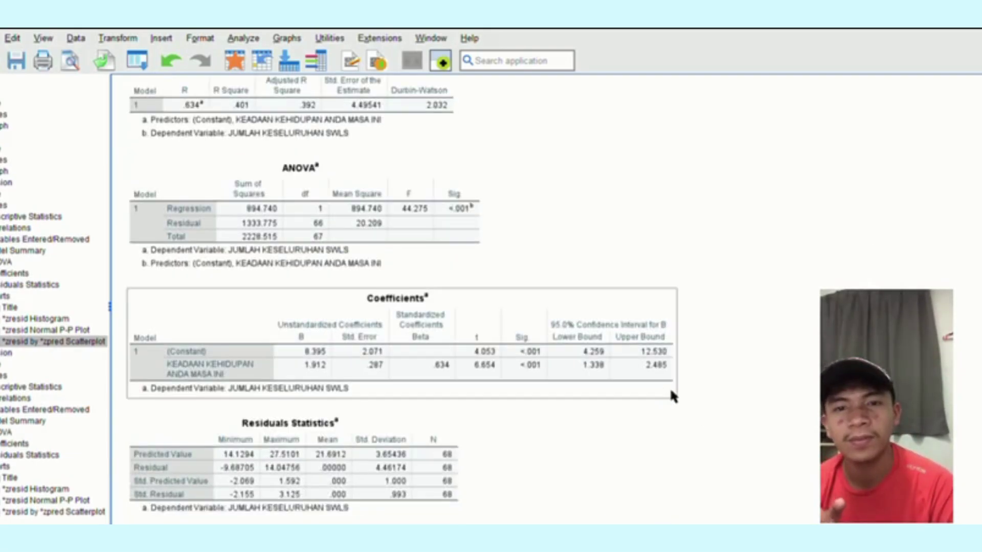